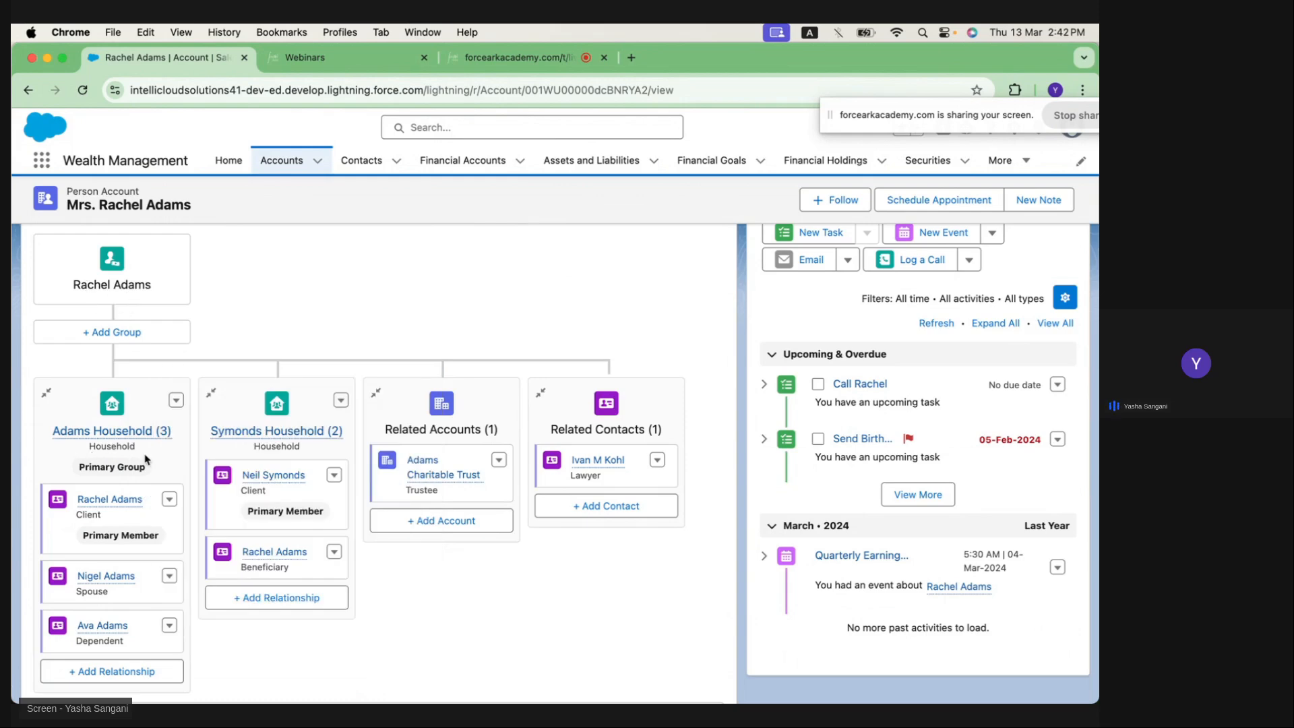
Open the client's primary household group for editing from the person account's relationship map
{"action": "scroll", "coordinate": [145, 460], "scroll_direction": "down", "scroll_amount": 2}
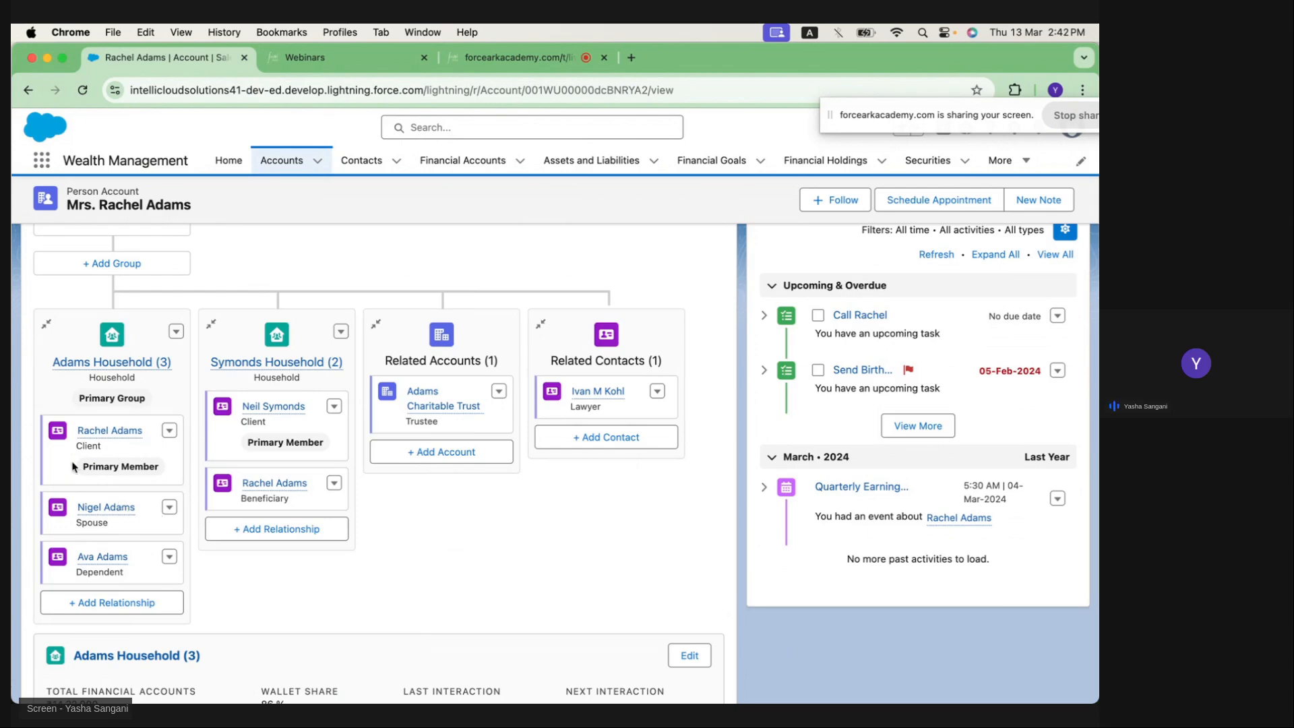
{"action": "mouse_move", "coordinate": [80, 369]}
{"action": "mouse_move", "coordinate": [119, 515]}
{"action": "scroll", "coordinate": [132, 559], "scroll_direction": "down", "scroll_amount": 2}
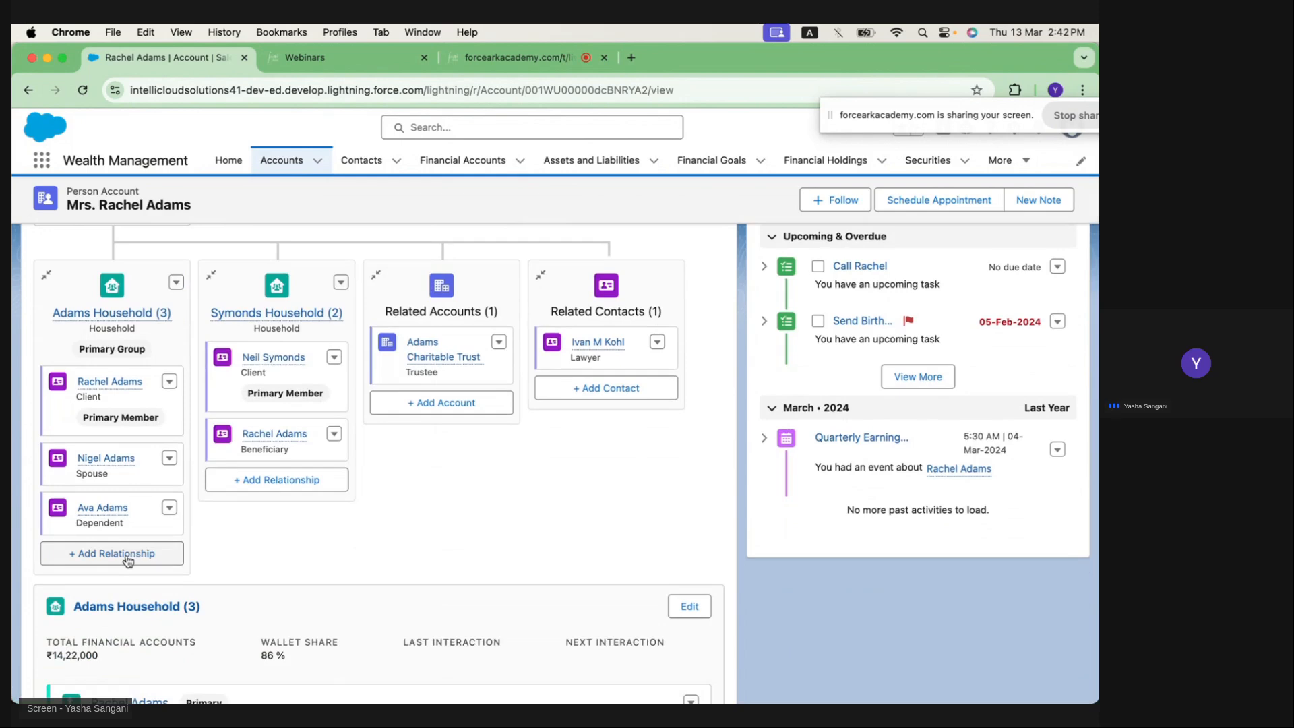
{"action": "scroll", "coordinate": [128, 559], "scroll_direction": "down", "scroll_amount": 5}
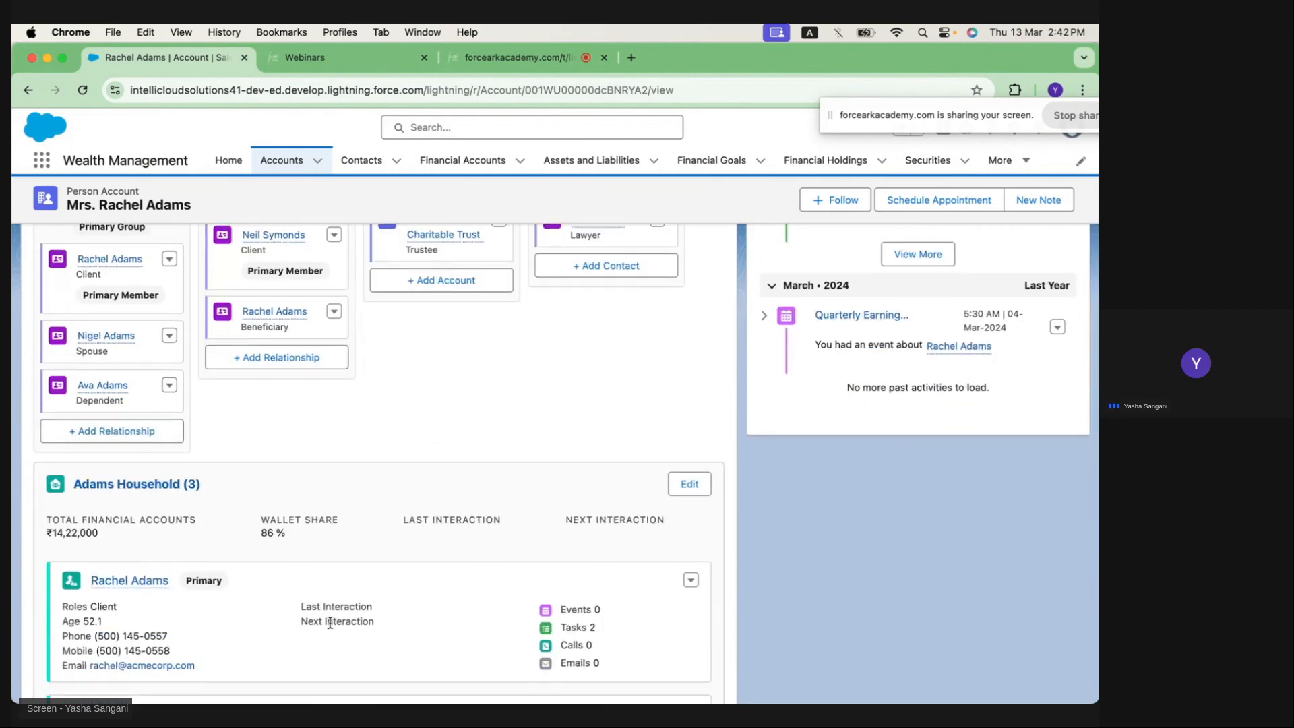
{"action": "left_click", "coordinate": [688, 484]}
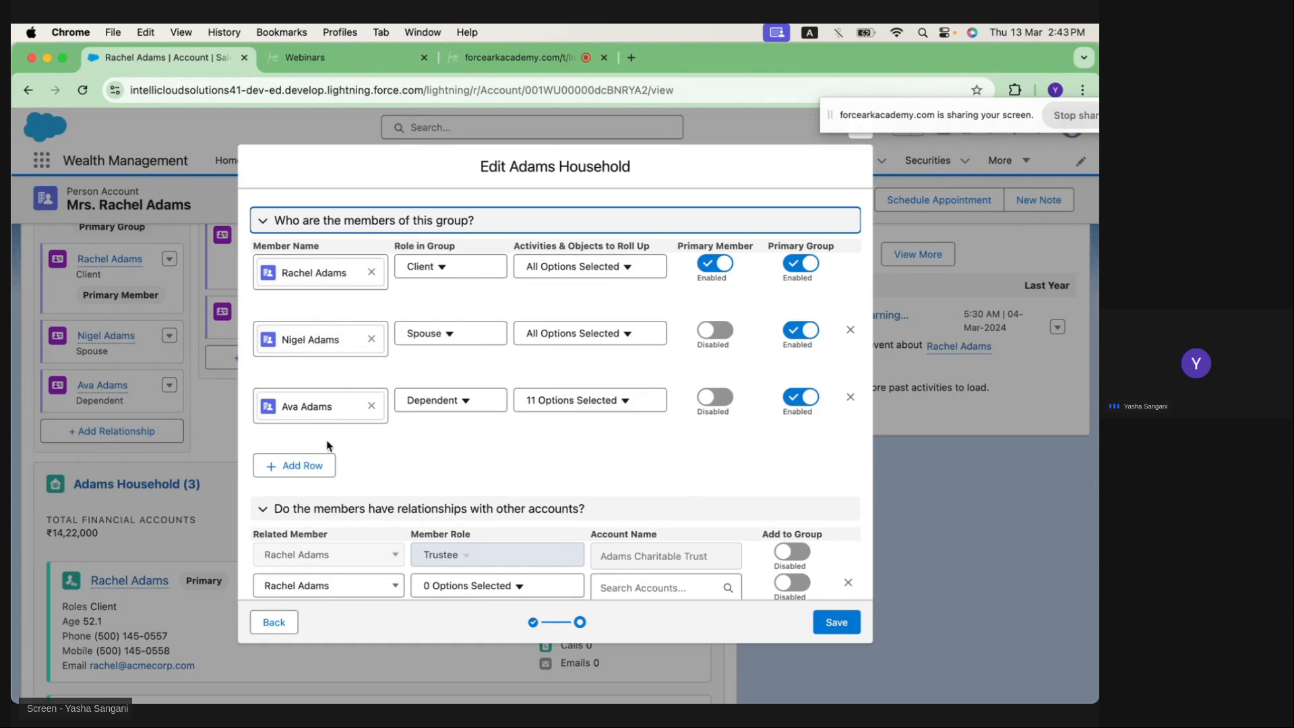
{"action": "left_click_drag", "start_coordinate": [428, 161], "coordinate": [561, 162]}
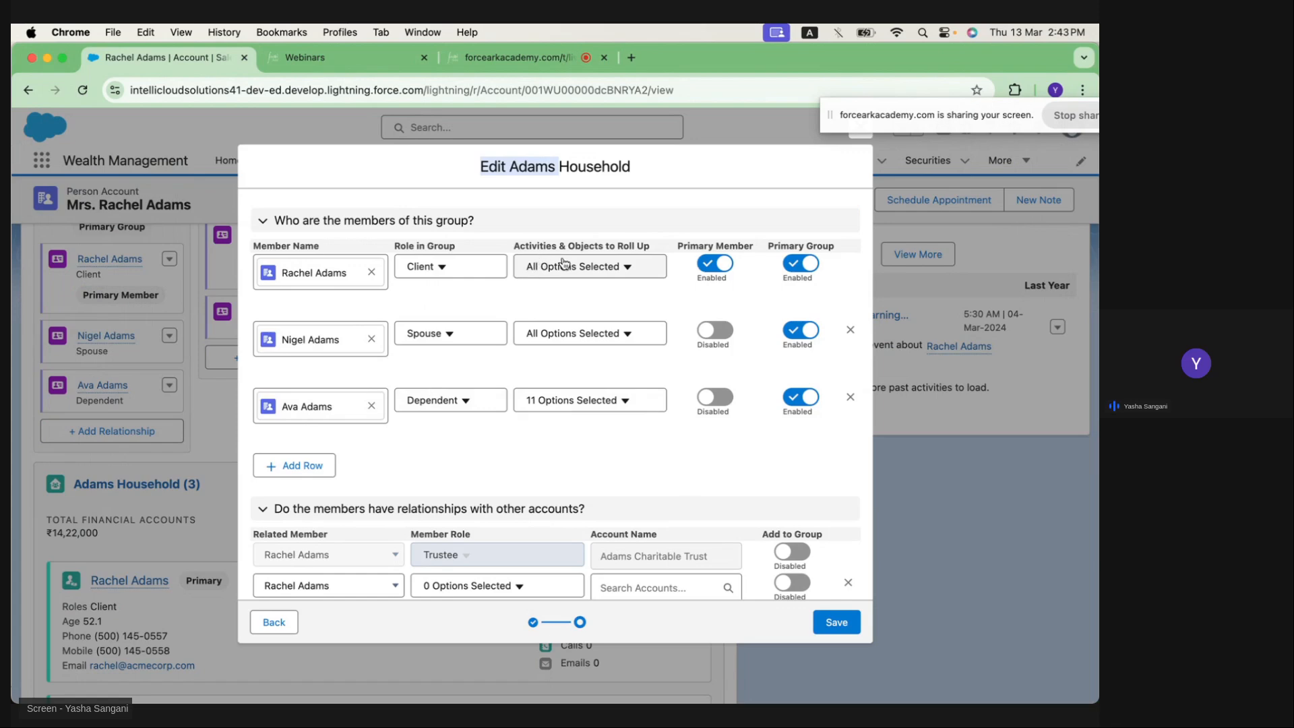
Examine which activities and objects roll up to the household for the client and spouse members
{"action": "left_click", "coordinate": [627, 268]}
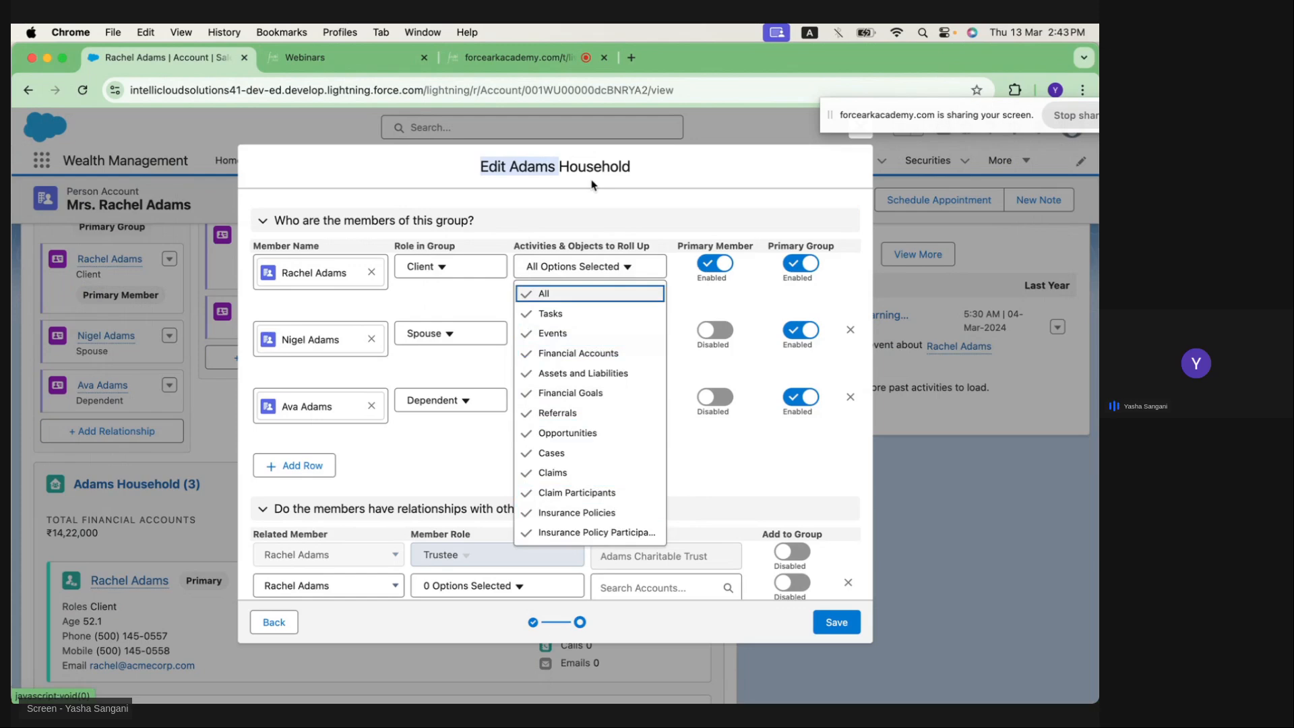
{"action": "left_click", "coordinate": [714, 397]}
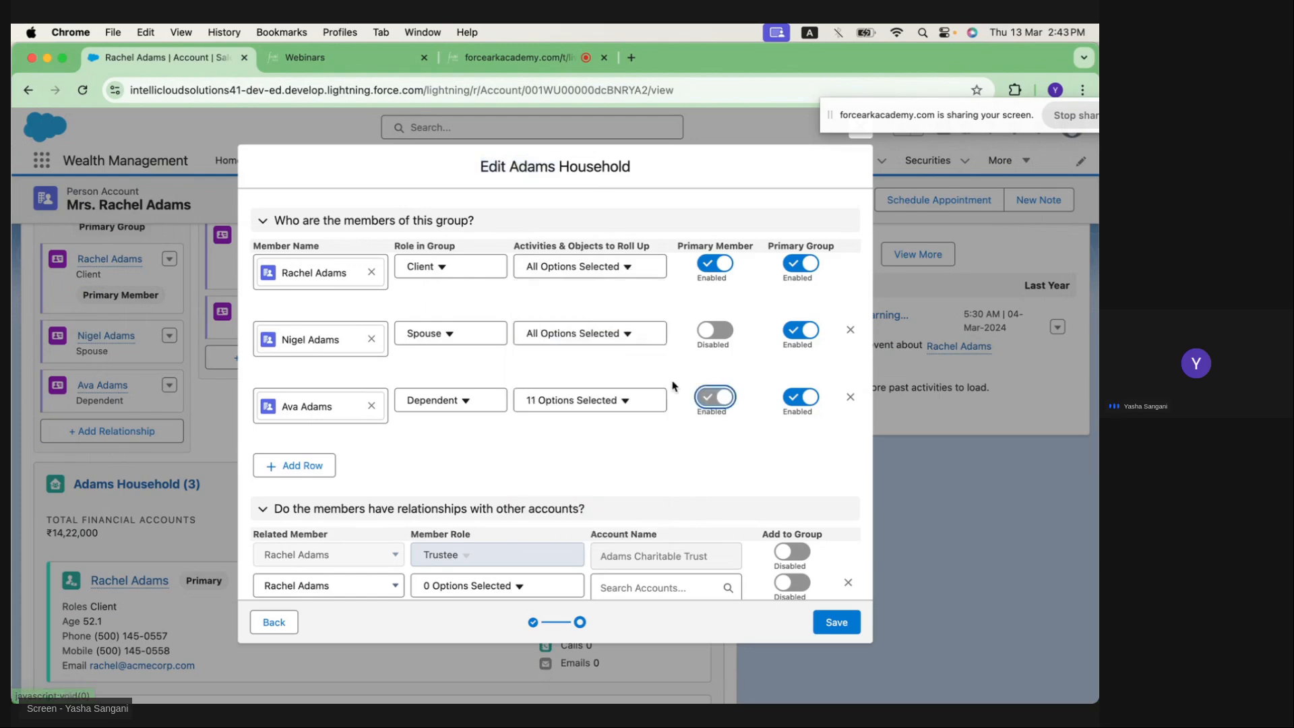
{"action": "left_click", "coordinate": [623, 332]}
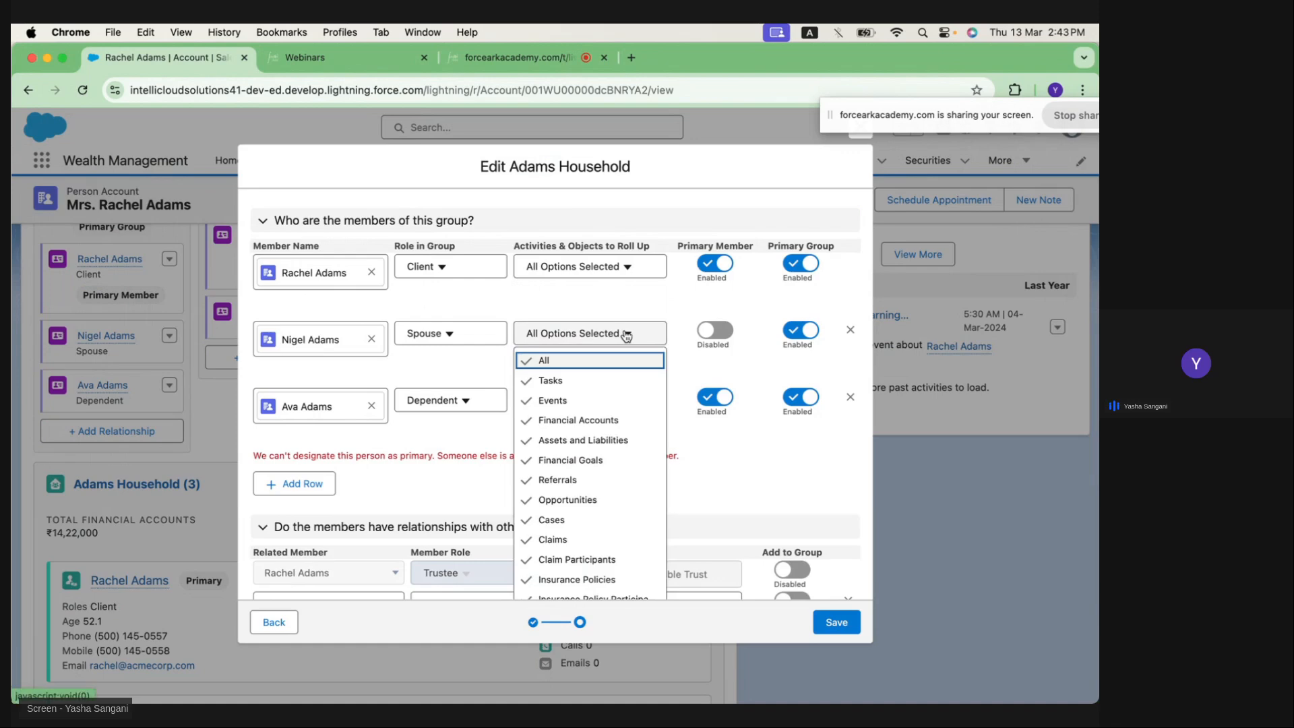
{"action": "scroll", "coordinate": [597, 479], "scroll_direction": "down", "scroll_amount": 3}
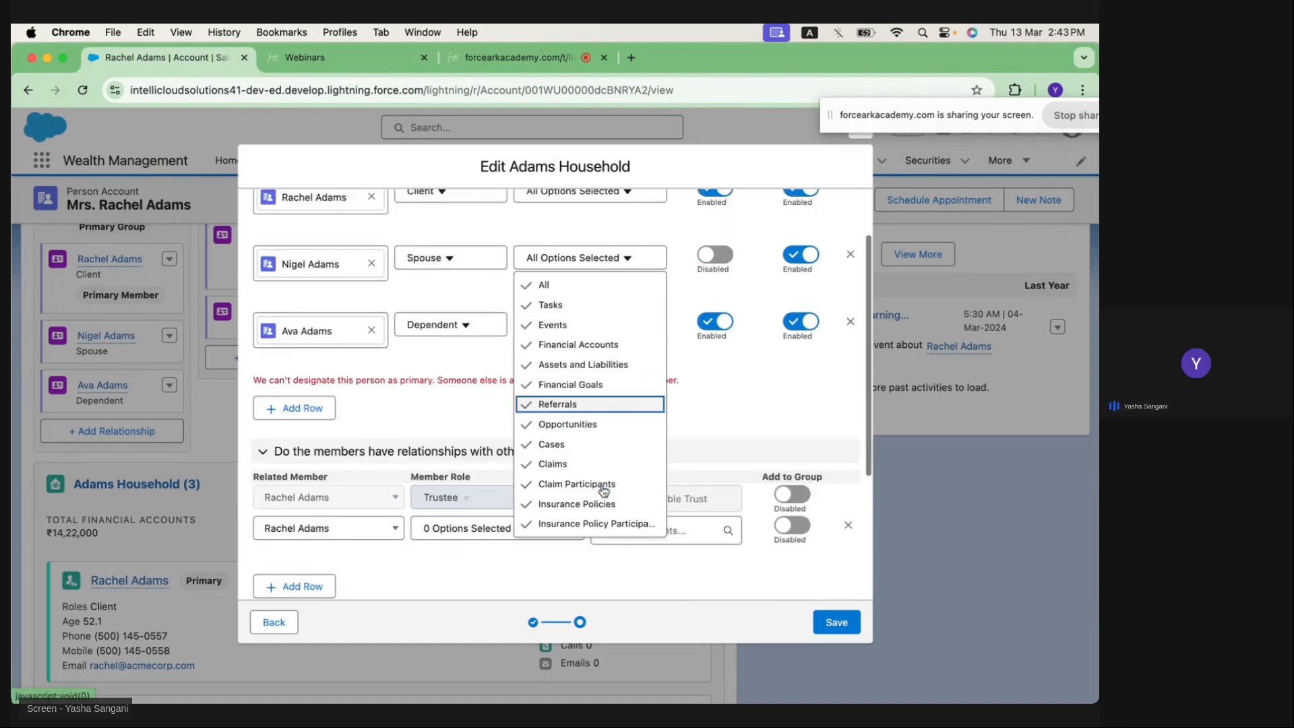
{"action": "scroll", "coordinate": [603, 490], "scroll_direction": "up", "scroll_amount": 3}
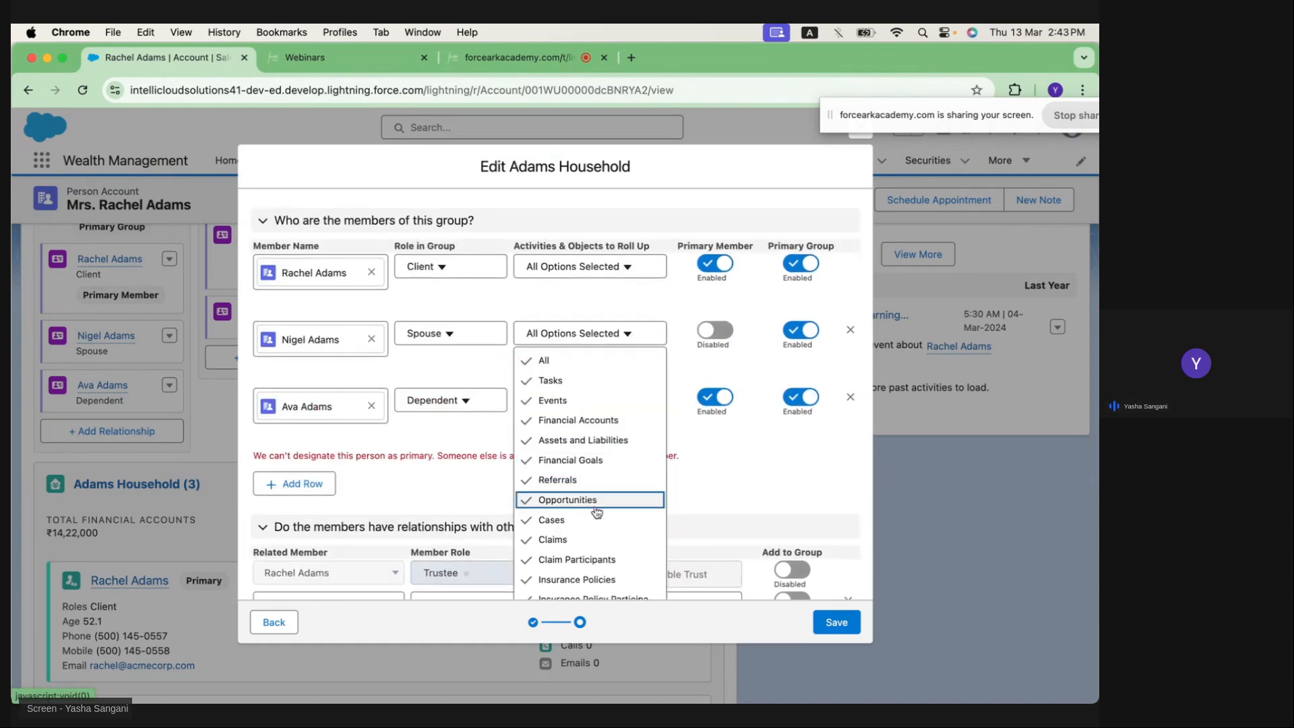
{"action": "left_click", "coordinate": [708, 501]}
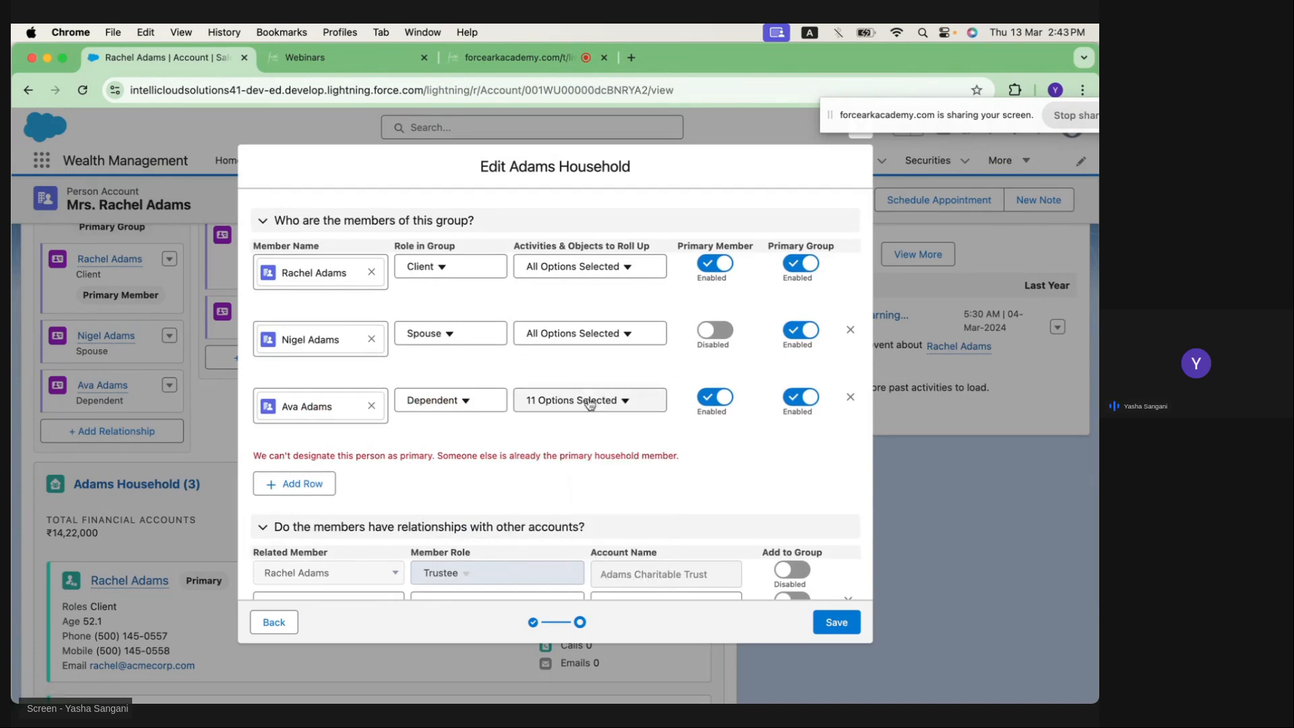
Add Financial Accounts to the dependent's roll-up options, turn off their primary member designation, and save the household
{"action": "left_click", "coordinate": [593, 403]}
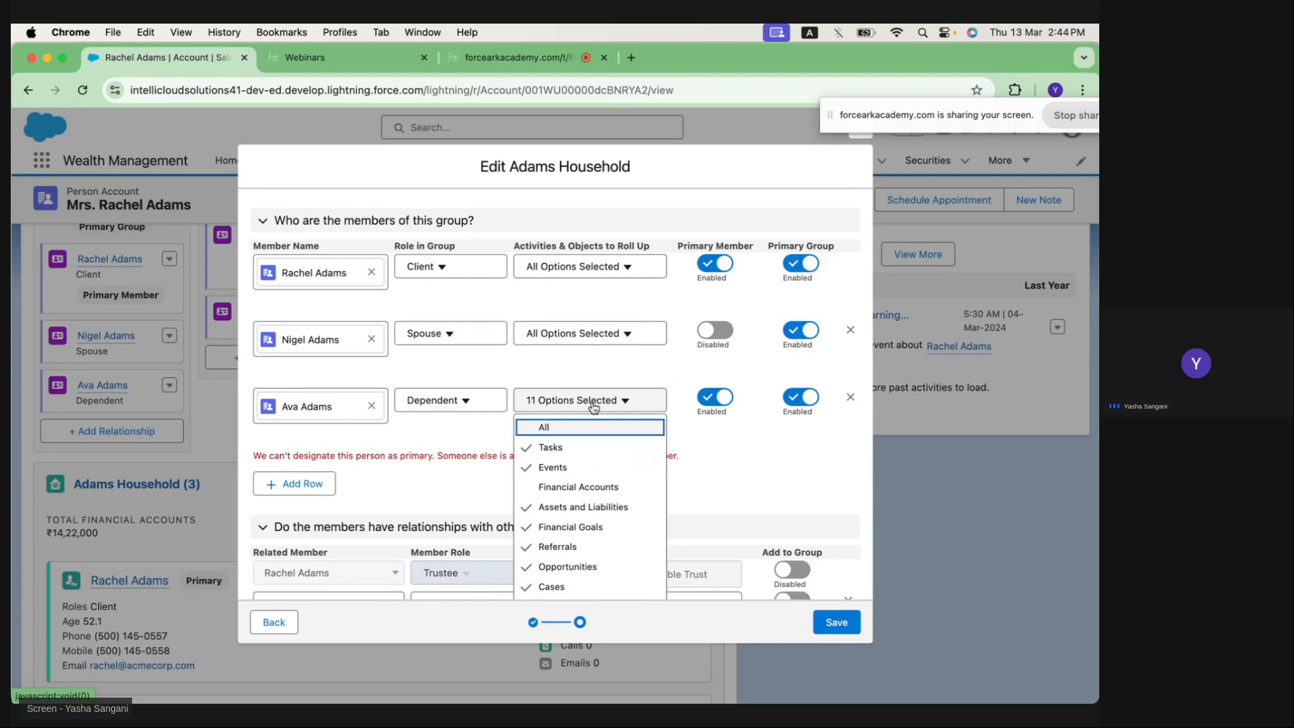
{"action": "scroll", "coordinate": [573, 490], "scroll_direction": "down", "scroll_amount": 1}
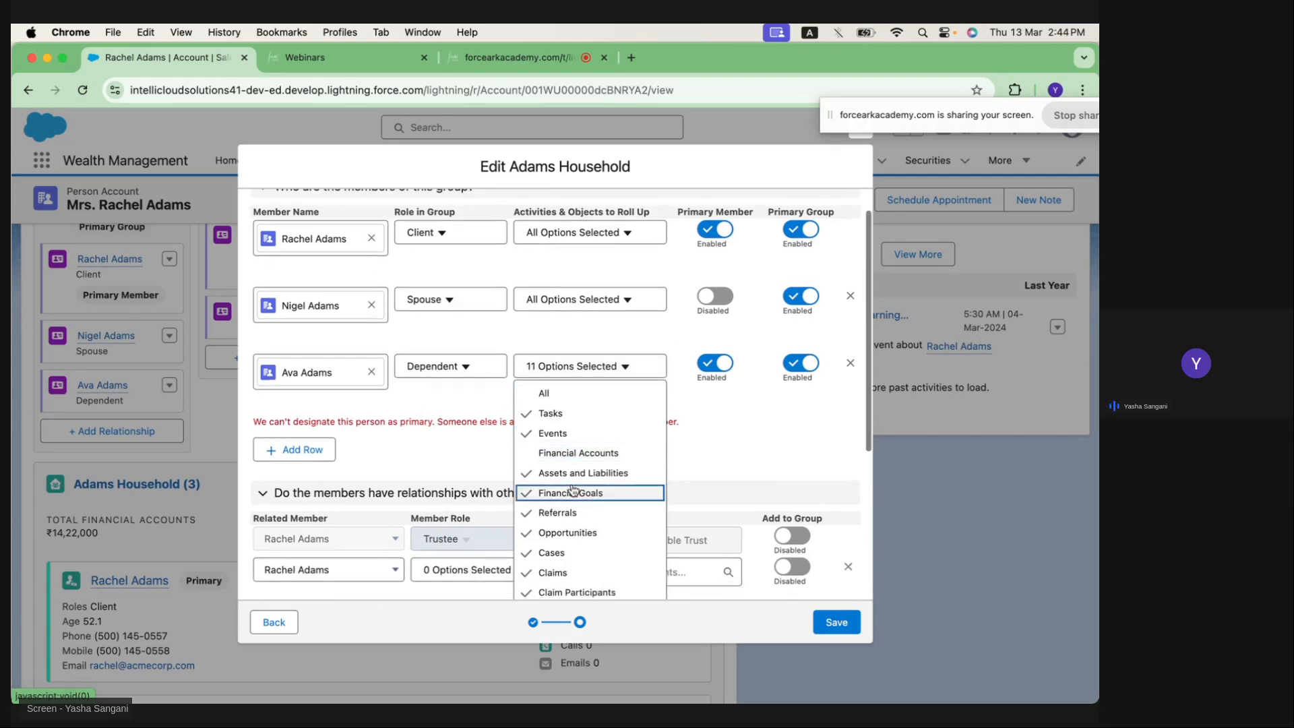
{"action": "left_click", "coordinate": [587, 452]}
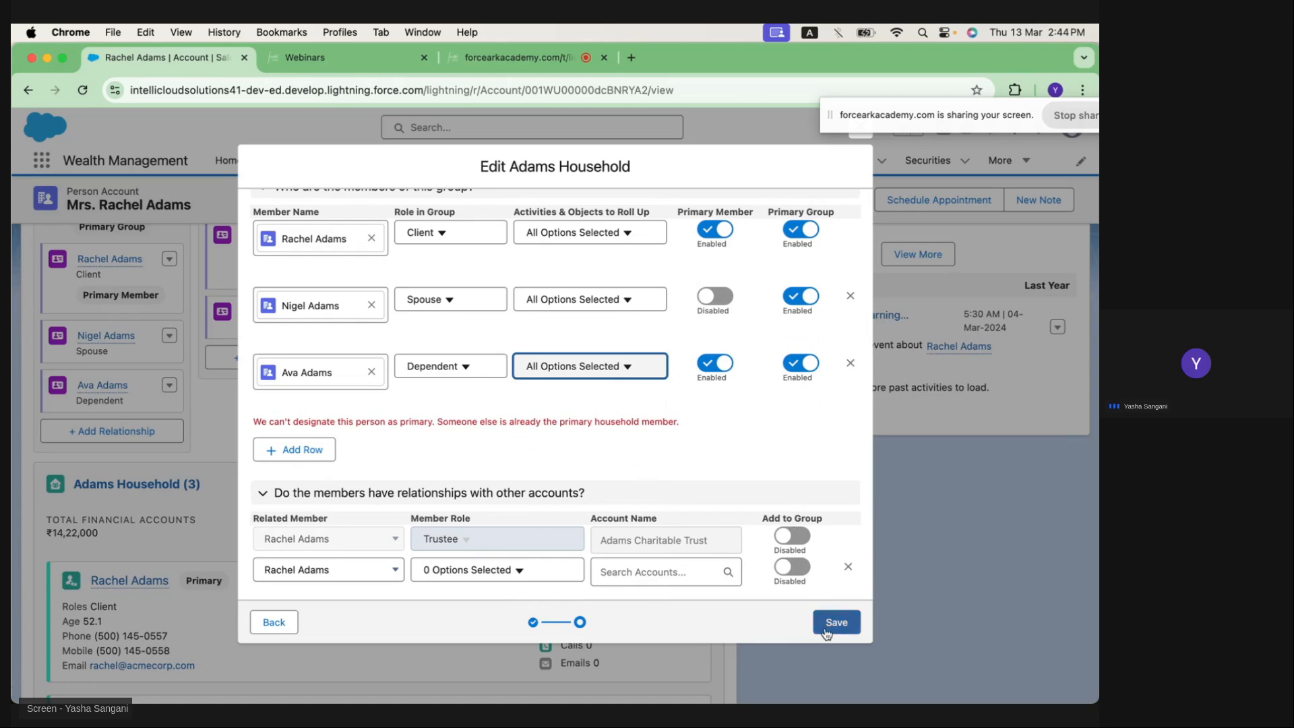
{"action": "left_click", "coordinate": [827, 634]}
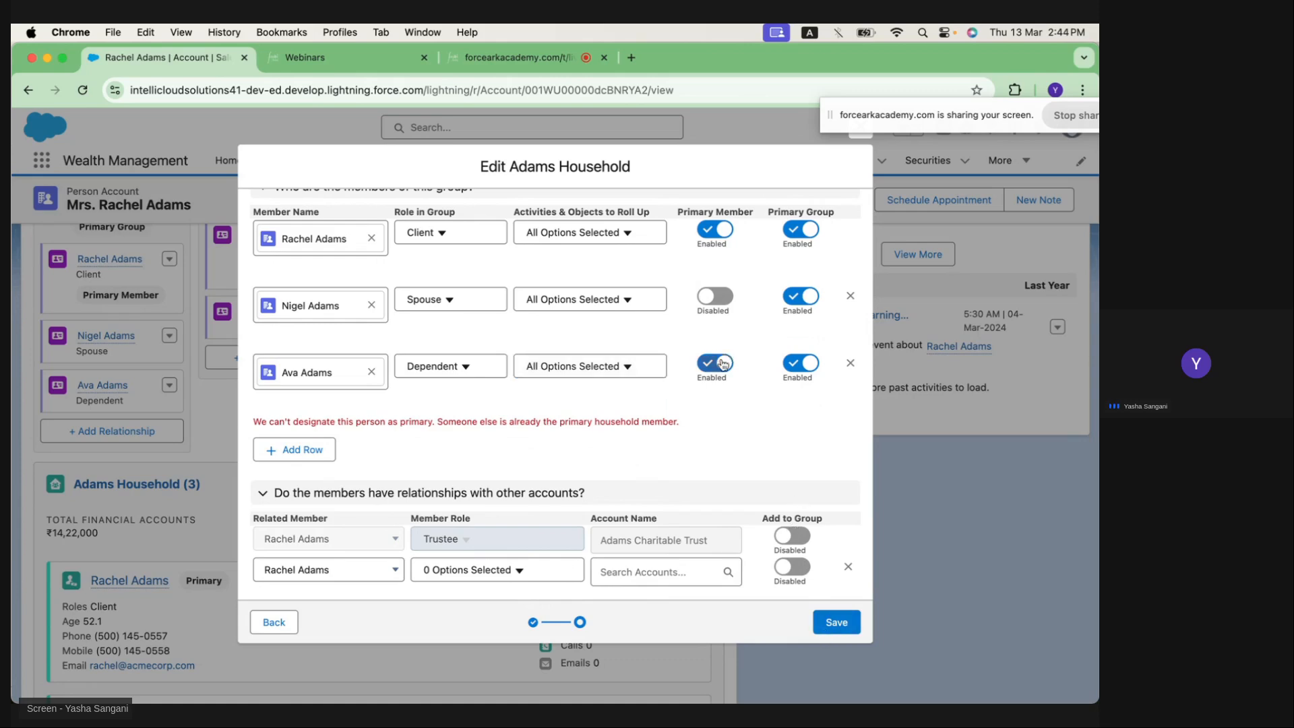
{"action": "left_click", "coordinate": [842, 618]}
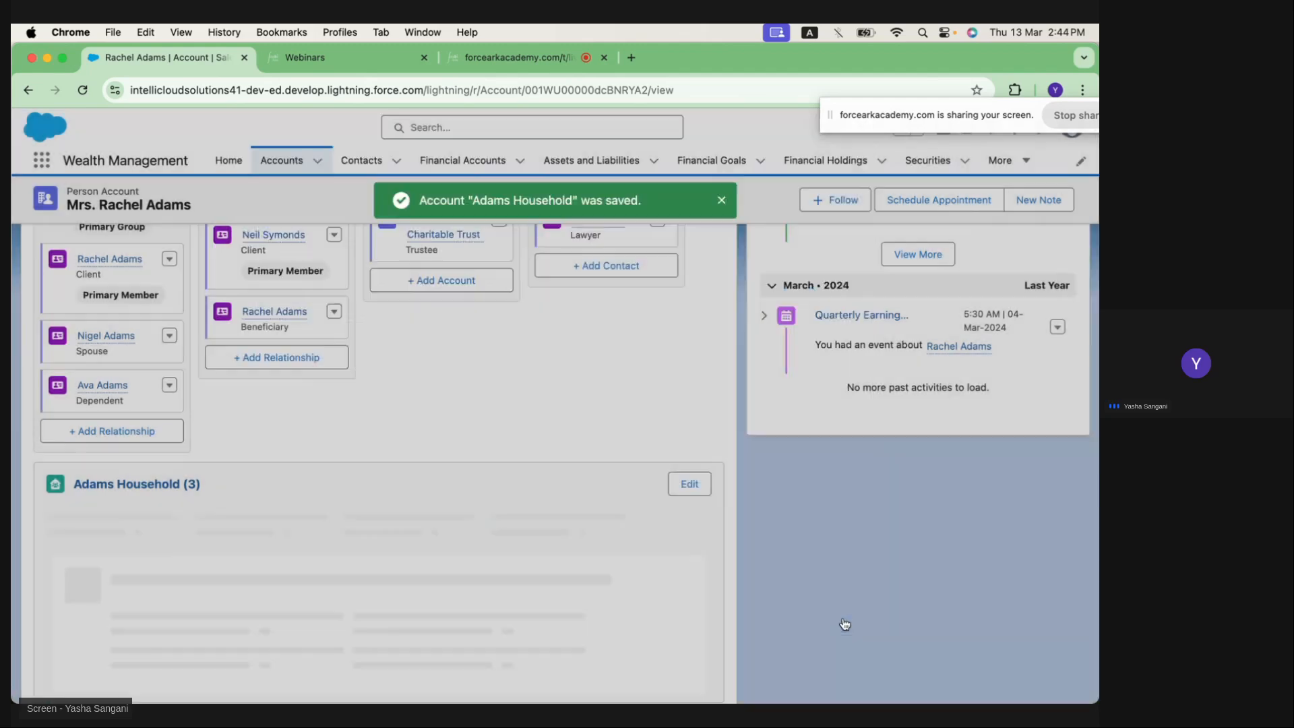
Review the household's total financial accounts, the relationship actions available for the dependent, and the client's summary figures
{"action": "scroll", "coordinate": [340, 490], "scroll_direction": "up", "scroll_amount": 1}
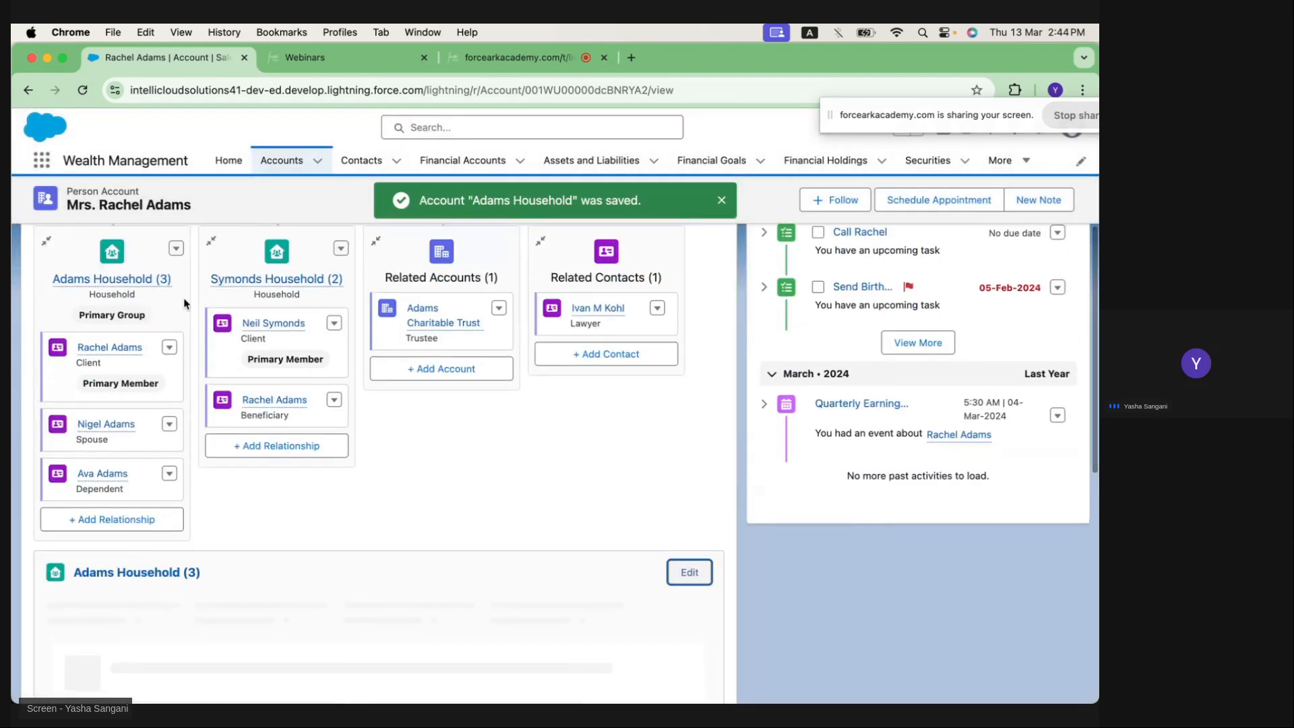
{"action": "mouse_move", "coordinate": [166, 288]}
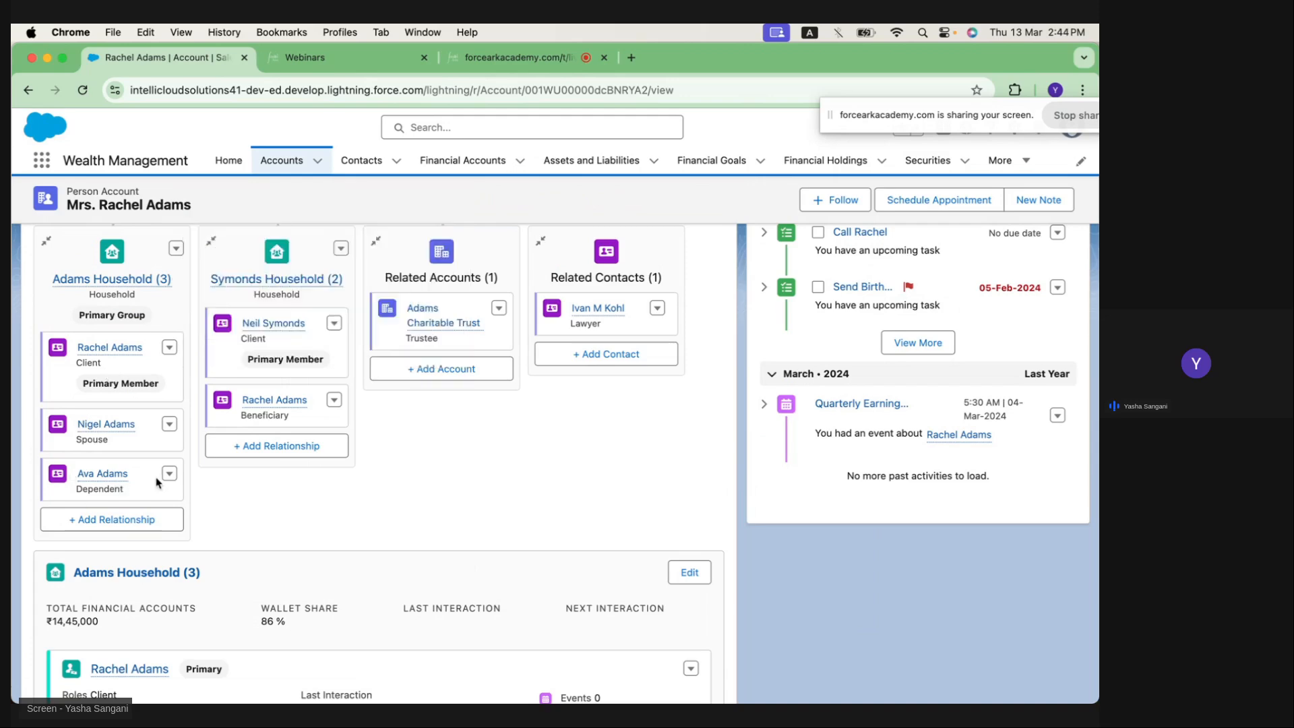
{"action": "mouse_move", "coordinate": [119, 478]}
{"action": "scroll", "coordinate": [350, 498], "scroll_direction": "down", "scroll_amount": 2}
{"action": "left_click", "coordinate": [169, 418]}
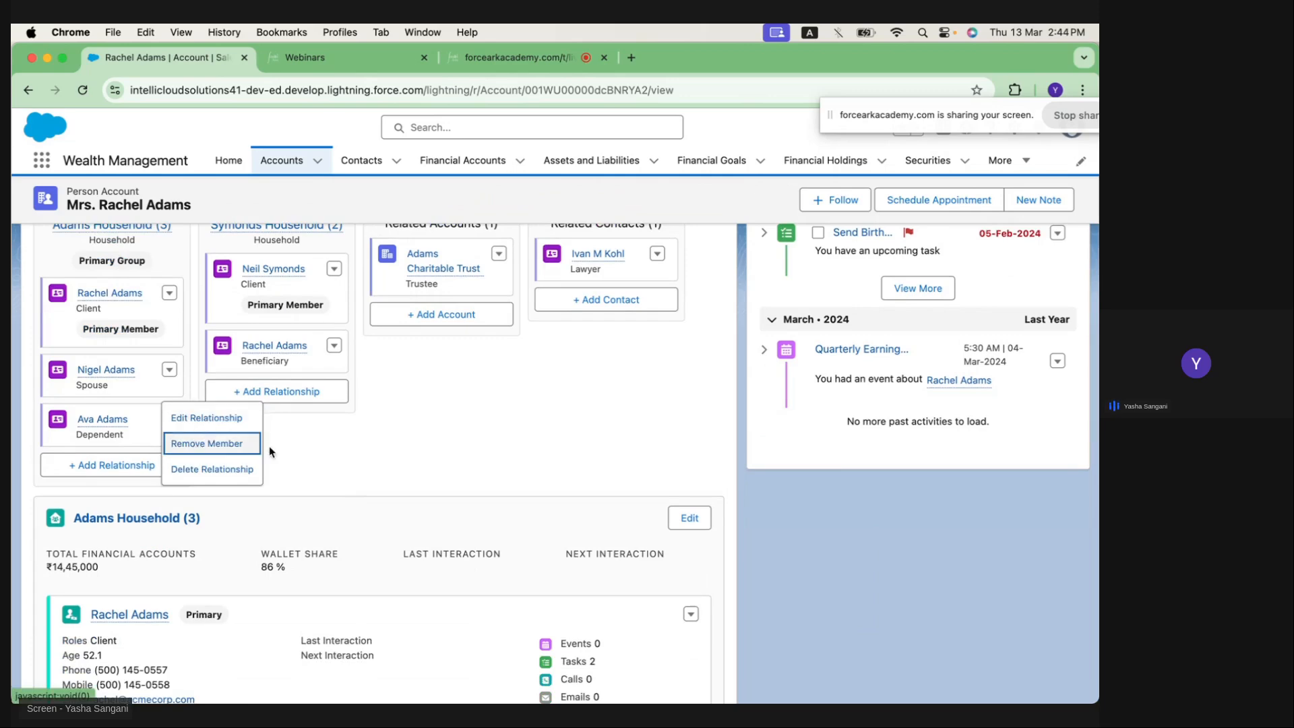
{"action": "left_click", "coordinate": [323, 459]}
{"action": "scroll", "coordinate": [323, 461], "scroll_direction": "up", "scroll_amount": 3}
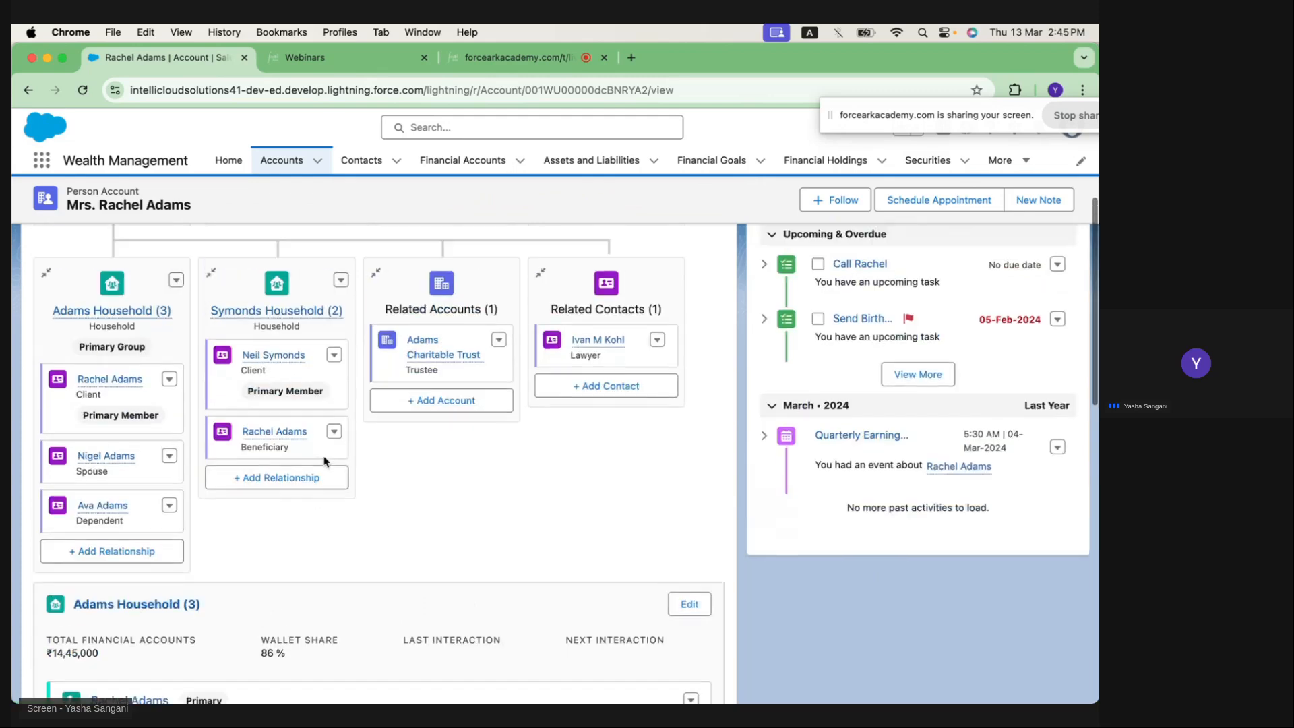
{"action": "scroll", "coordinate": [325, 456], "scroll_direction": "up", "scroll_amount": 4}
Switch to PowerPoint and play FSC Module 2.pptx from the Roll-Up Summaries slide
{"action": "mouse_move", "coordinate": [401, 695]}
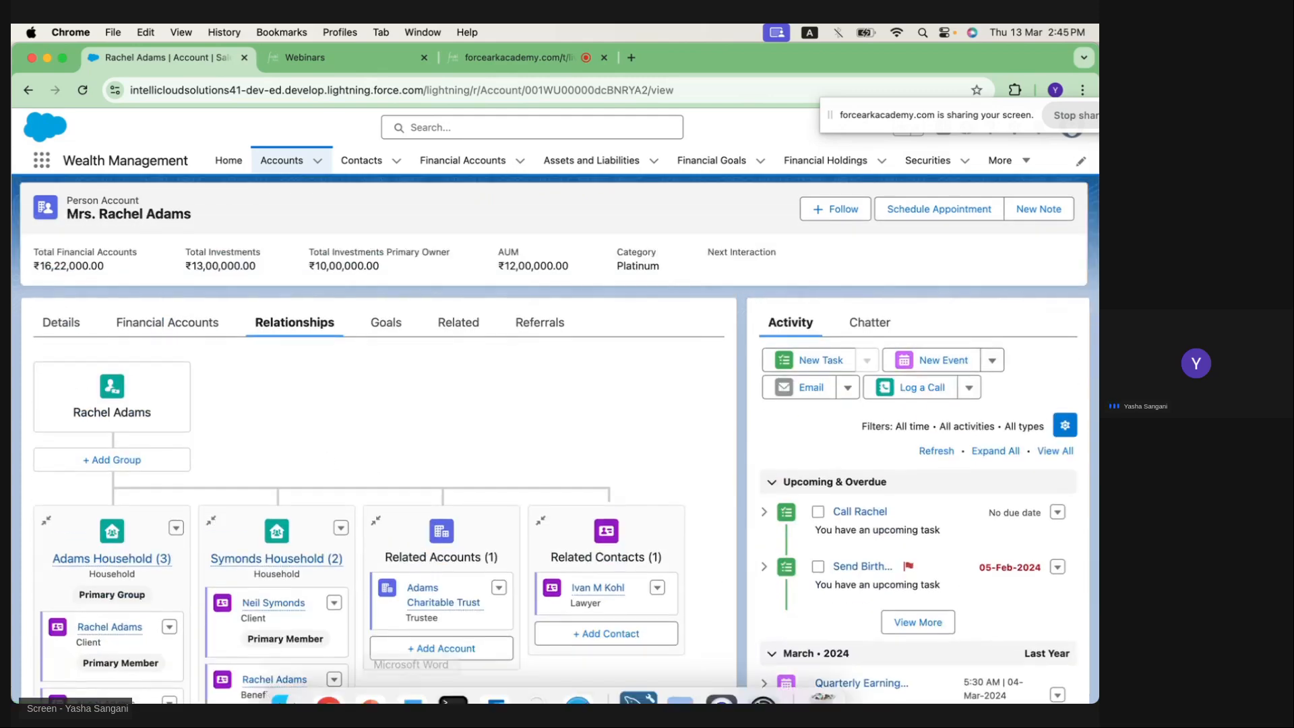
{"action": "left_click", "coordinate": [370, 672]}
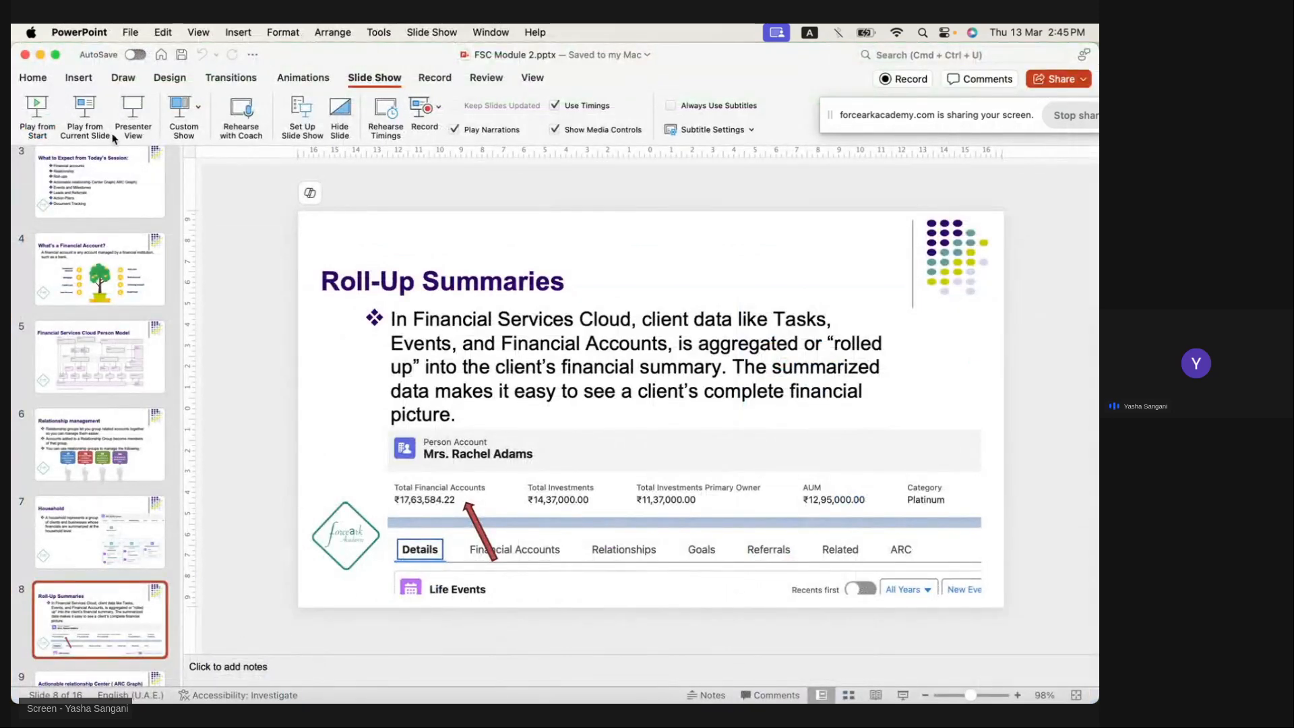
{"action": "left_click", "coordinate": [93, 128]}
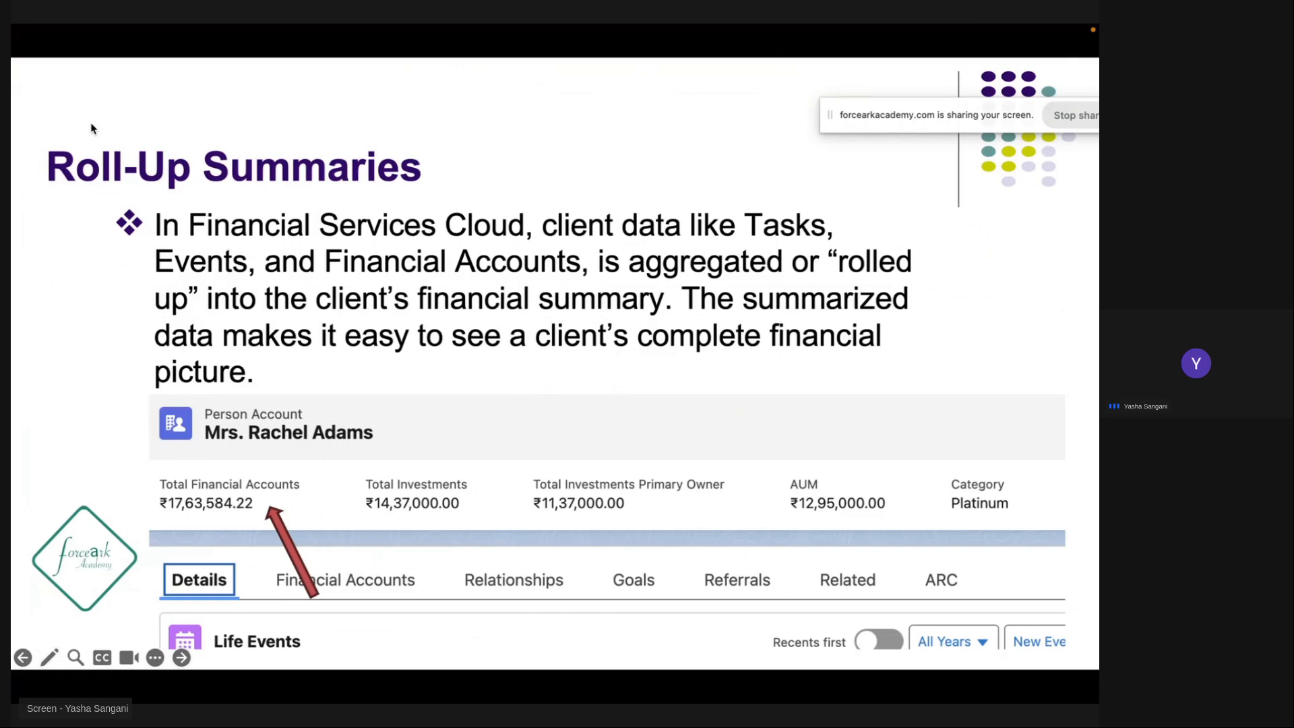
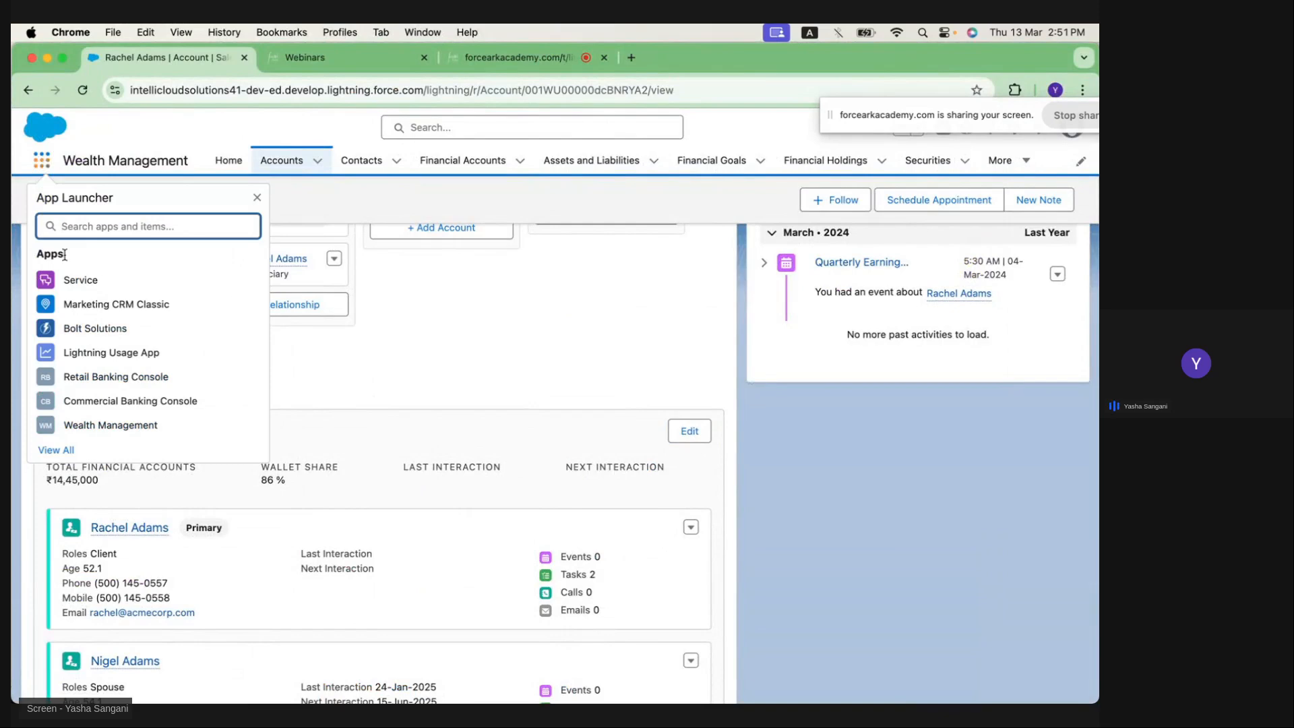
Switch to the Retail Banking Console app and display the ARC graph on the client's person account
{"action": "left_click", "coordinate": [115, 382]}
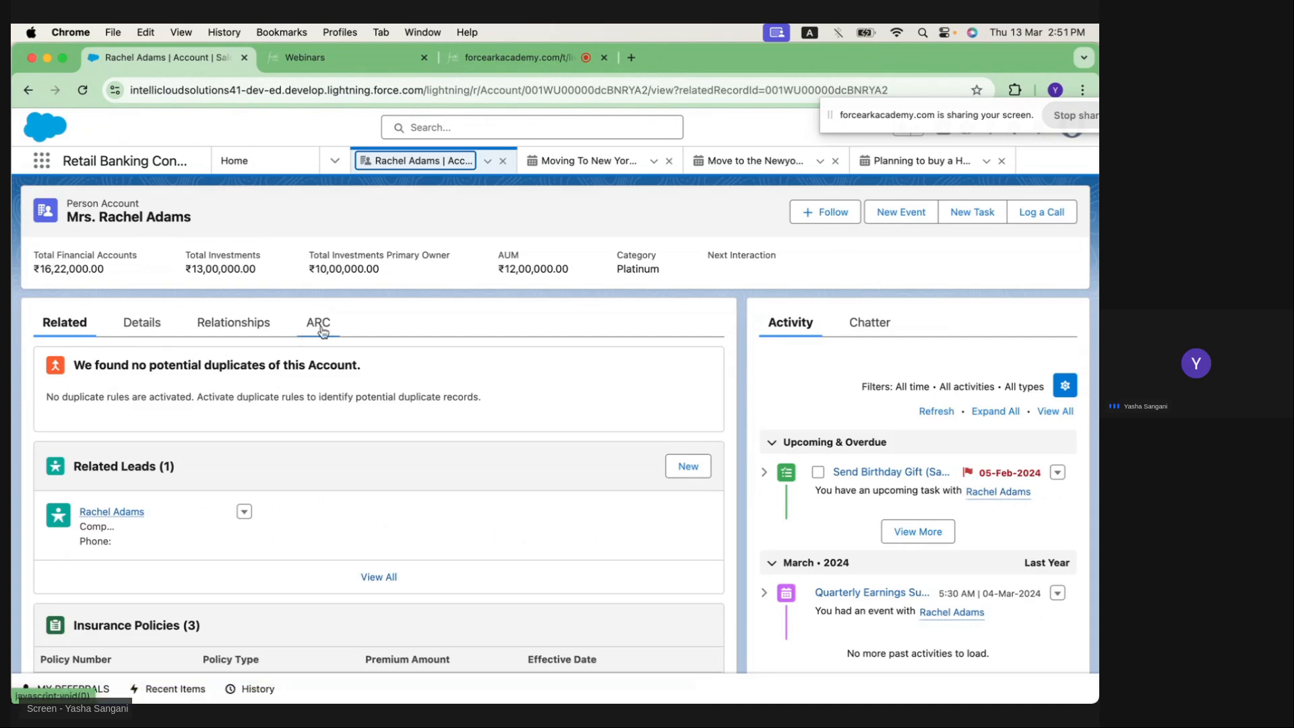
{"action": "left_click", "coordinate": [322, 326]}
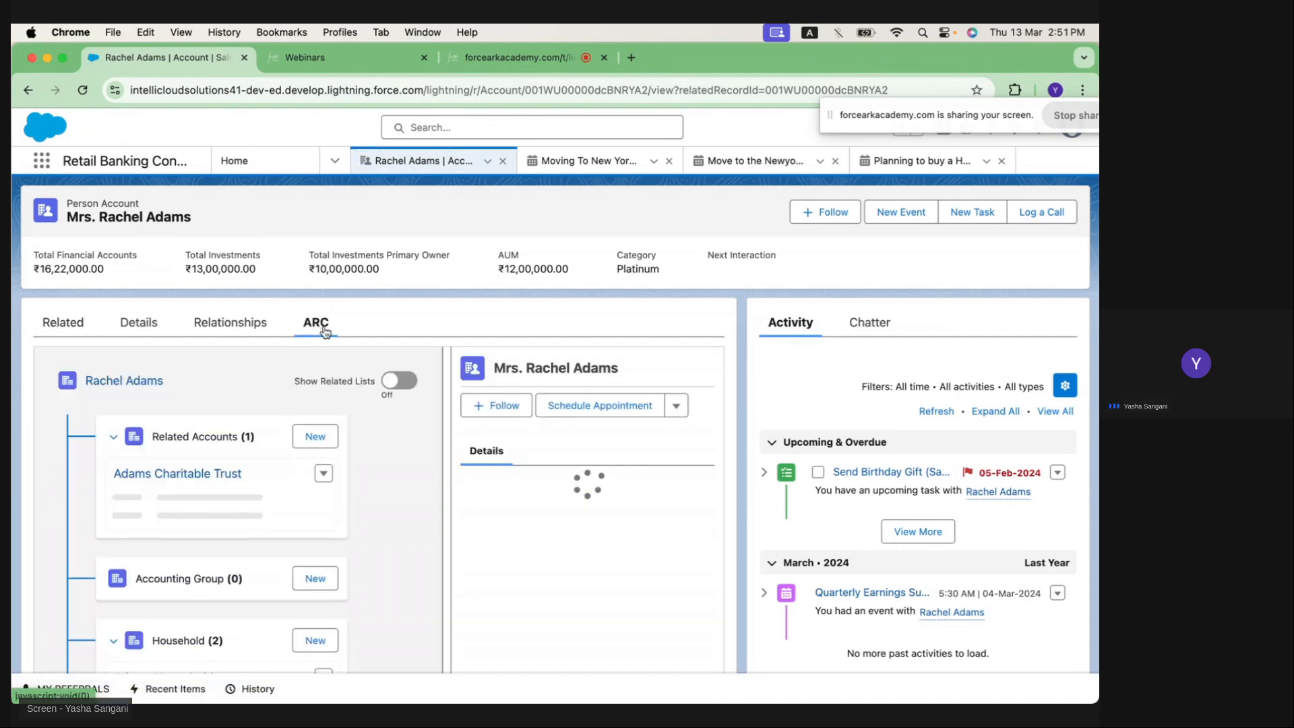
{"action": "scroll", "coordinate": [324, 330], "scroll_direction": "down", "scroll_amount": 5}
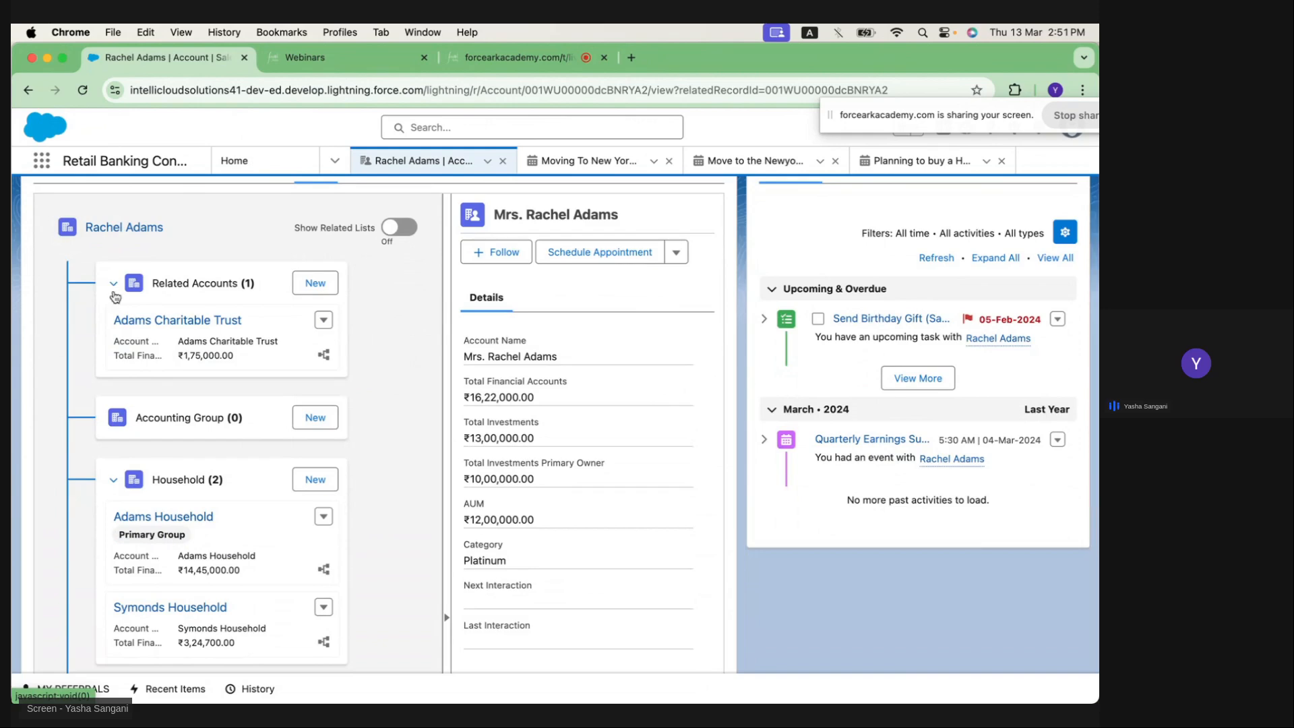
Collapse the Related Accounts, Household and Related Contacts groups in the ARC graph and hide its record details pane
{"action": "left_click", "coordinate": [111, 286]}
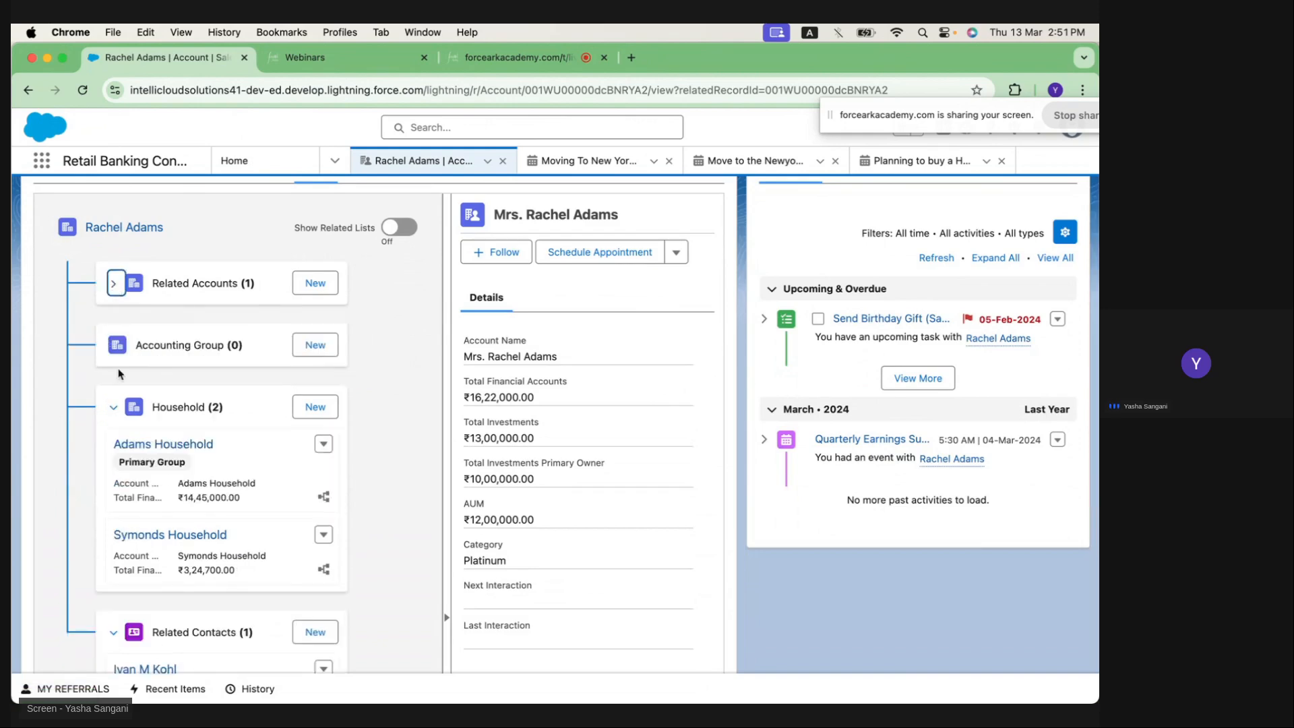
{"action": "left_click", "coordinate": [114, 407]}
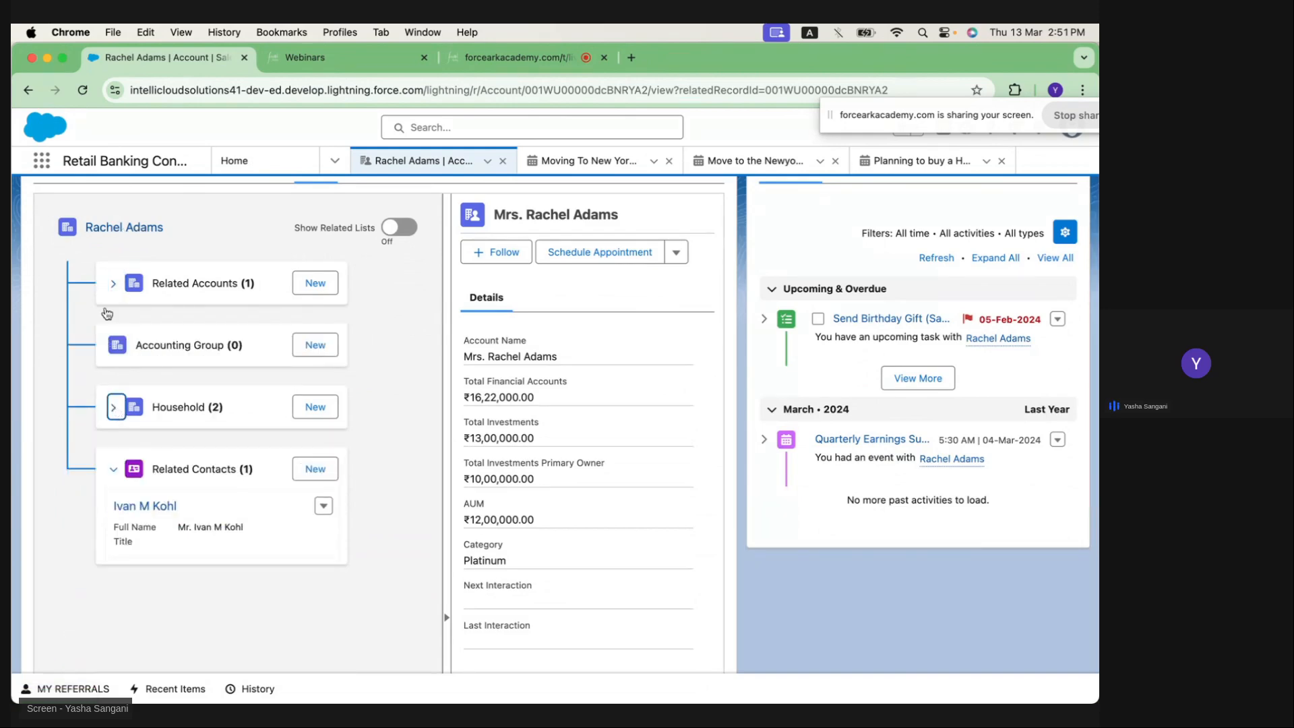
{"action": "left_click", "coordinate": [116, 470]}
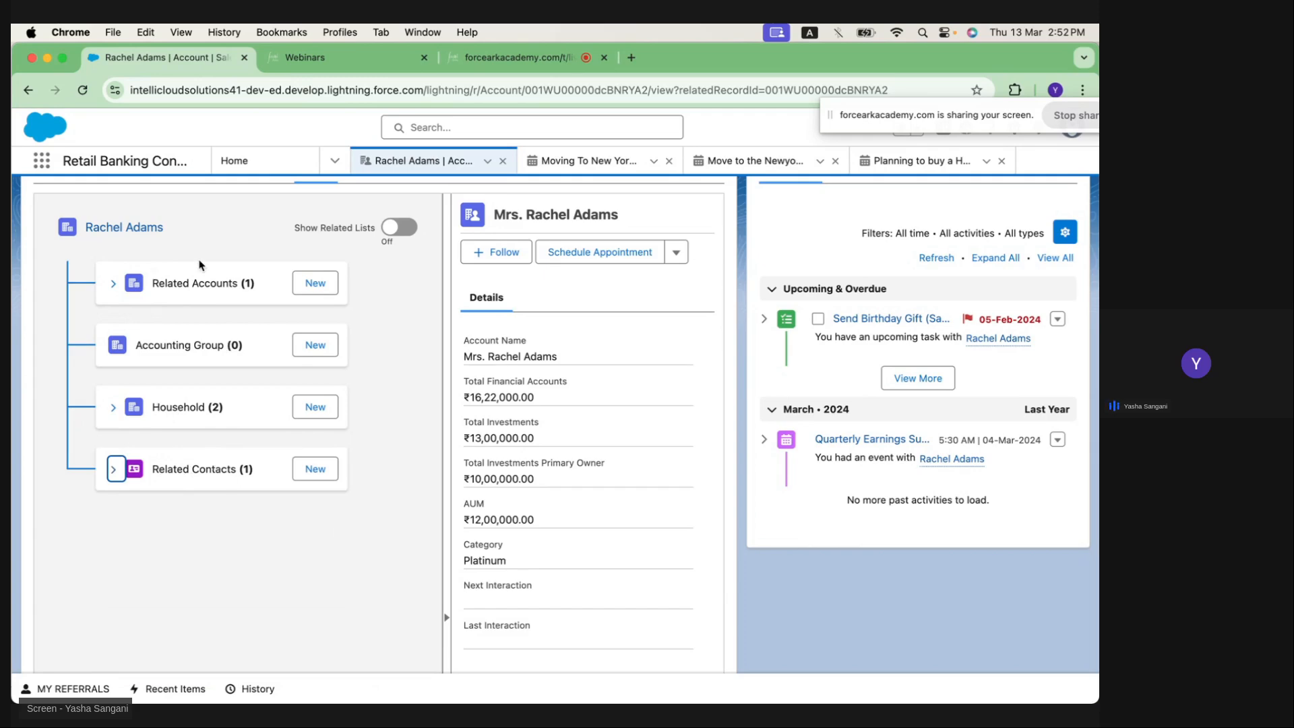
{"action": "left_click", "coordinate": [183, 502]}
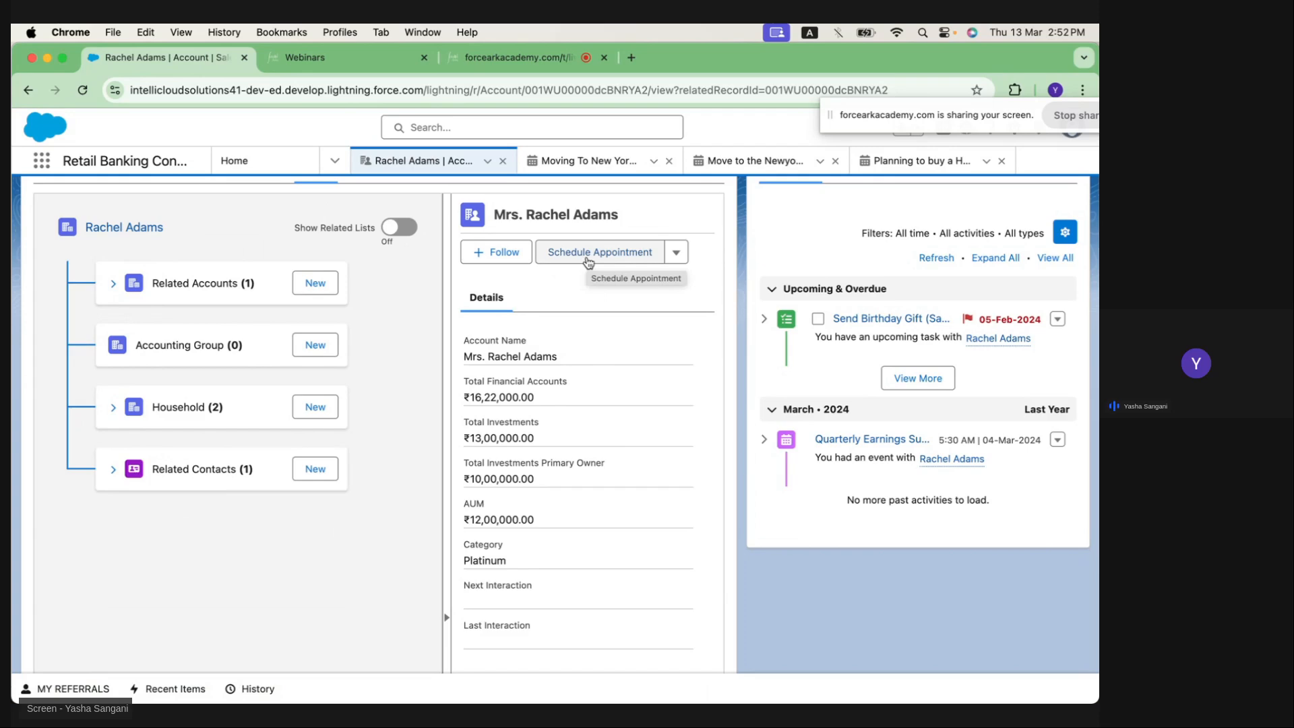
{"action": "left_click", "coordinate": [446, 617]}
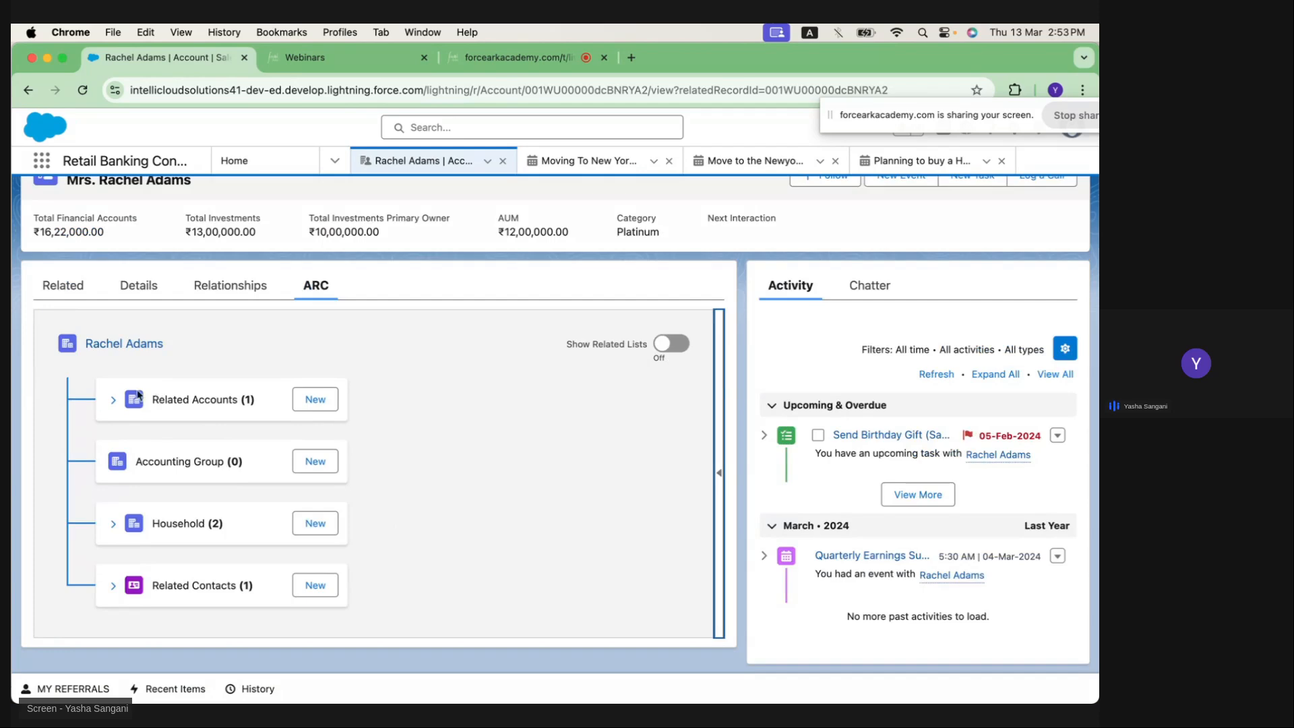
Expand Related Accounts and show the relationships branching from Adams Charitable Trust in the ARC graph
{"action": "left_click", "coordinate": [115, 399]}
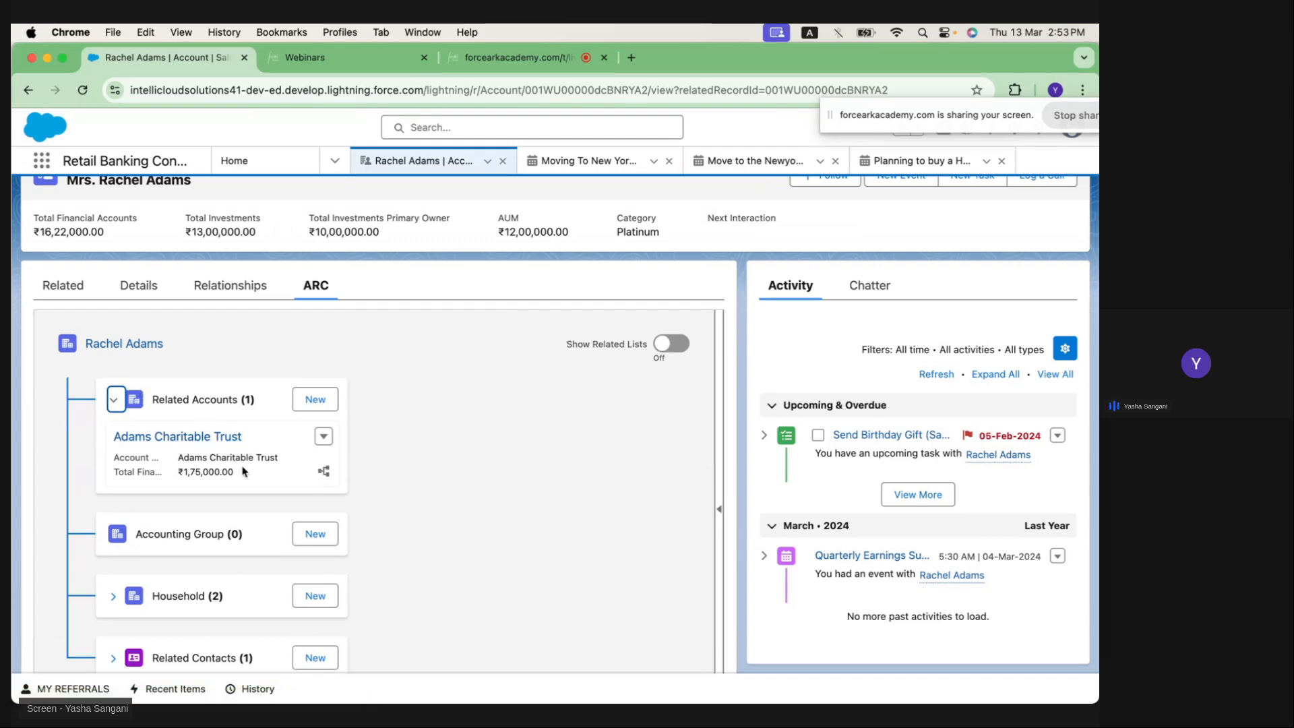
{"action": "scroll", "coordinate": [239, 468], "scroll_direction": "down", "scroll_amount": 2}
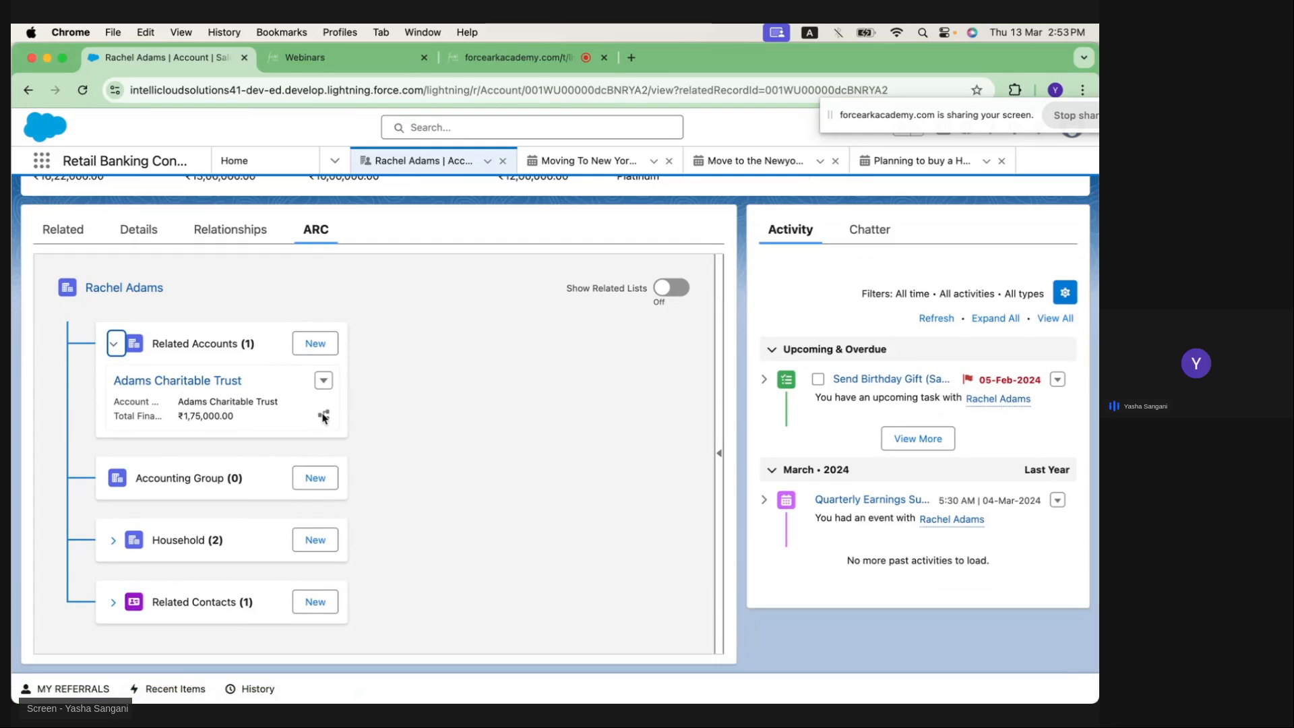
{"action": "left_click", "coordinate": [324, 419]}
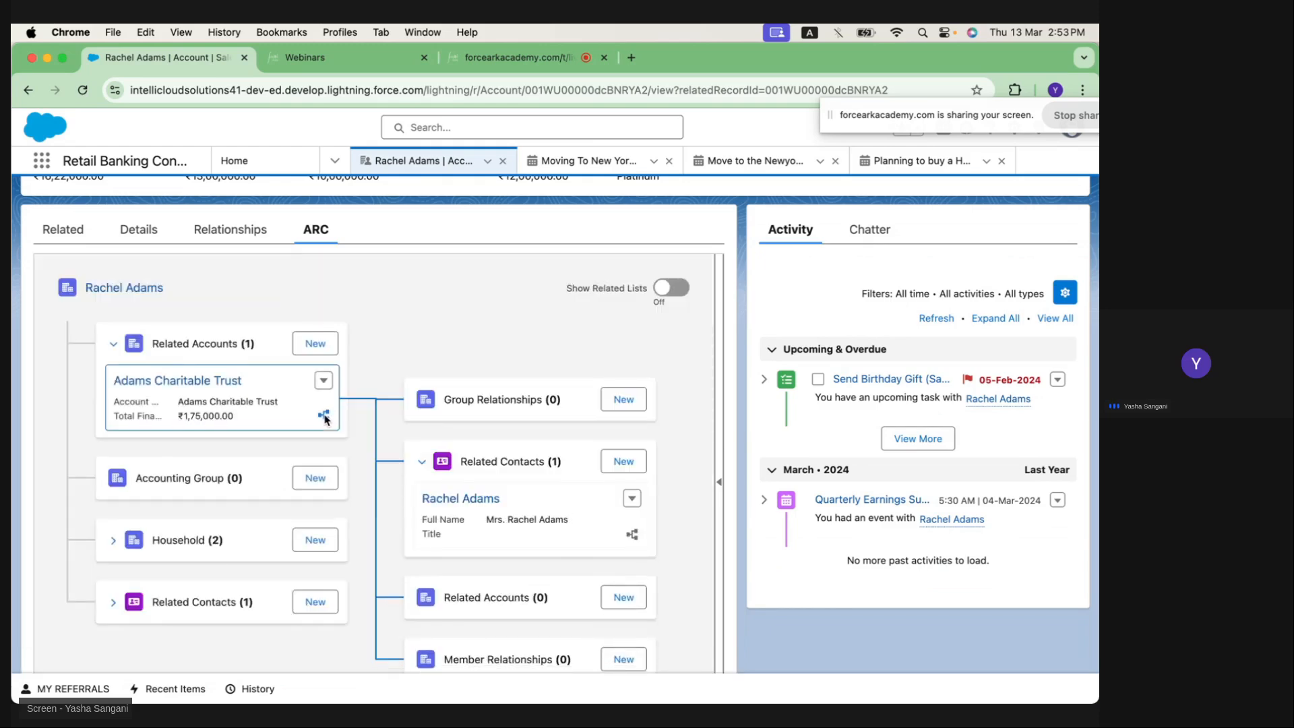
Replace the Adams Charitable Trust branch in the ARC graph with the relationships branching from the client's primary household
{"action": "scroll", "coordinate": [324, 419], "scroll_direction": "down", "scroll_amount": 2}
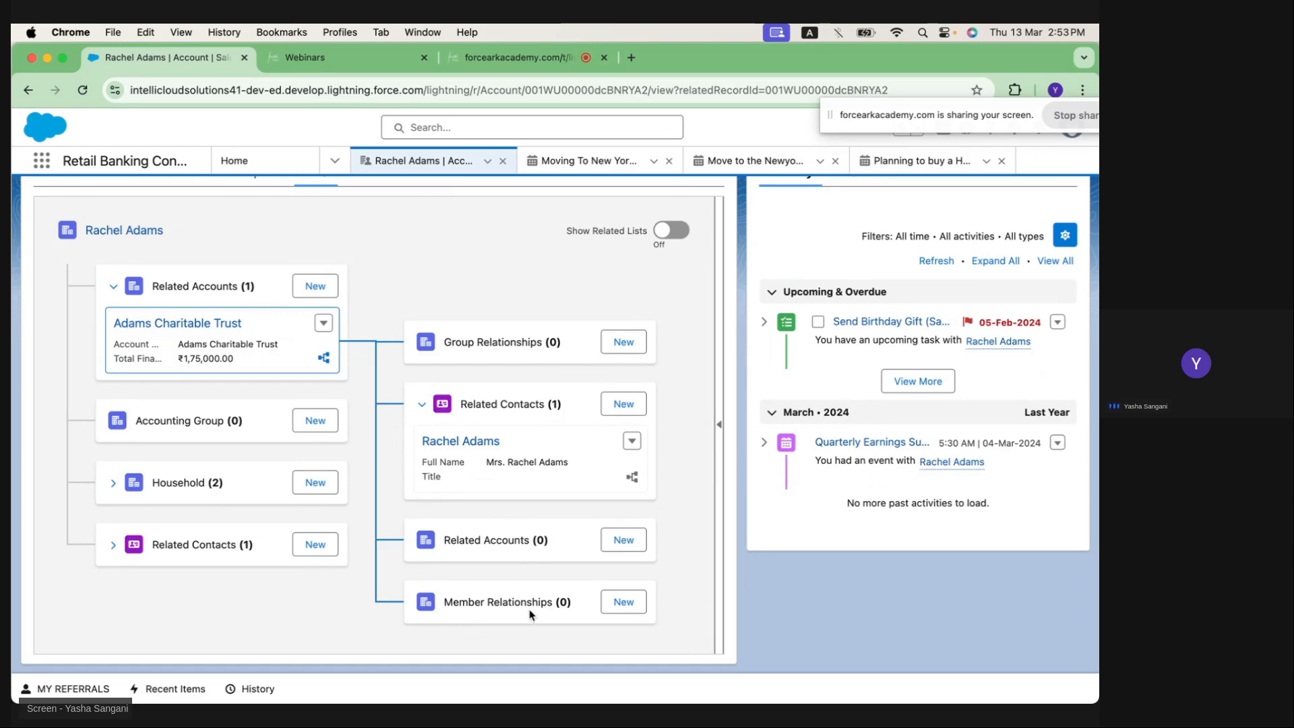
{"action": "left_click", "coordinate": [326, 358]}
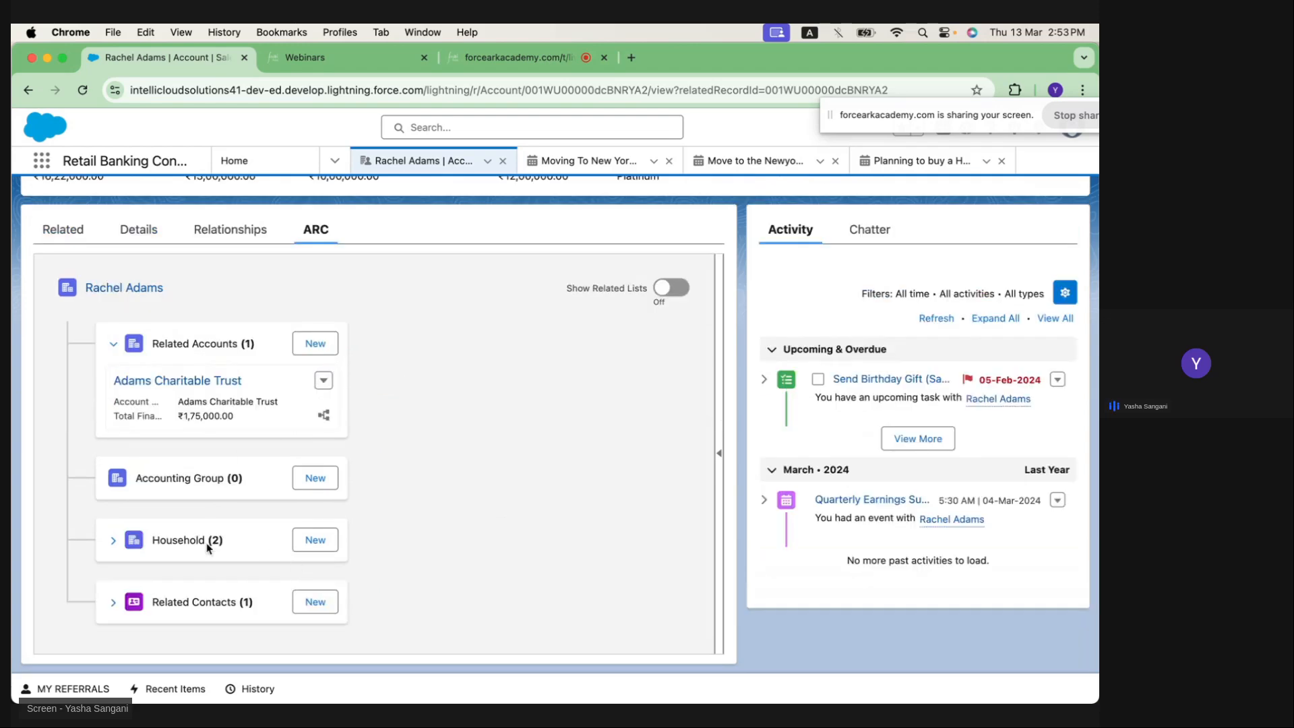
{"action": "left_click", "coordinate": [113, 540]}
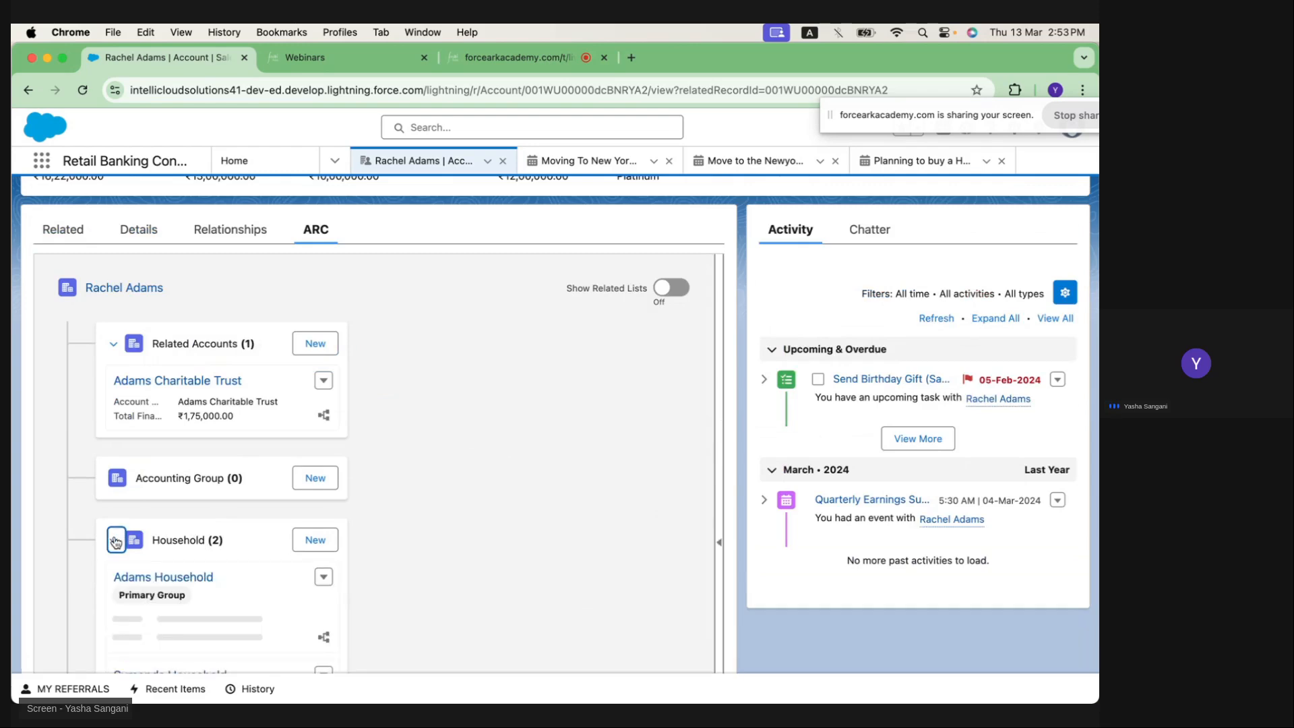
{"action": "scroll", "coordinate": [190, 529], "scroll_direction": "down", "scroll_amount": 3}
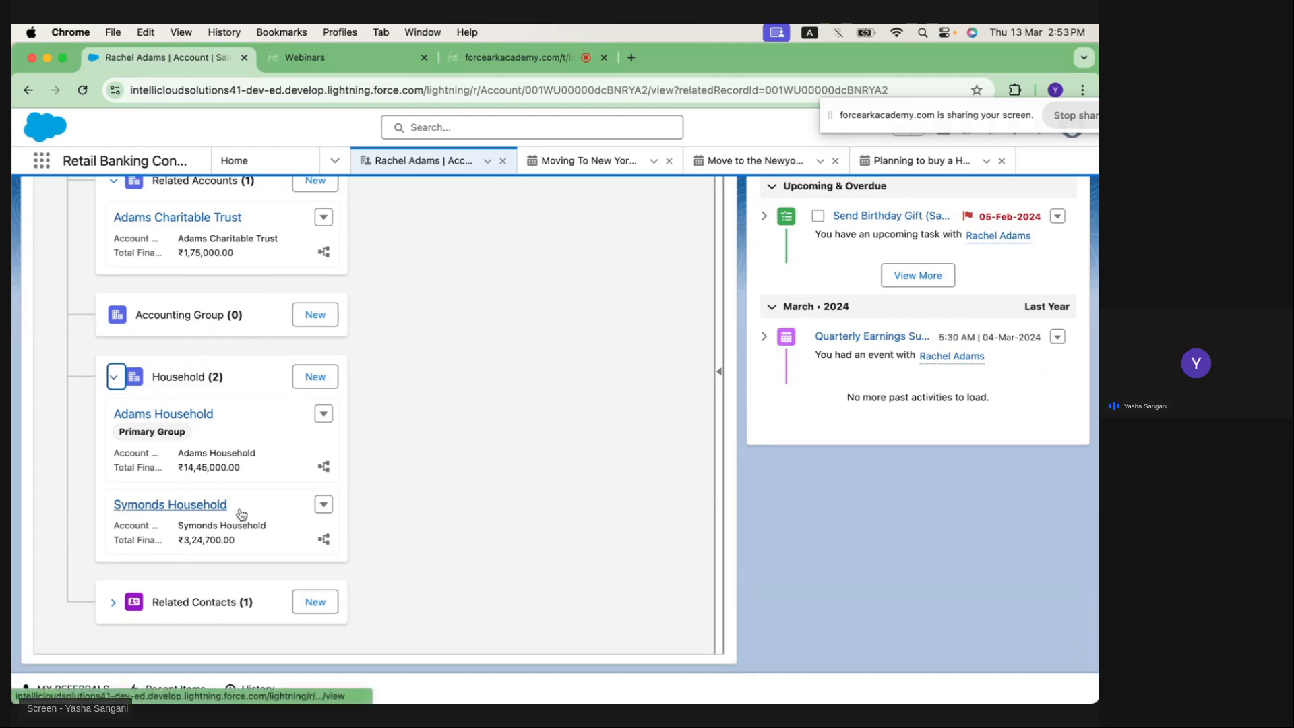
{"action": "left_click", "coordinate": [324, 468]}
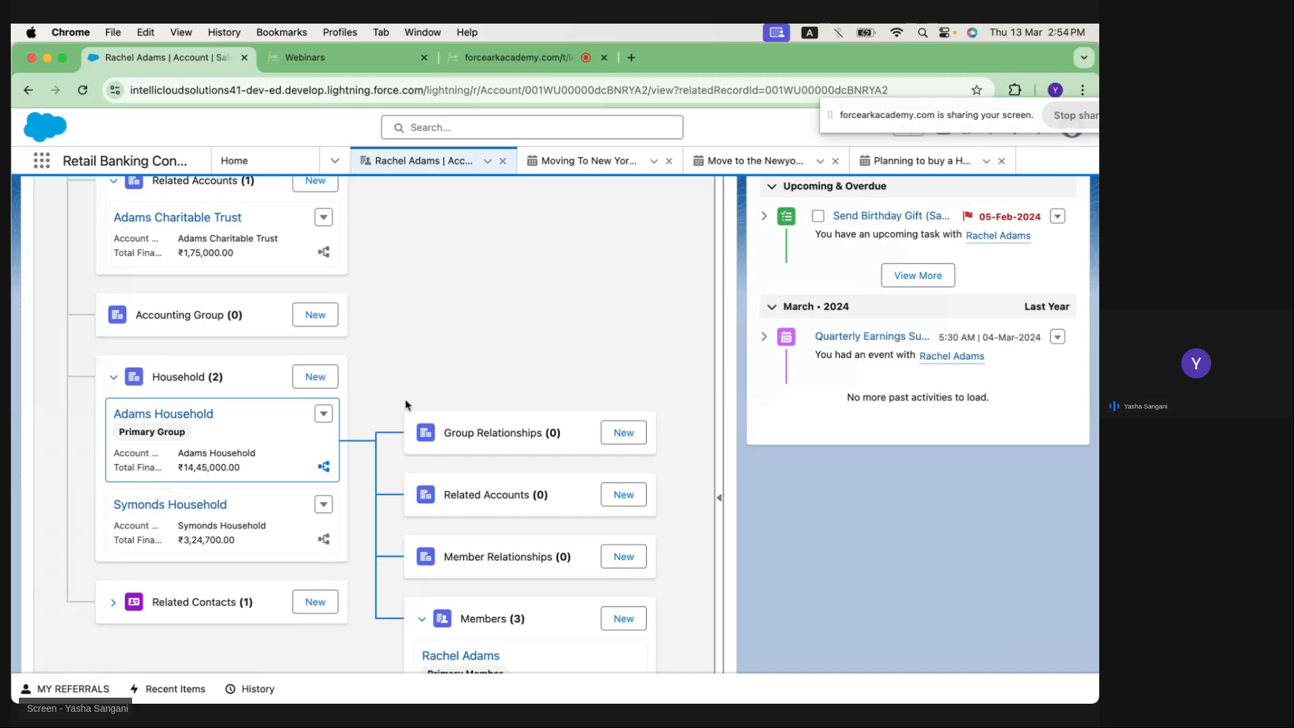
{"action": "scroll", "coordinate": [421, 336], "scroll_direction": "up", "scroll_amount": 1}
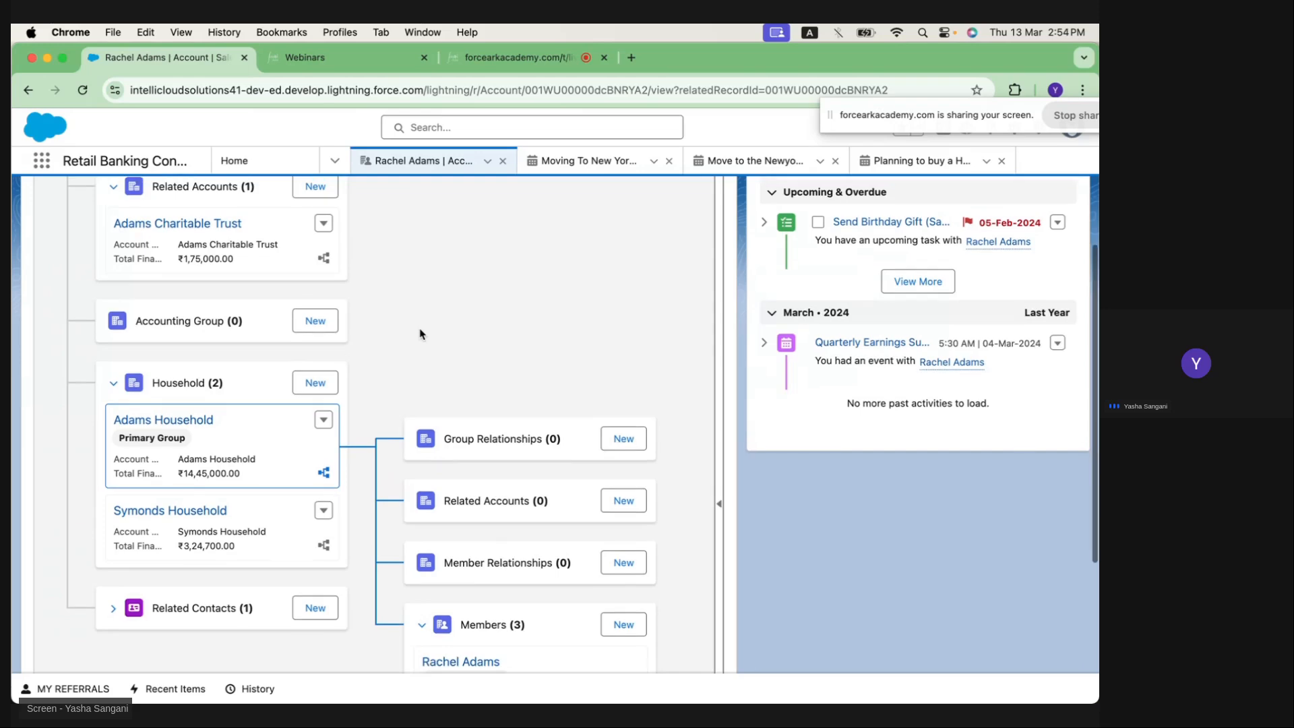
Inspect and cancel the new group relationship form for the primary household, and check the relationship actions available on its card
{"action": "left_click", "coordinate": [621, 445]}
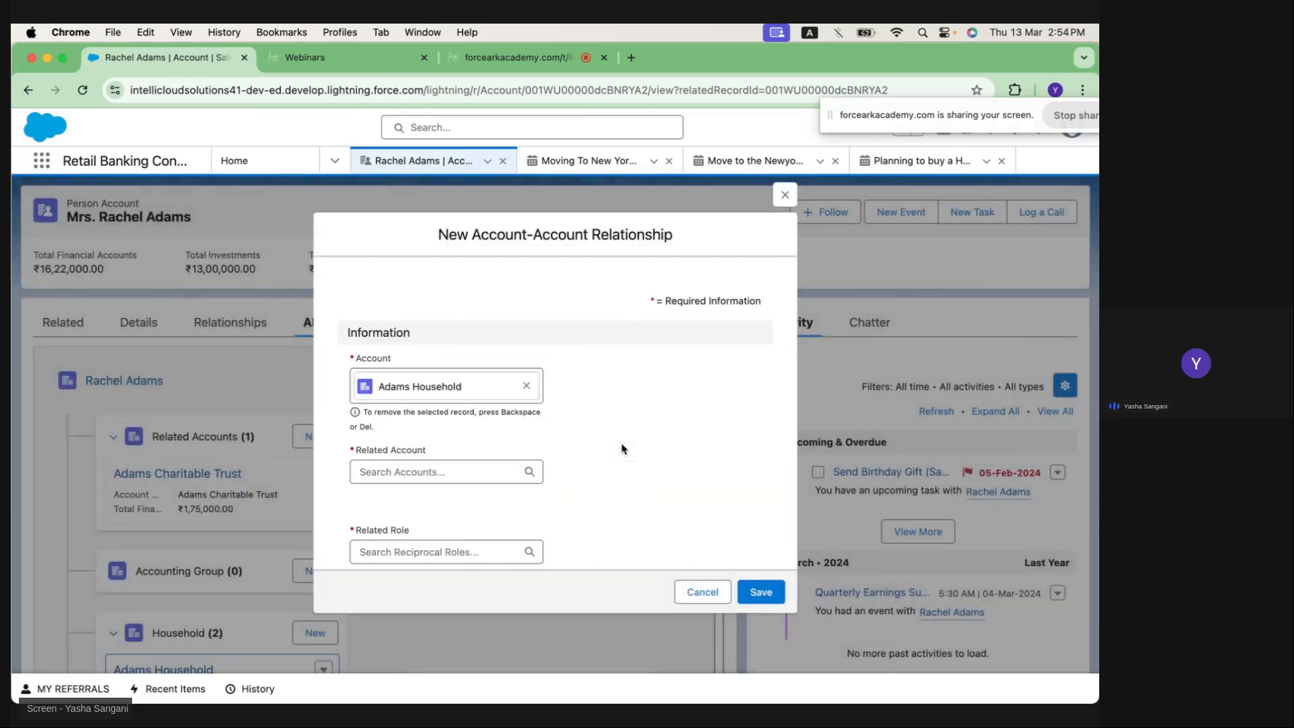
{"action": "left_click", "coordinate": [702, 592]}
{"action": "scroll", "coordinate": [720, 603], "scroll_direction": "down", "scroll_amount": 4}
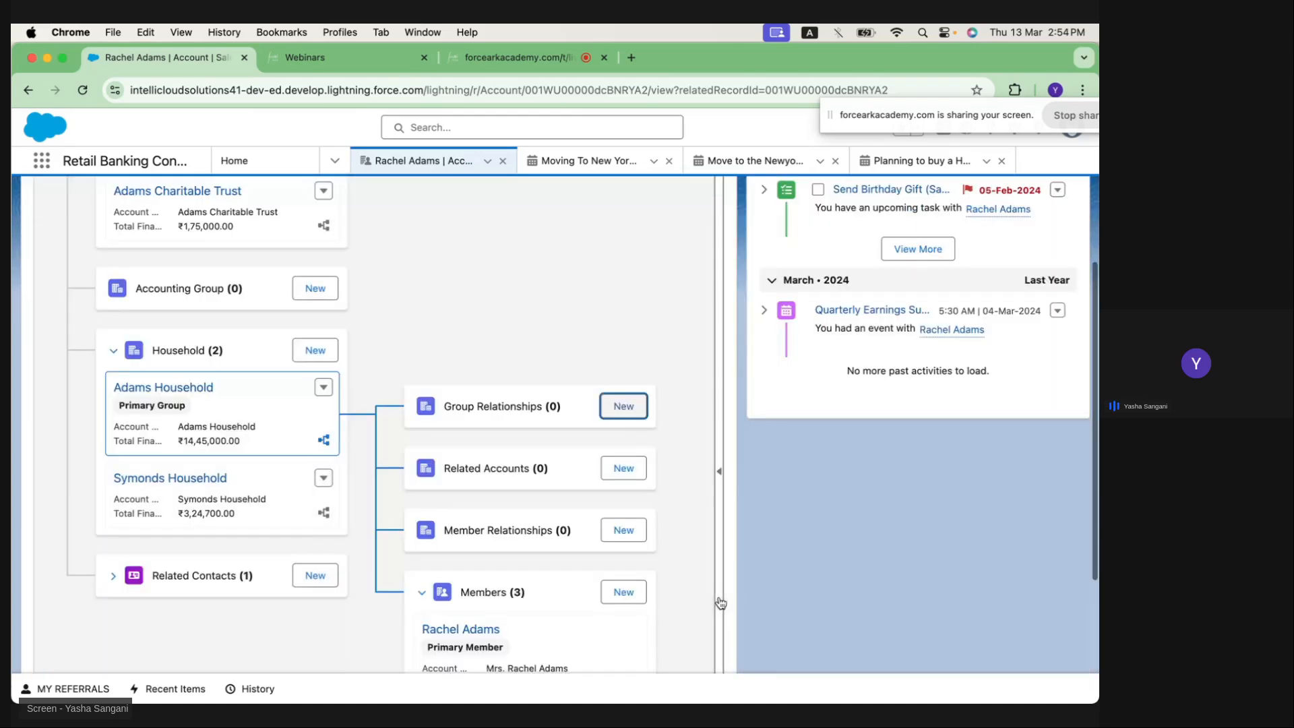
{"action": "left_click", "coordinate": [324, 387]}
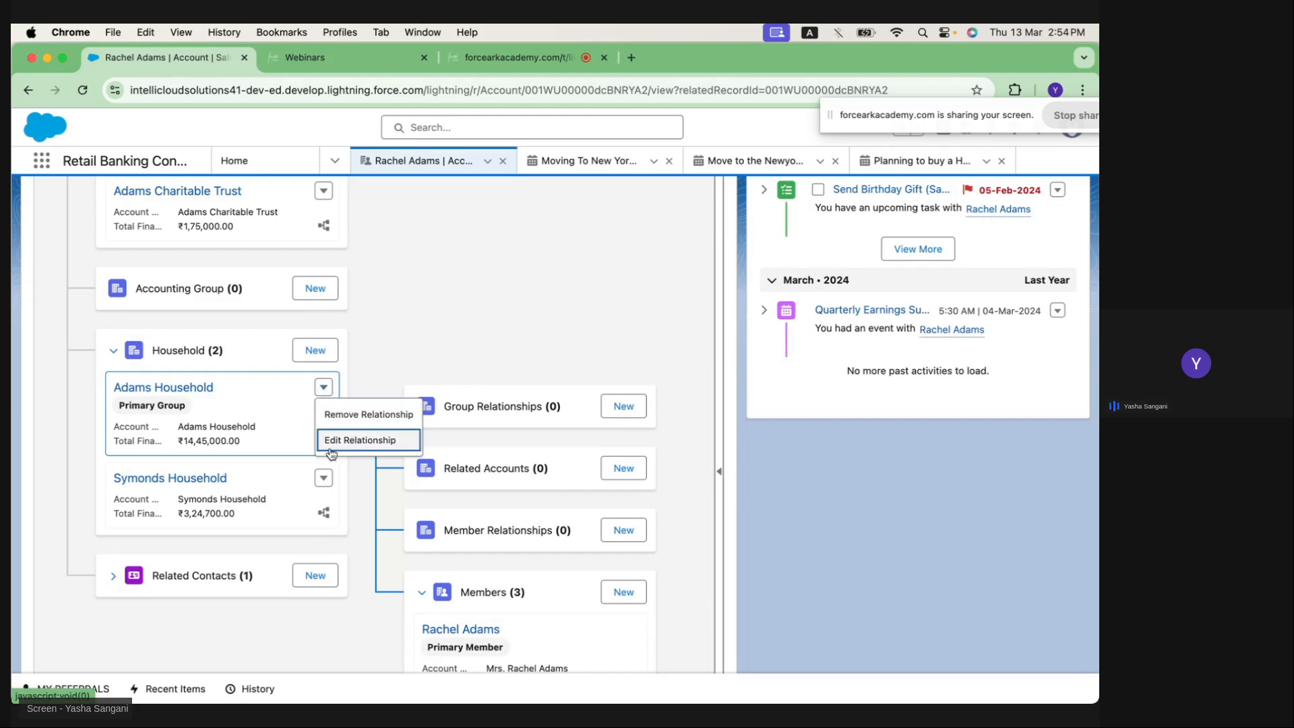
{"action": "left_click", "coordinate": [498, 278]}
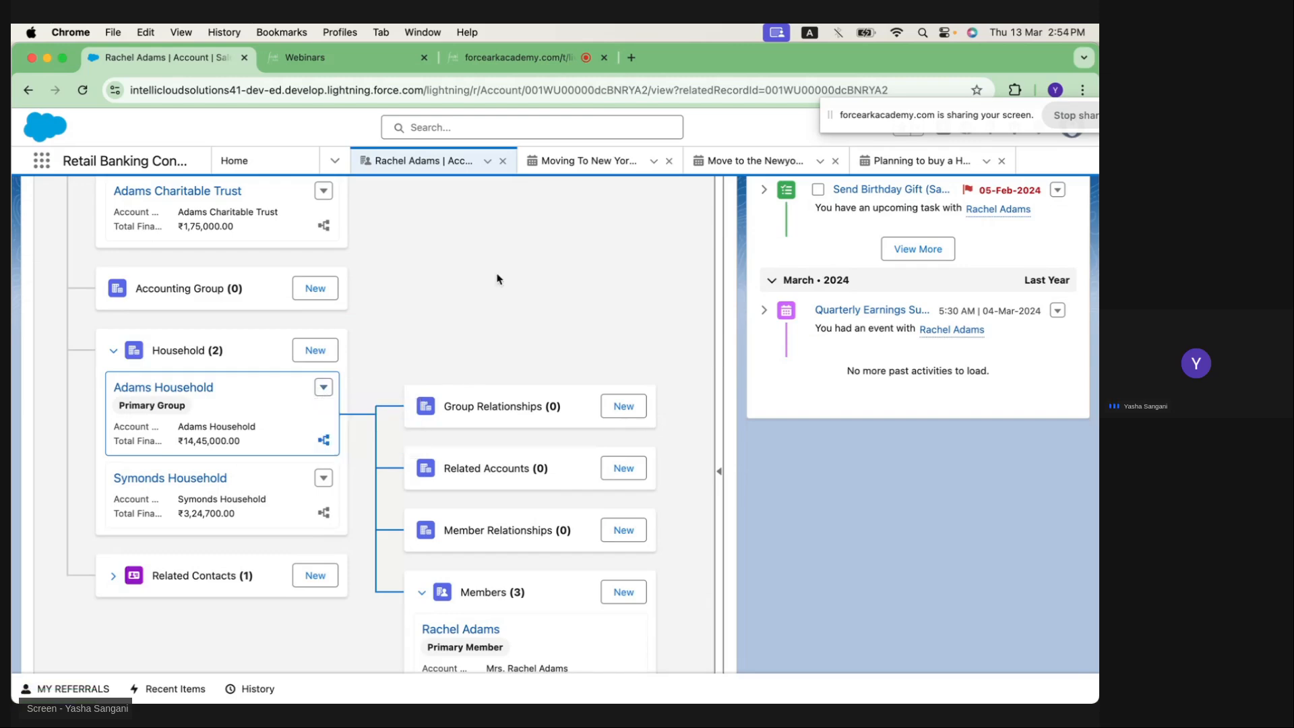
Switch to PowerPoint and play FSC Module 2.pptx from the Events and milestones slide
{"action": "mouse_move", "coordinate": [680, 700]}
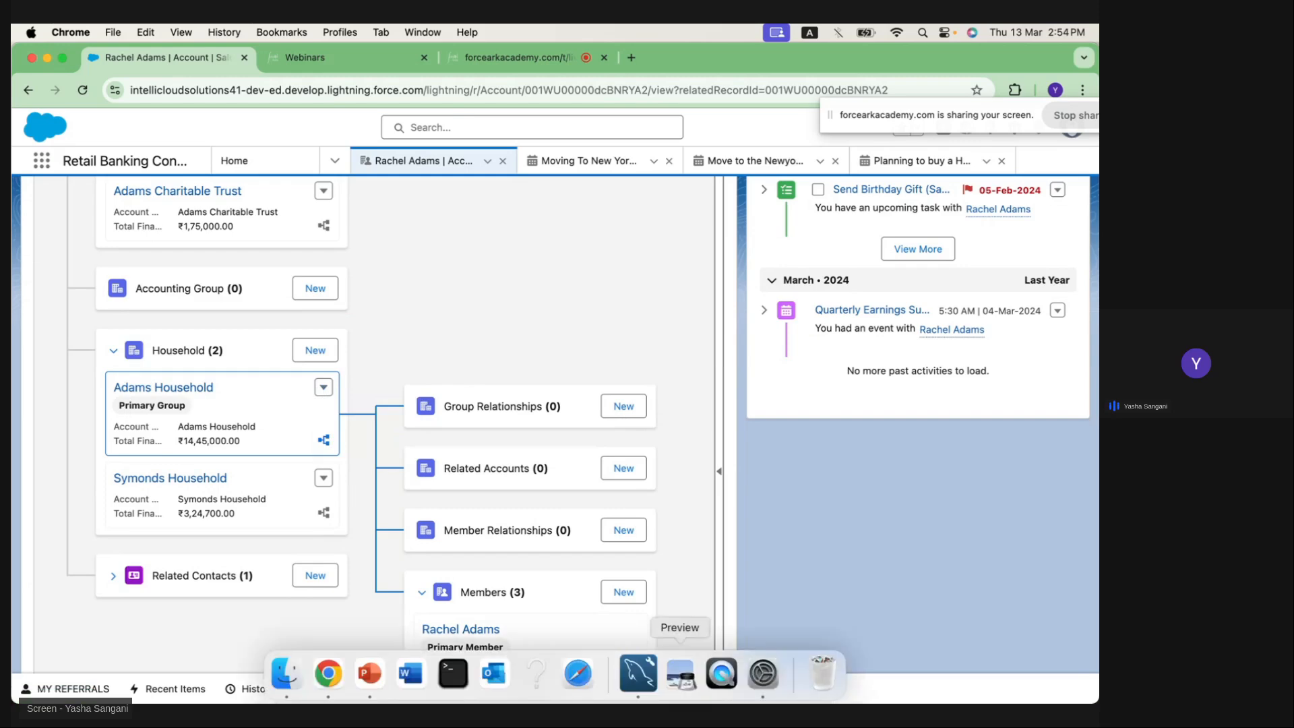
{"action": "left_click", "coordinate": [369, 673]}
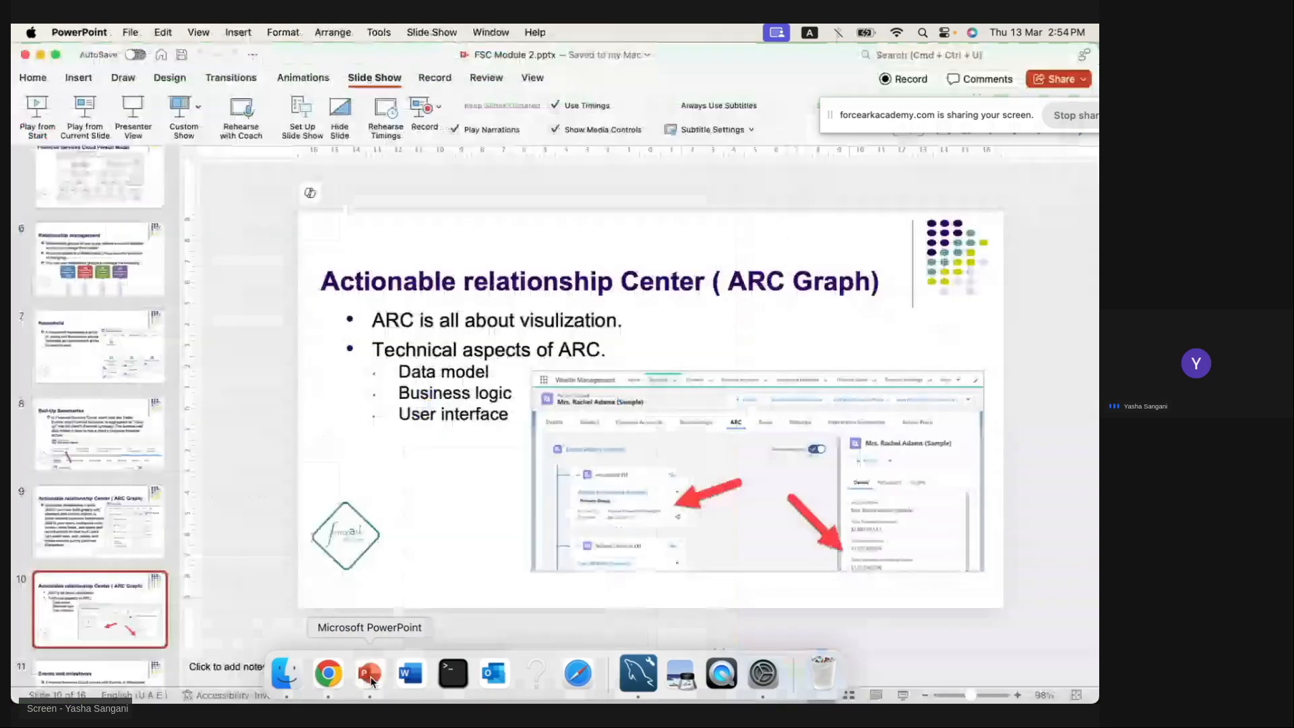
{"action": "scroll", "coordinate": [72, 581], "scroll_direction": "down", "scroll_amount": 2}
{"action": "scroll", "coordinate": [72, 581], "scroll_direction": "down", "scroll_amount": 5}
{"action": "left_click", "coordinate": [72, 581]}
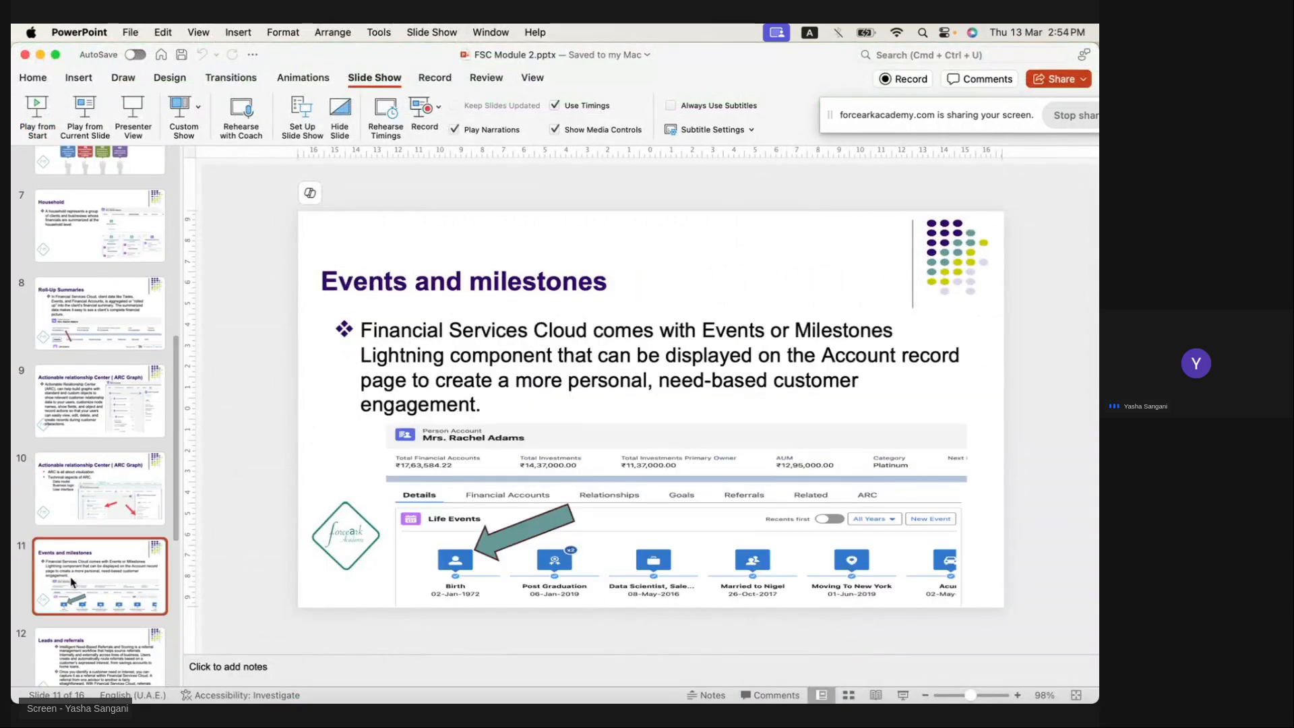
{"action": "left_click", "coordinate": [82, 120]}
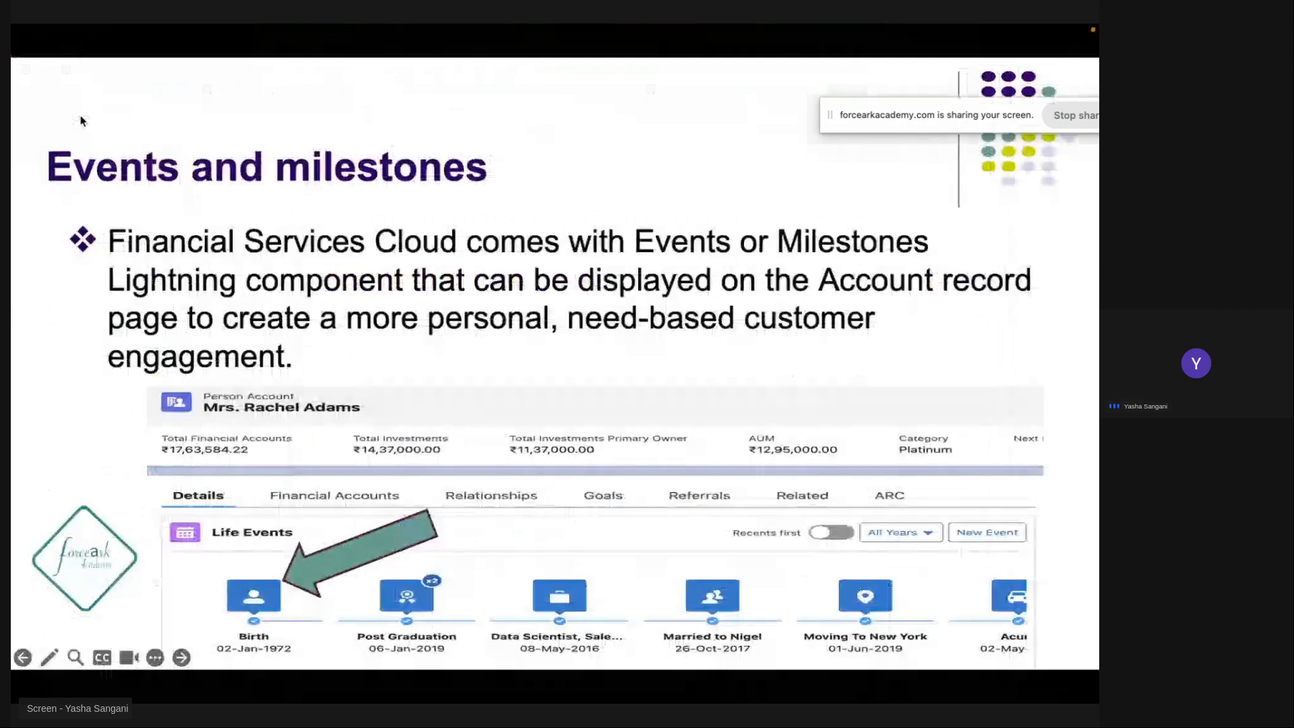
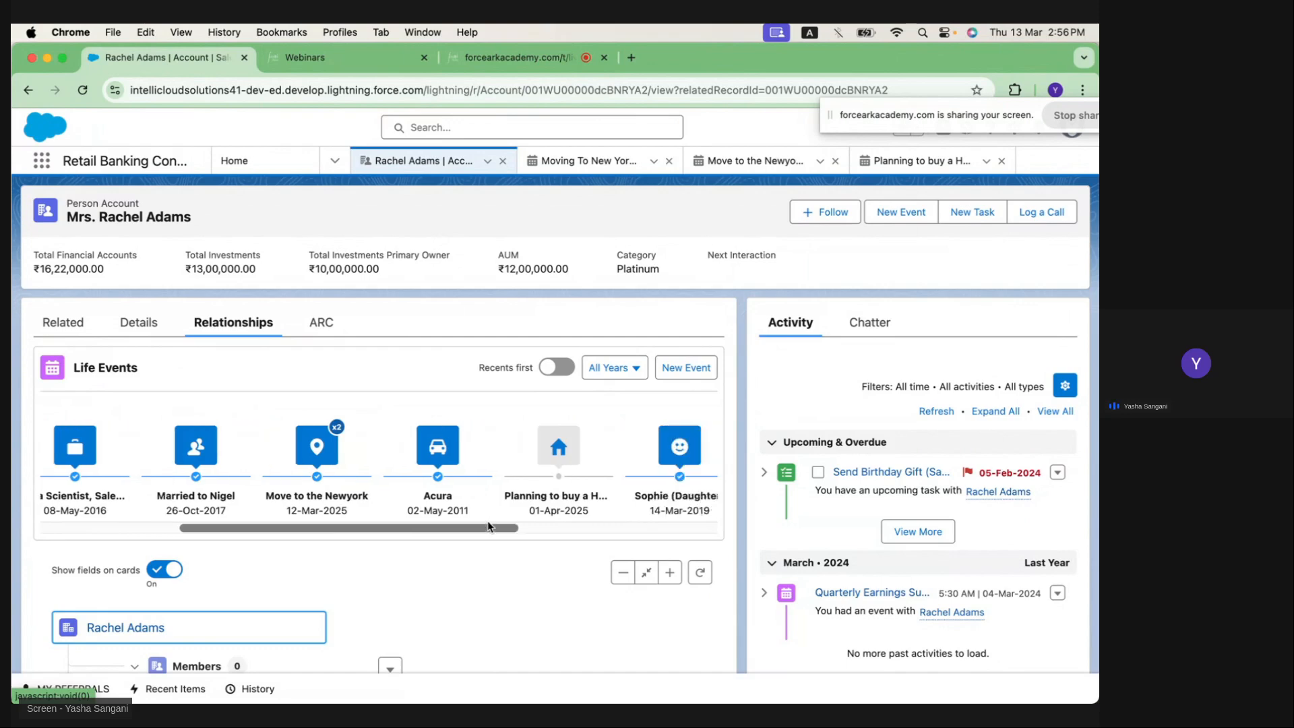
View the details of the Acura car and Knee Surgery life events on the client's Life Events timeline
{"action": "left_click", "coordinate": [430, 522]}
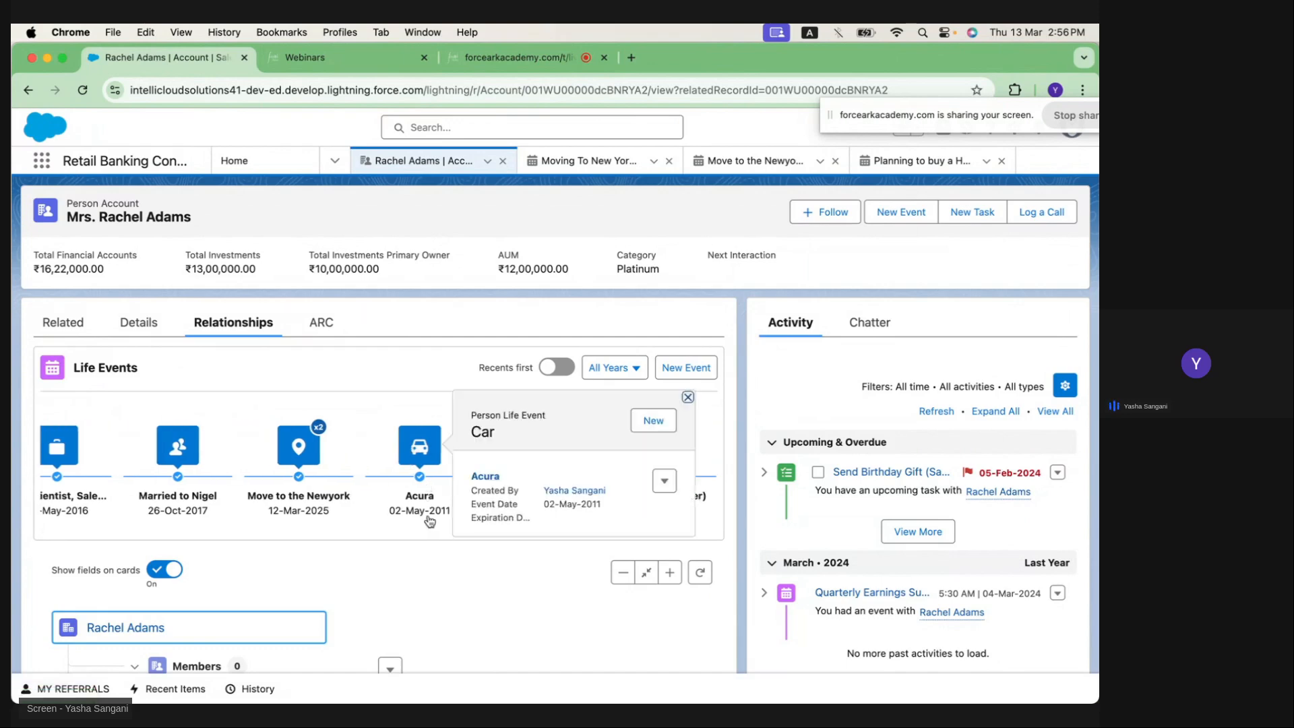
{"action": "left_click", "coordinate": [462, 614]}
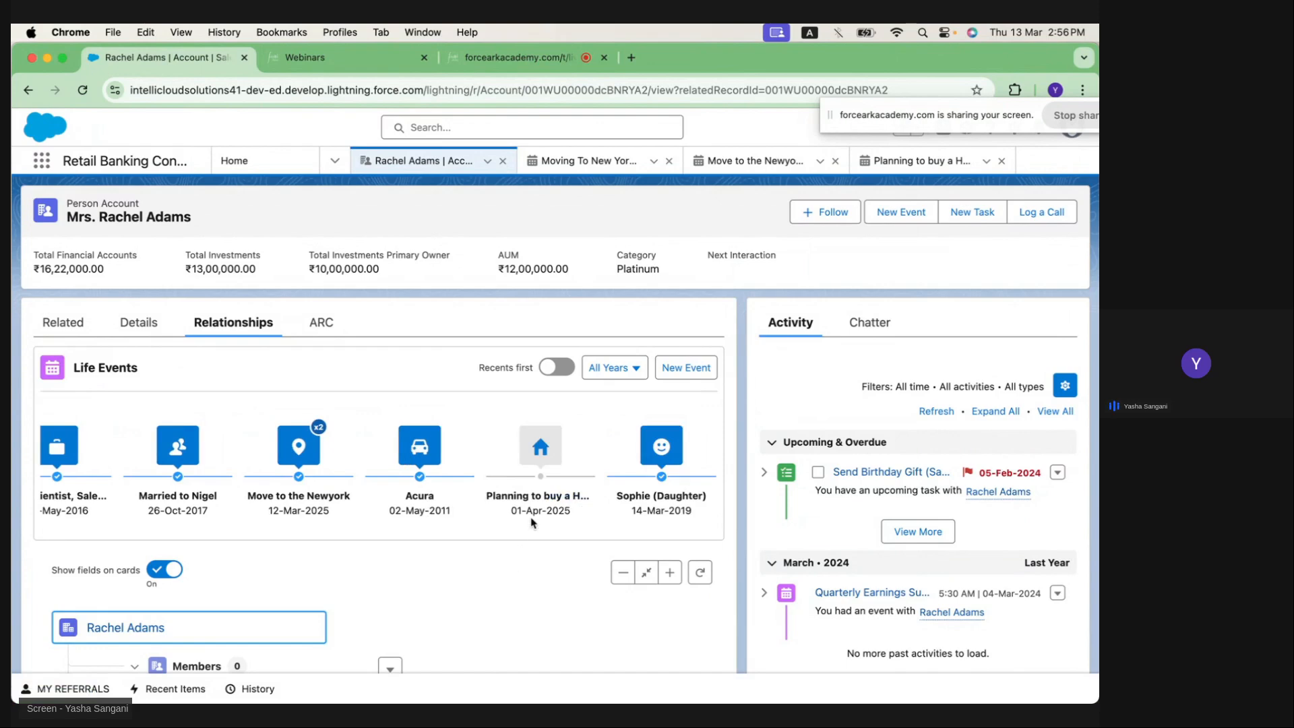
{"action": "scroll", "coordinate": [532, 522], "scroll_direction": "right", "scroll_amount": 5}
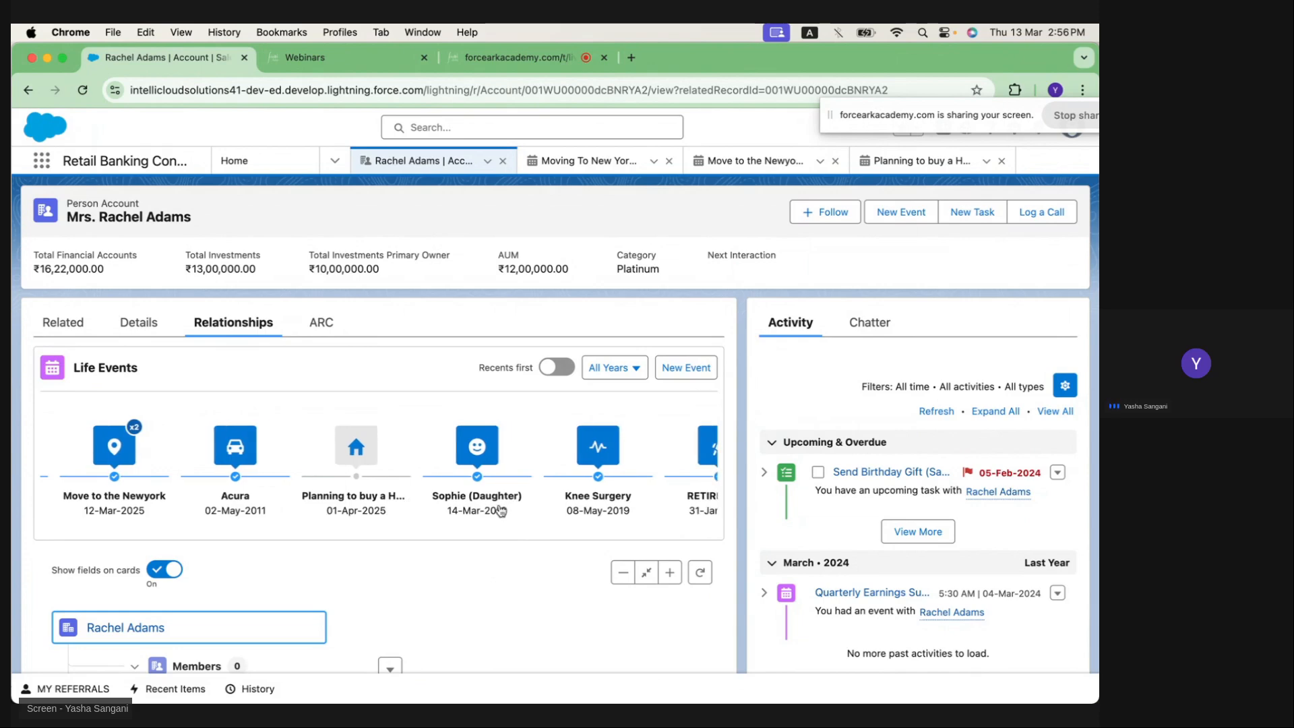
{"action": "scroll", "coordinate": [500, 510], "scroll_direction": "right", "scroll_amount": 5}
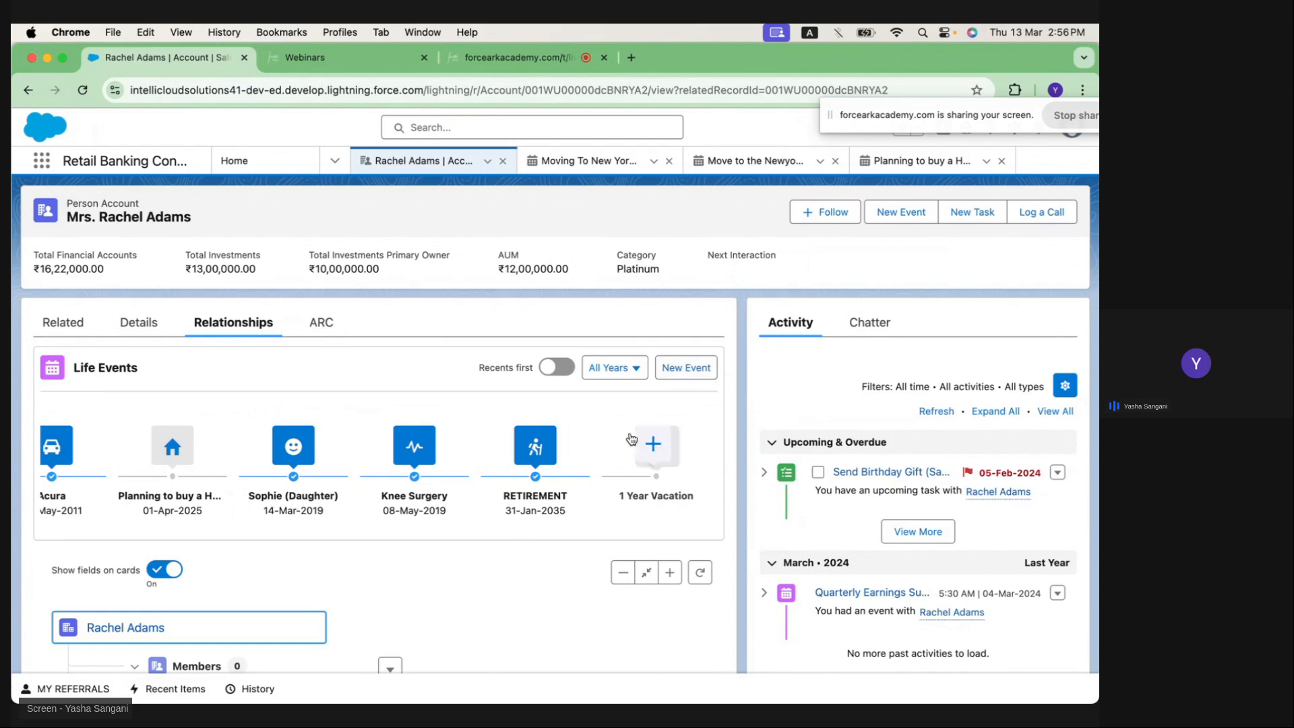
{"action": "left_click", "coordinate": [434, 466]}
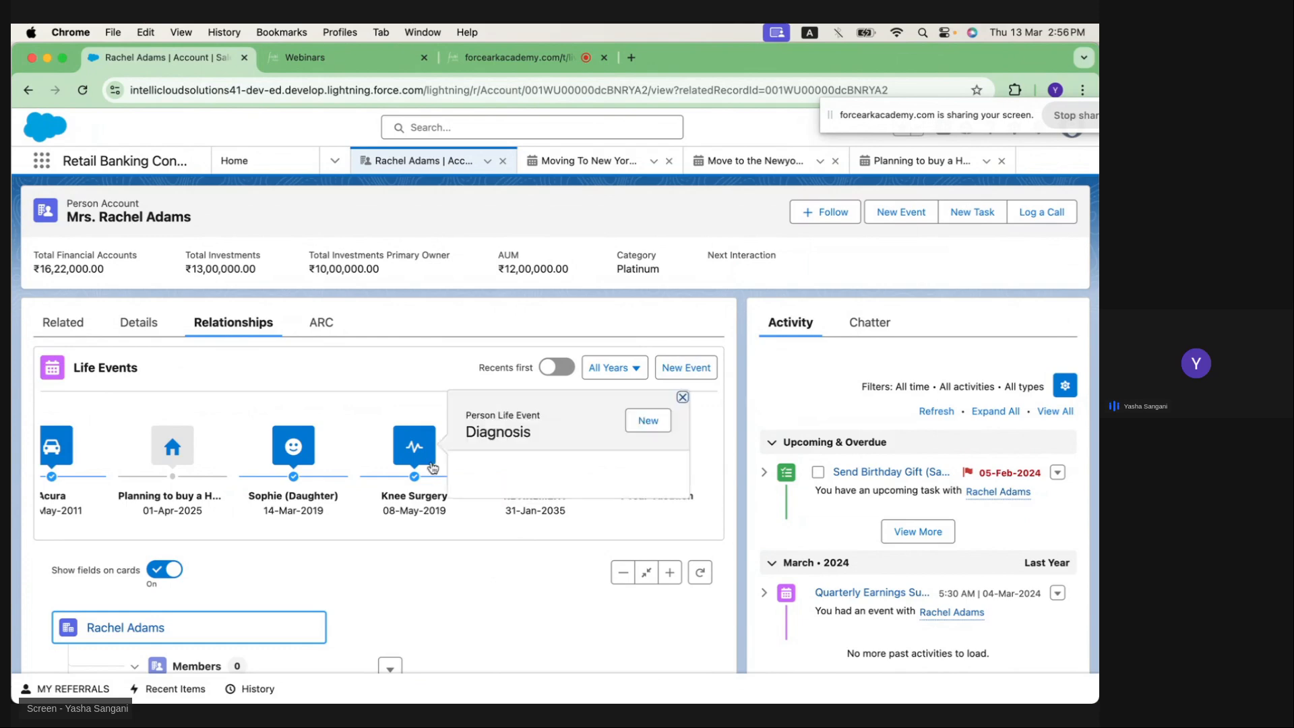
Open the Planning to buy a House life event record from the client's Life Events timeline
{"action": "scroll", "coordinate": [404, 485], "scroll_direction": "down", "scroll_amount": 2}
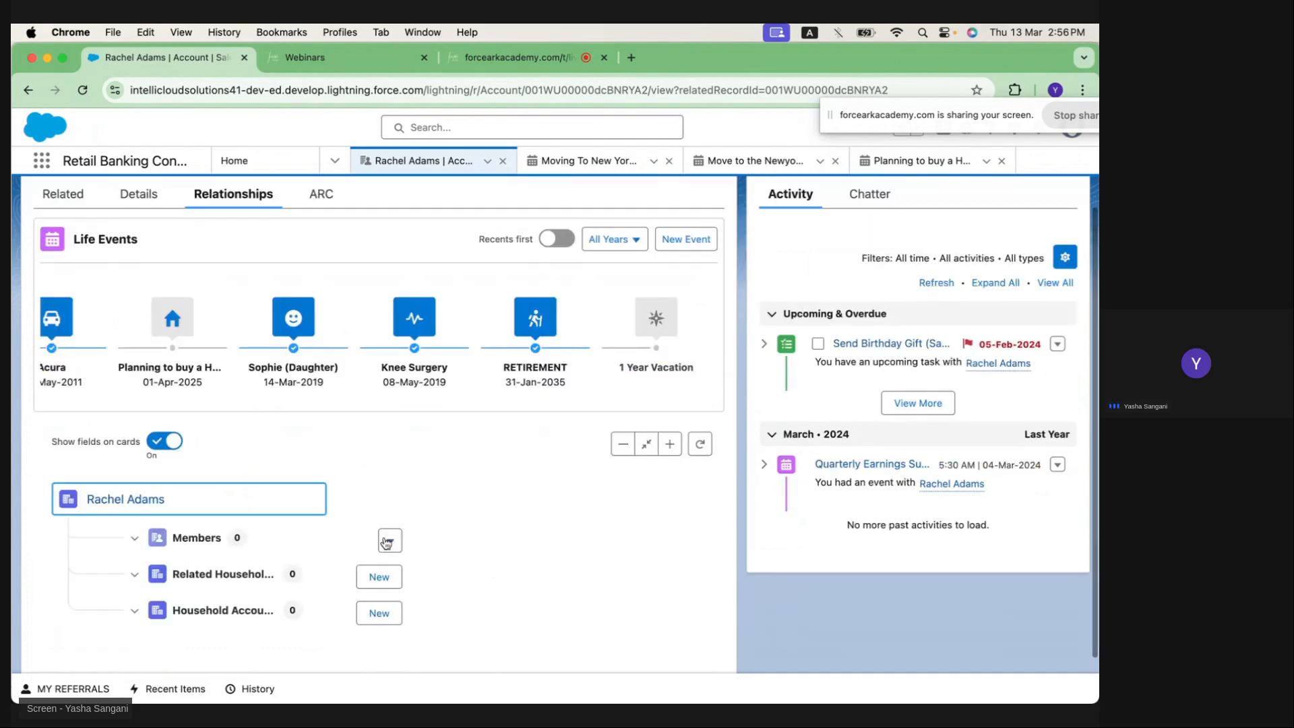
{"action": "scroll", "coordinate": [418, 499], "scroll_direction": "left", "scroll_amount": 3}
{"action": "scroll", "coordinate": [415, 495], "scroll_direction": "down", "scroll_amount": 1}
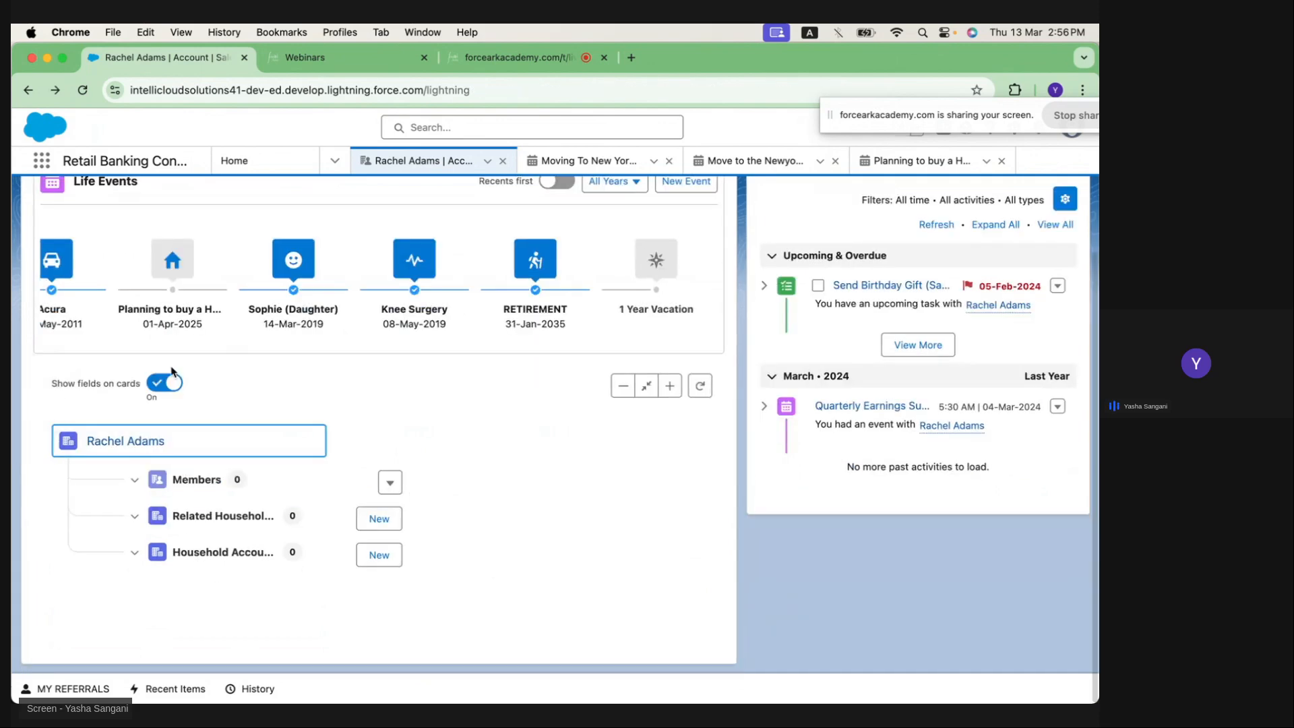
{"action": "scroll", "coordinate": [197, 327], "scroll_direction": "up", "scroll_amount": 1}
{"action": "scroll", "coordinate": [196, 319], "scroll_direction": "left", "scroll_amount": 3}
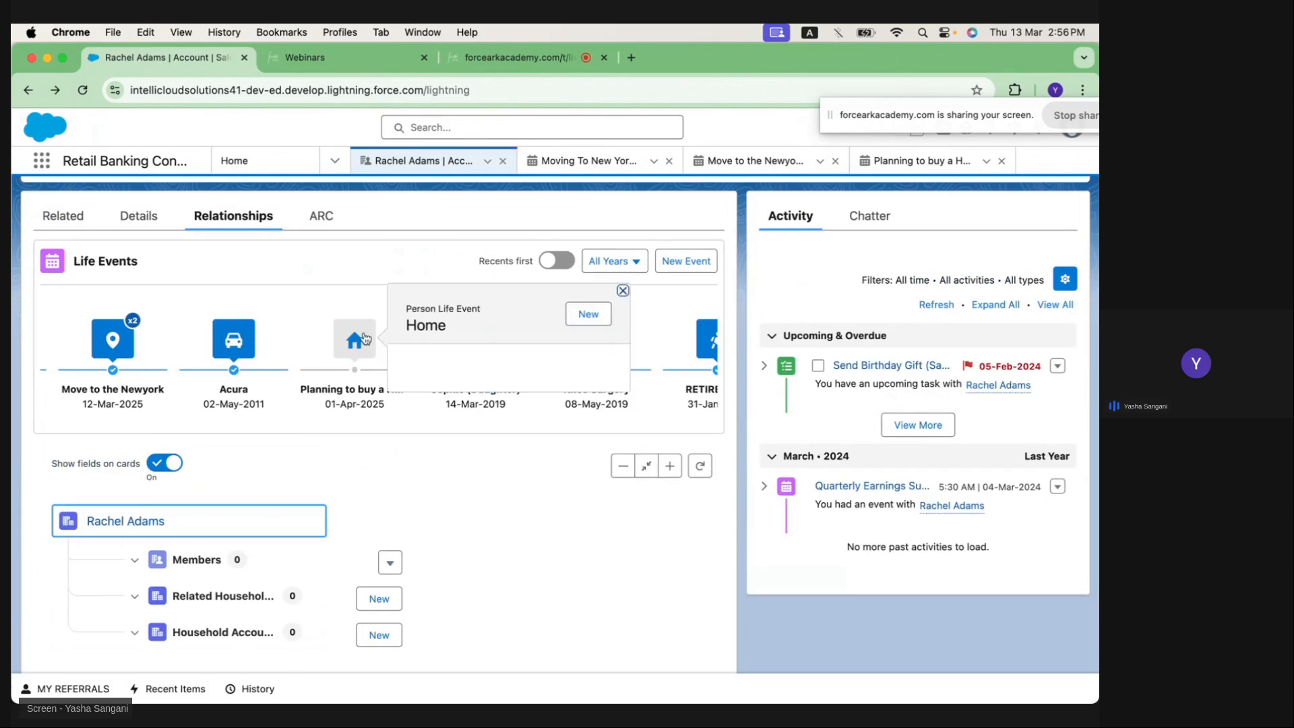
{"action": "scroll", "coordinate": [364, 343], "scroll_direction": "down", "scroll_amount": 1}
{"action": "mouse_move", "coordinate": [365, 338]}
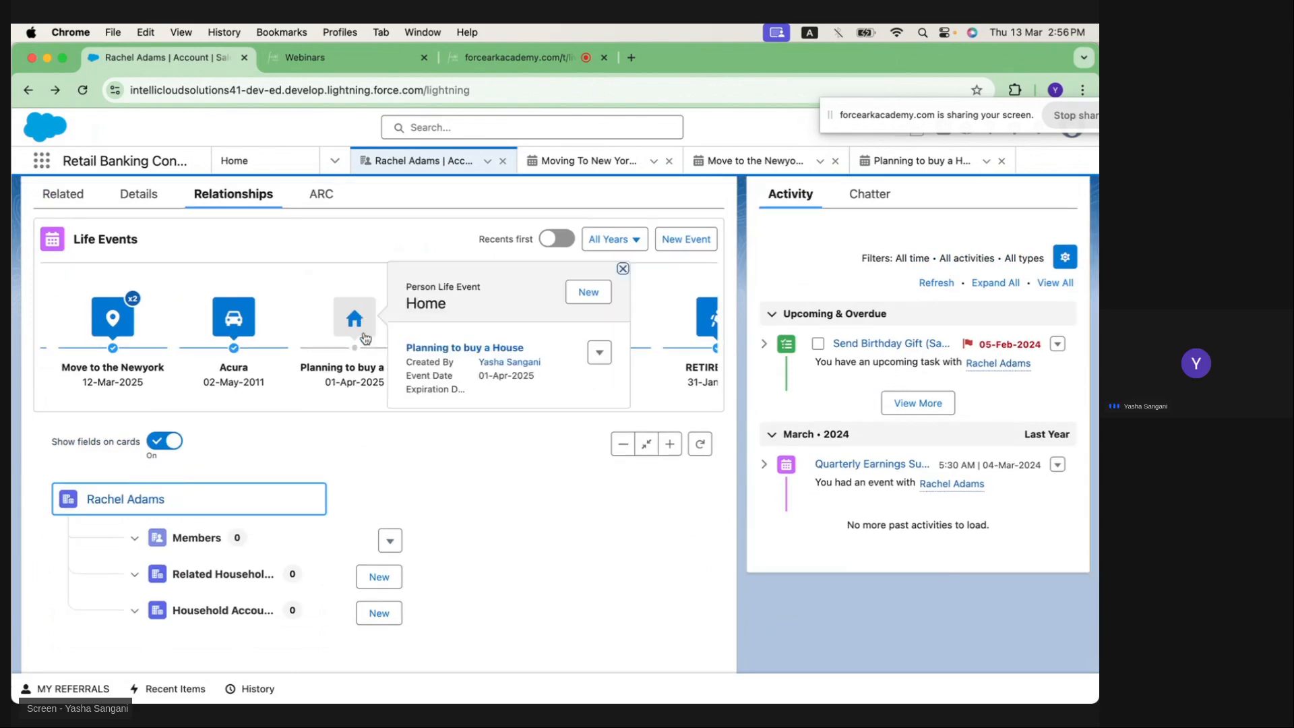
{"action": "left_click", "coordinate": [513, 348]}
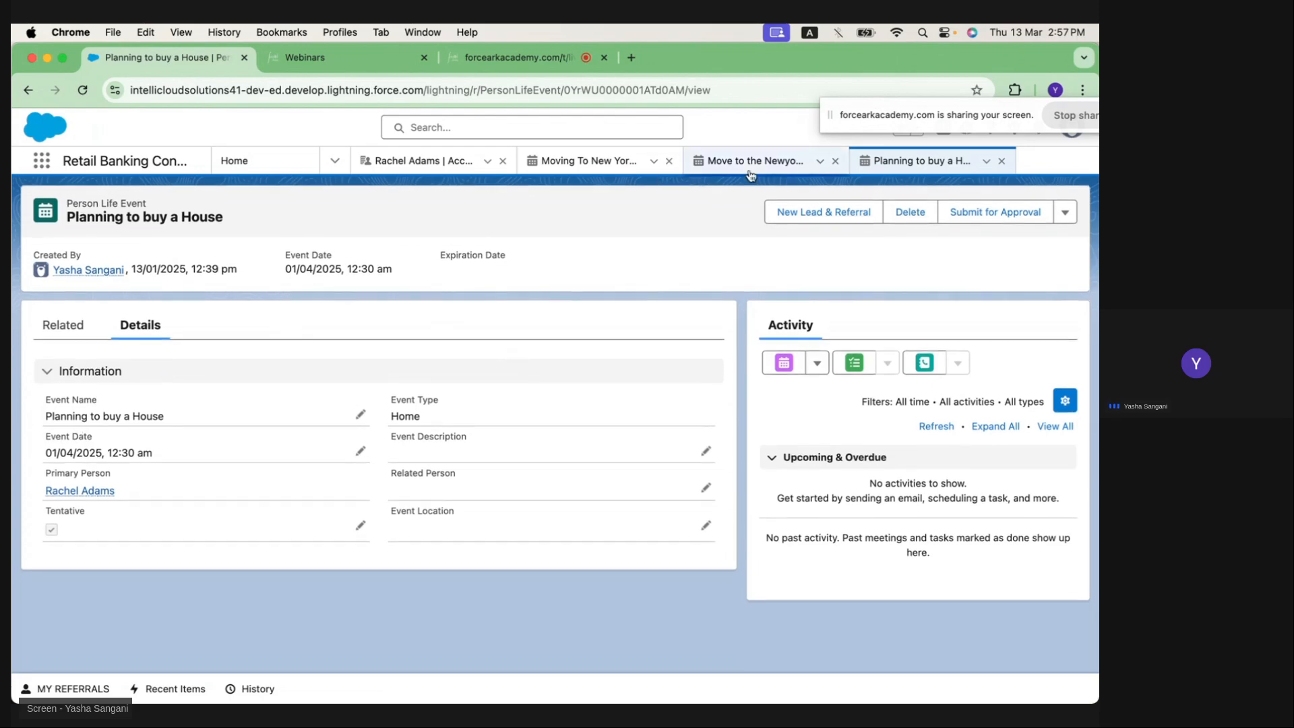
Return to the relationships view of the client's person account and check the Marriage life event's details
{"action": "left_click", "coordinate": [384, 160]}
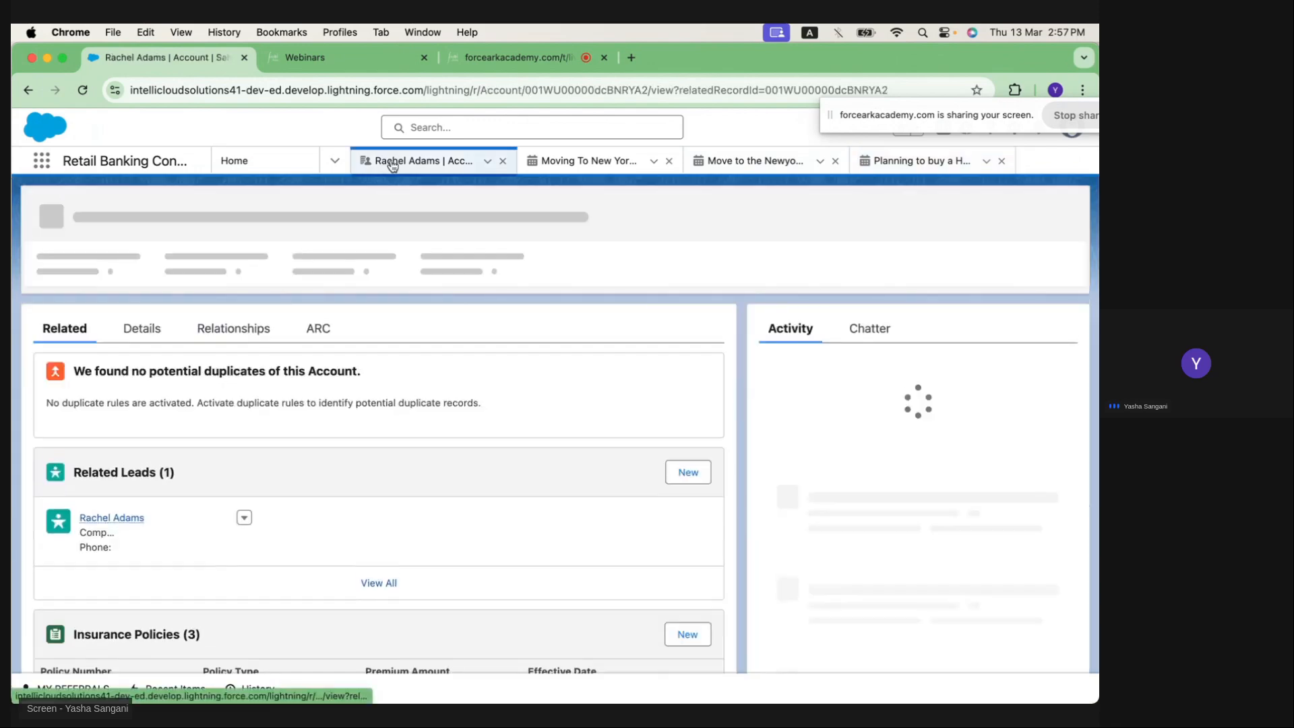
{"action": "left_click", "coordinate": [240, 322]}
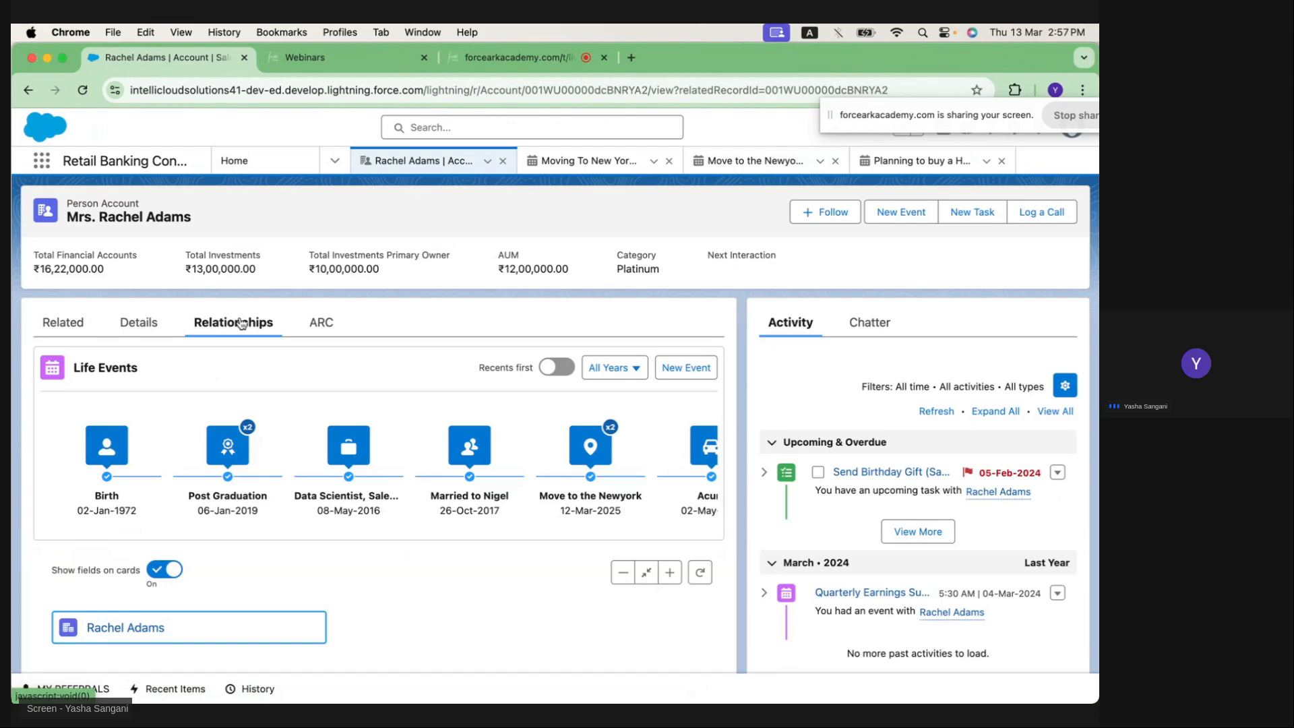
{"action": "left_click", "coordinate": [482, 462]}
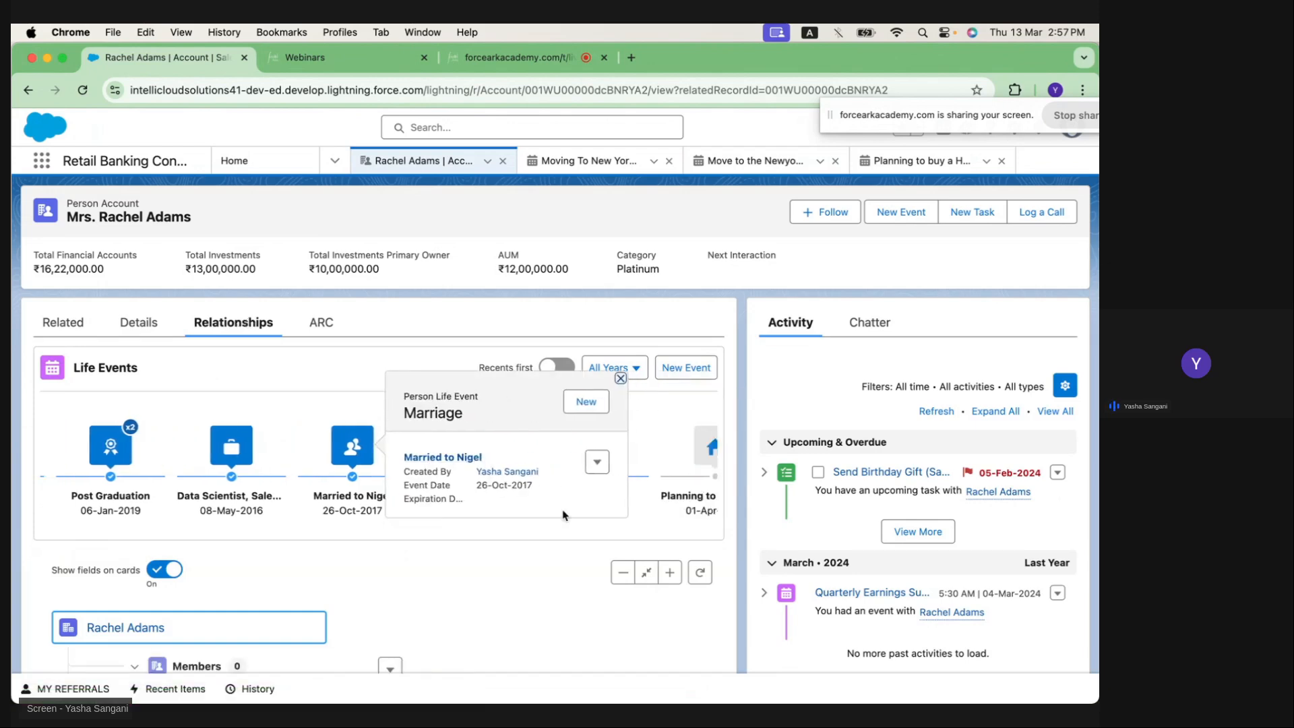
{"action": "left_click", "coordinate": [554, 603]}
Show the actions available for the Planning to buy a House life event on the timeline
{"action": "scroll", "coordinate": [559, 525], "scroll_direction": "right", "scroll_amount": 3}
{"action": "scroll", "coordinate": [556, 524], "scroll_direction": "right", "scroll_amount": 2}
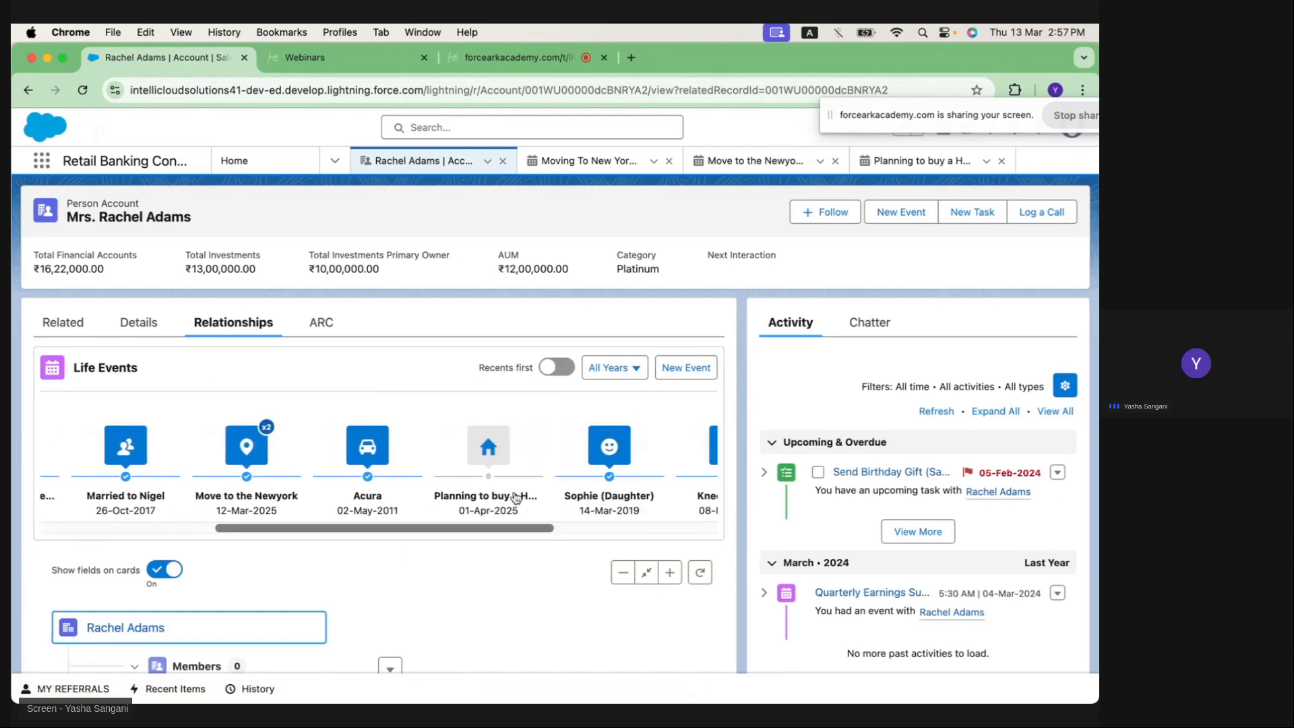
{"action": "left_click", "coordinate": [500, 458]}
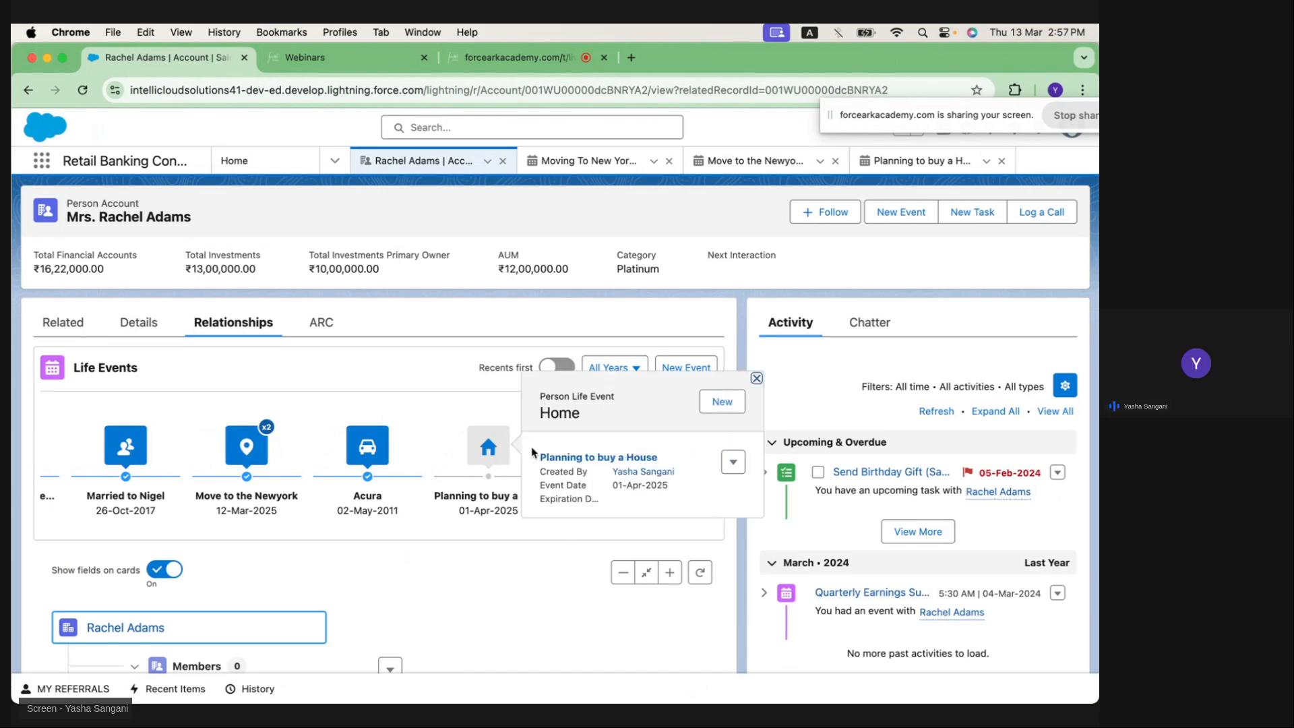
{"action": "left_click", "coordinate": [756, 379]}
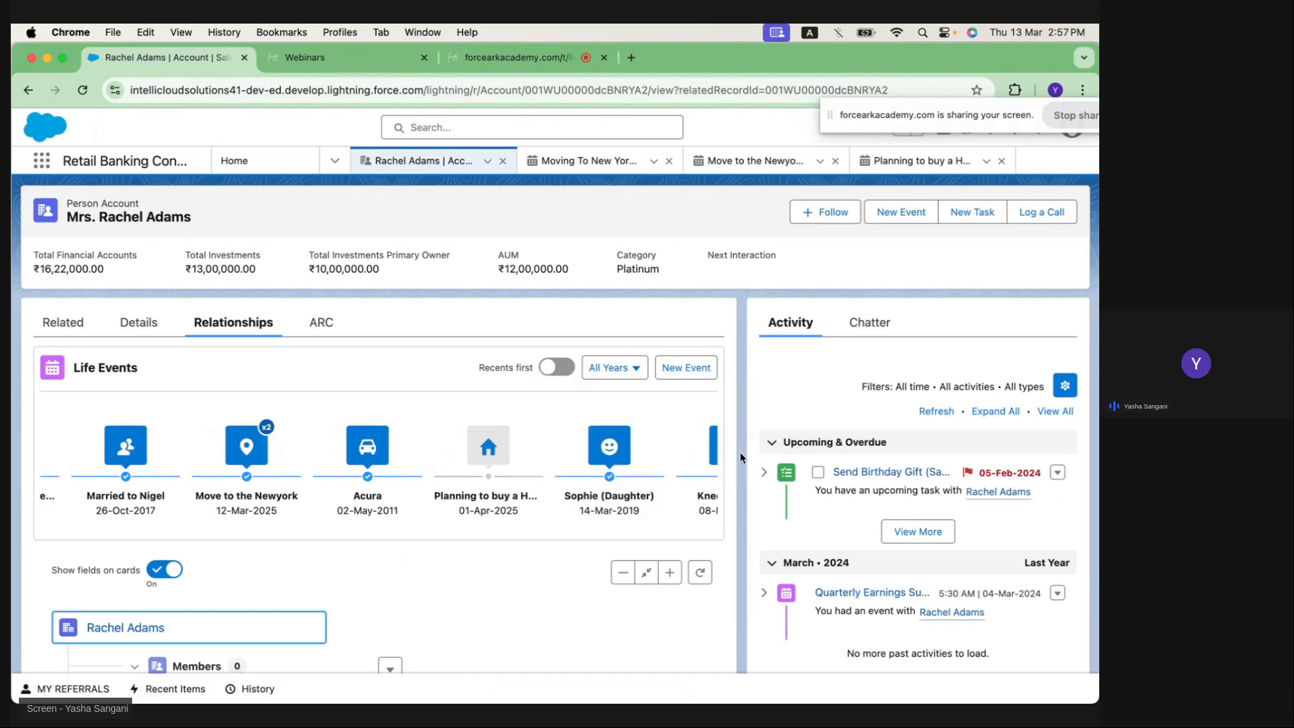
{"action": "left_click", "coordinate": [502, 461]}
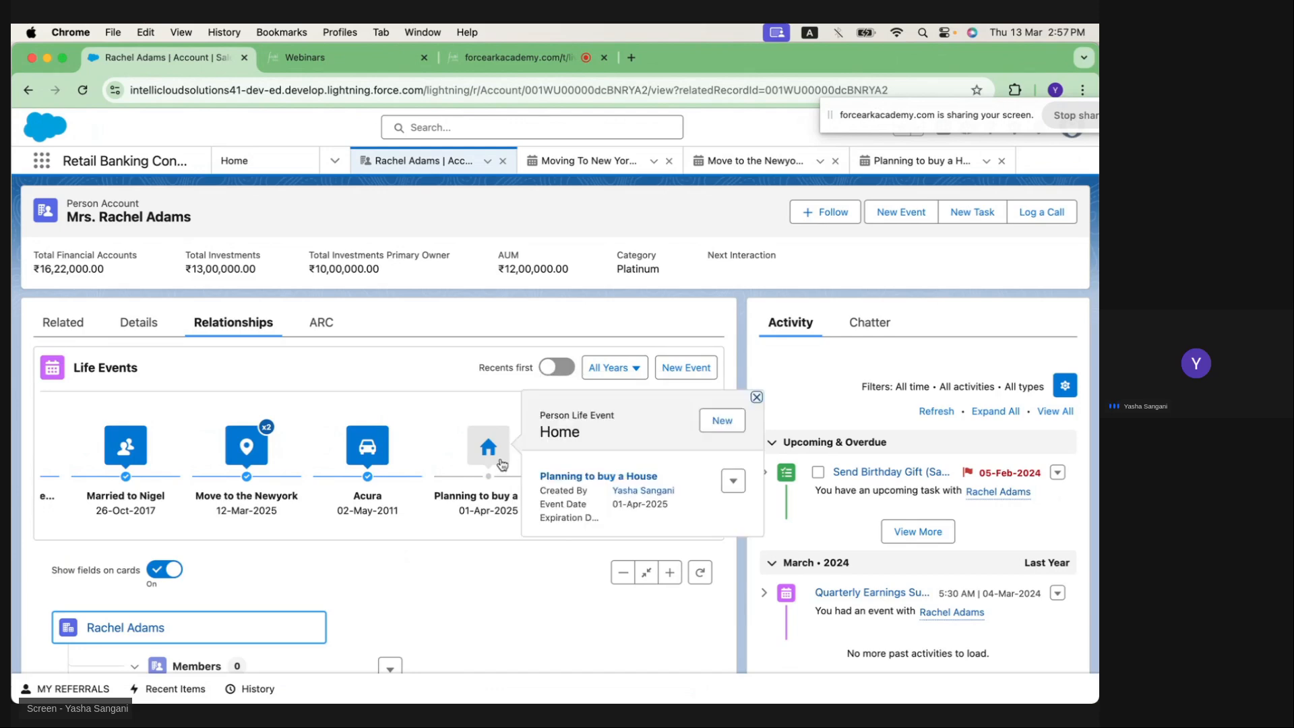
{"action": "left_click", "coordinate": [728, 482]}
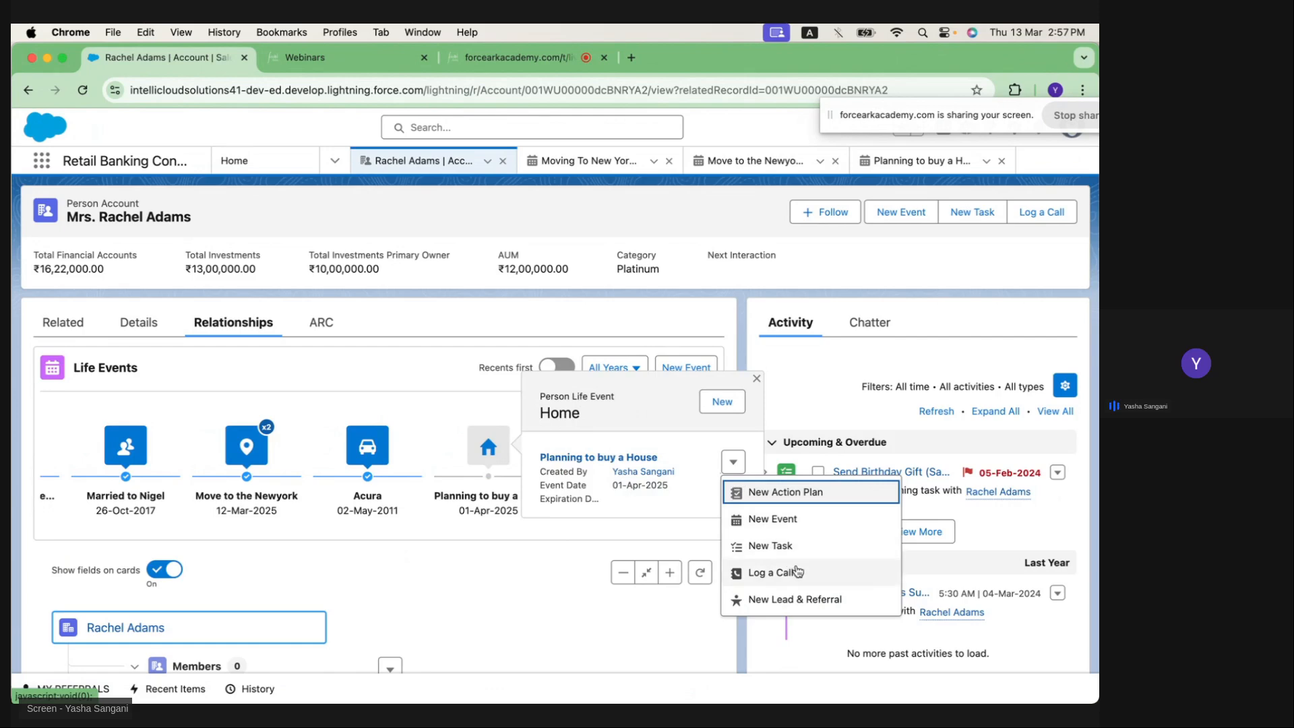
{"action": "key", "text": "Escape"}
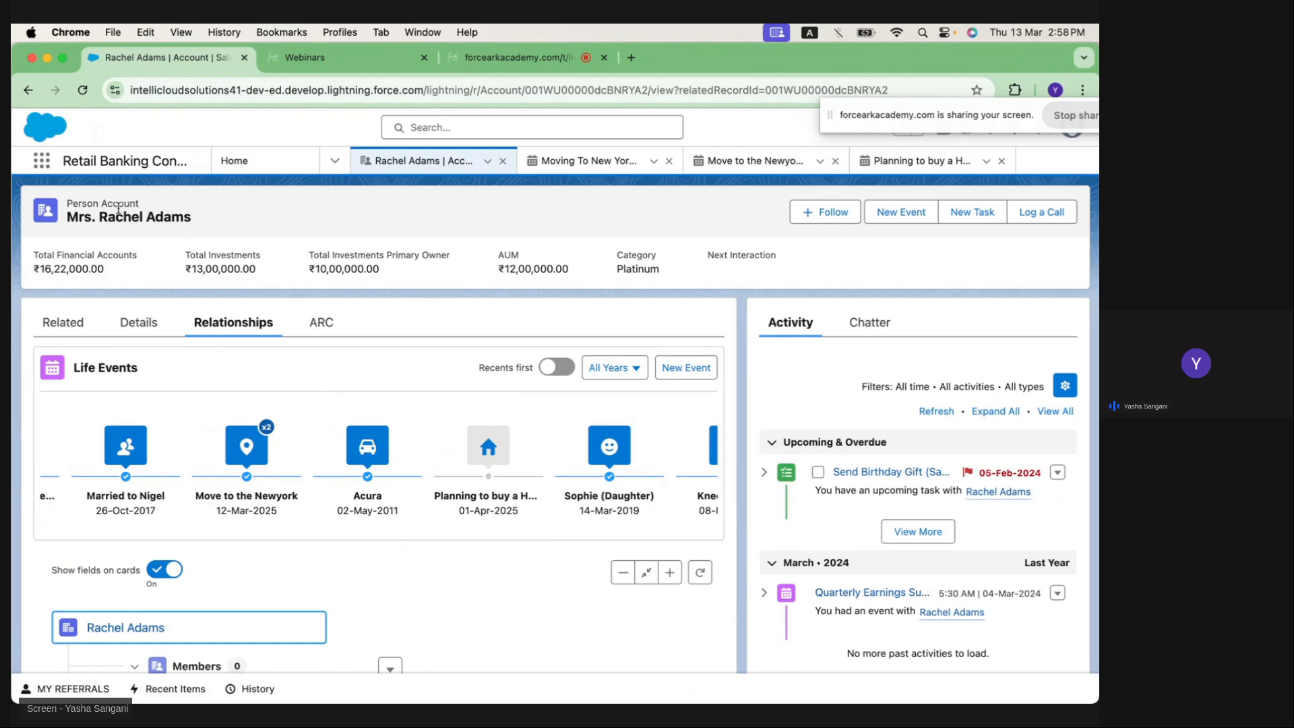
Open the Smith, Kohl and Company account in the Wealth Management app and look through its Business Milestones timeline
{"action": "left_click", "coordinate": [42, 163]}
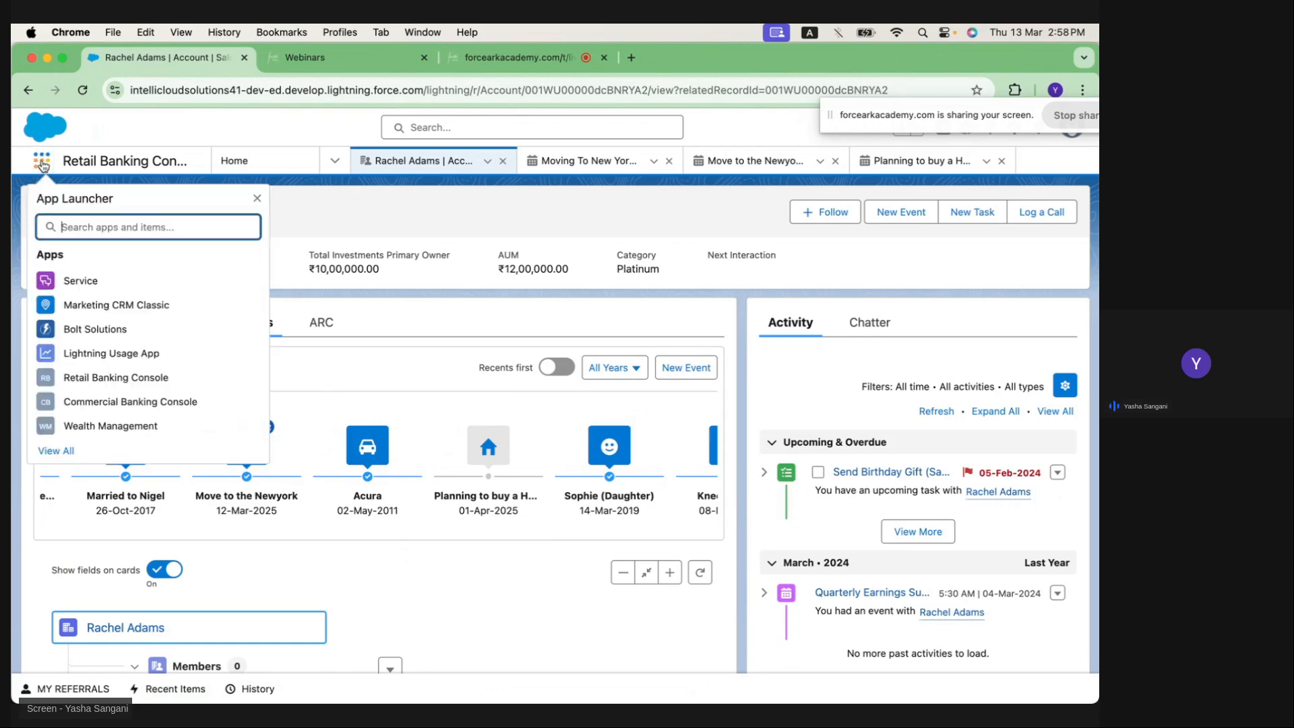
{"action": "left_click", "coordinate": [113, 431]}
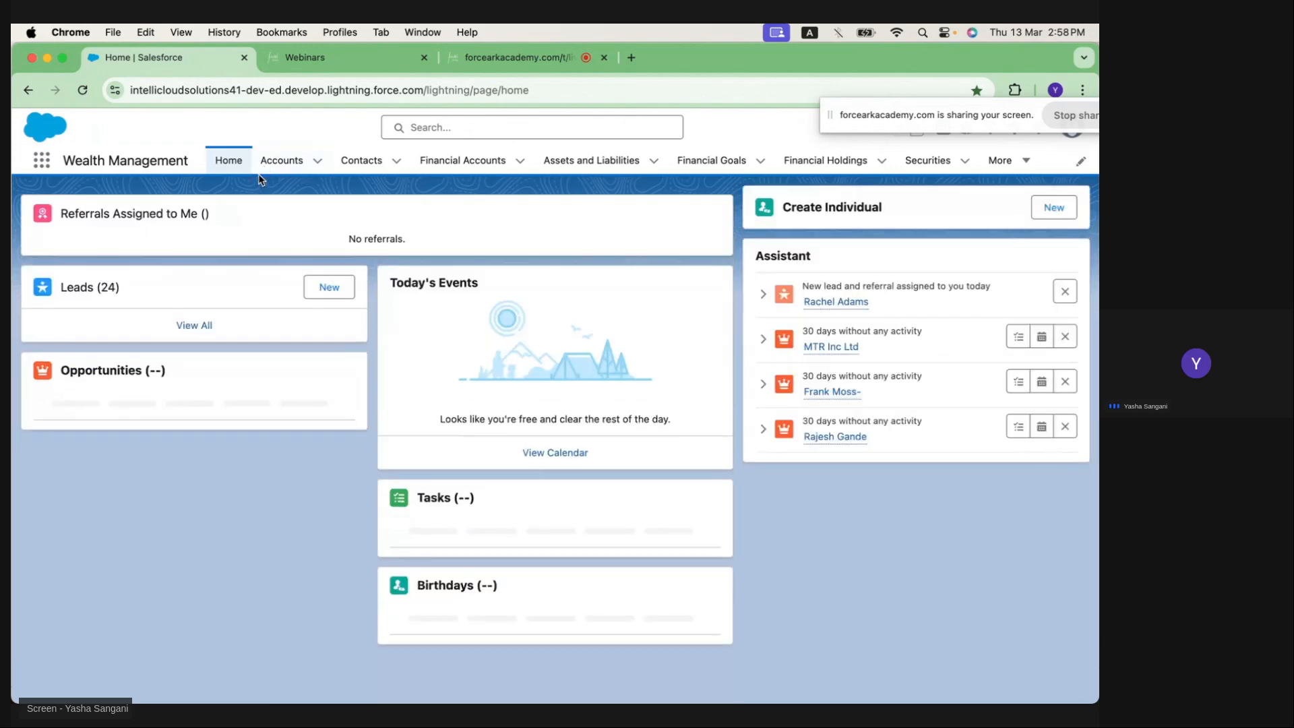
{"action": "left_click", "coordinate": [288, 165]}
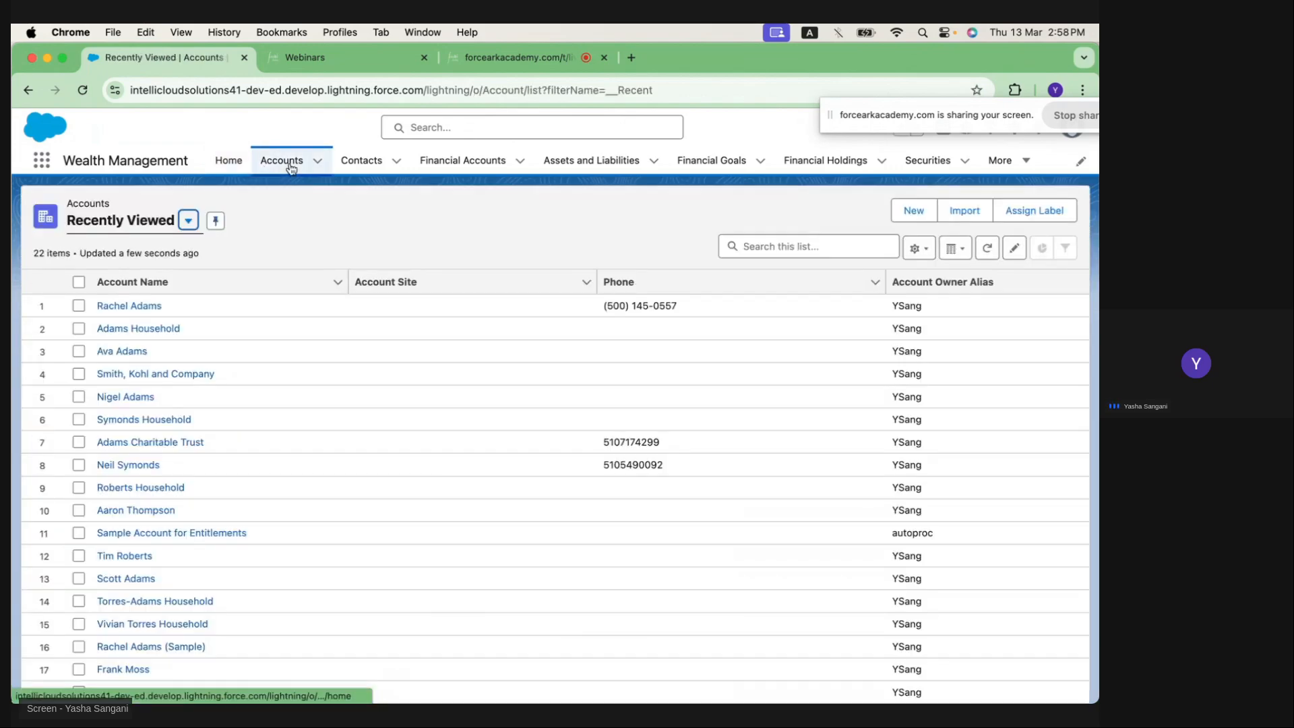
{"action": "left_click", "coordinate": [152, 376]}
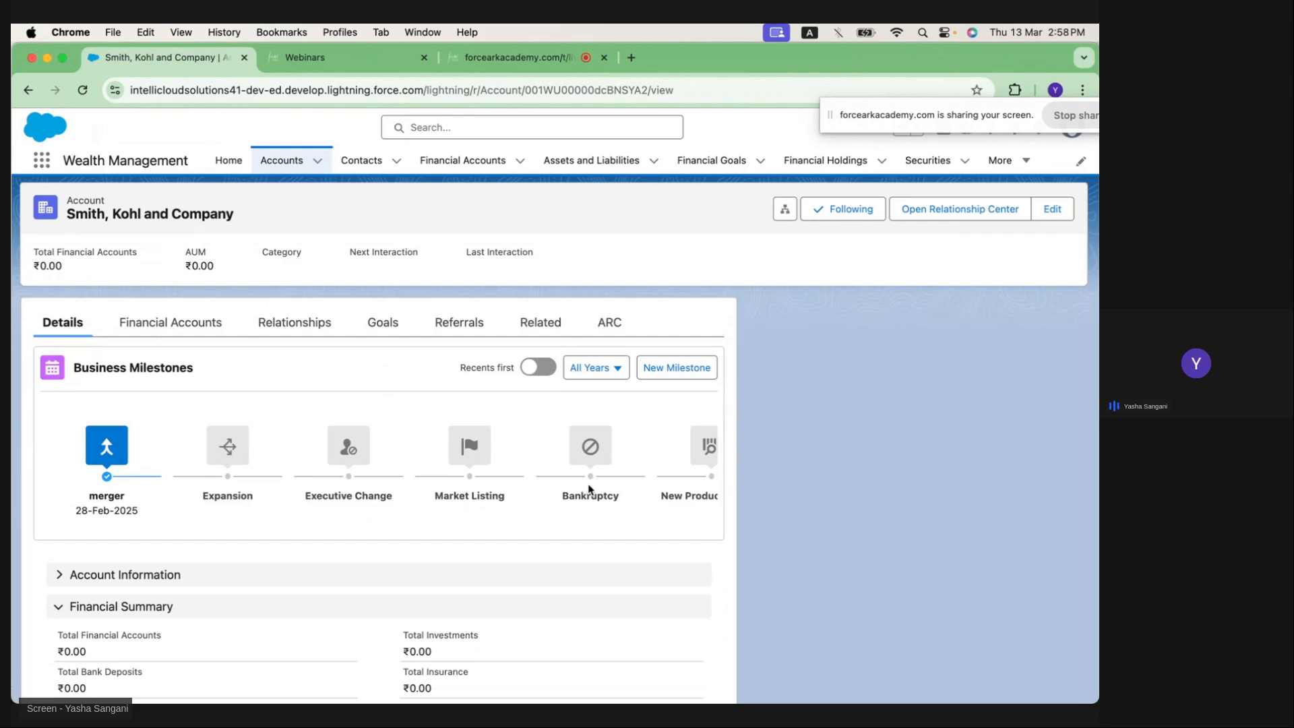
{"action": "scroll", "coordinate": [590, 491], "scroll_direction": "right", "scroll_amount": 5}
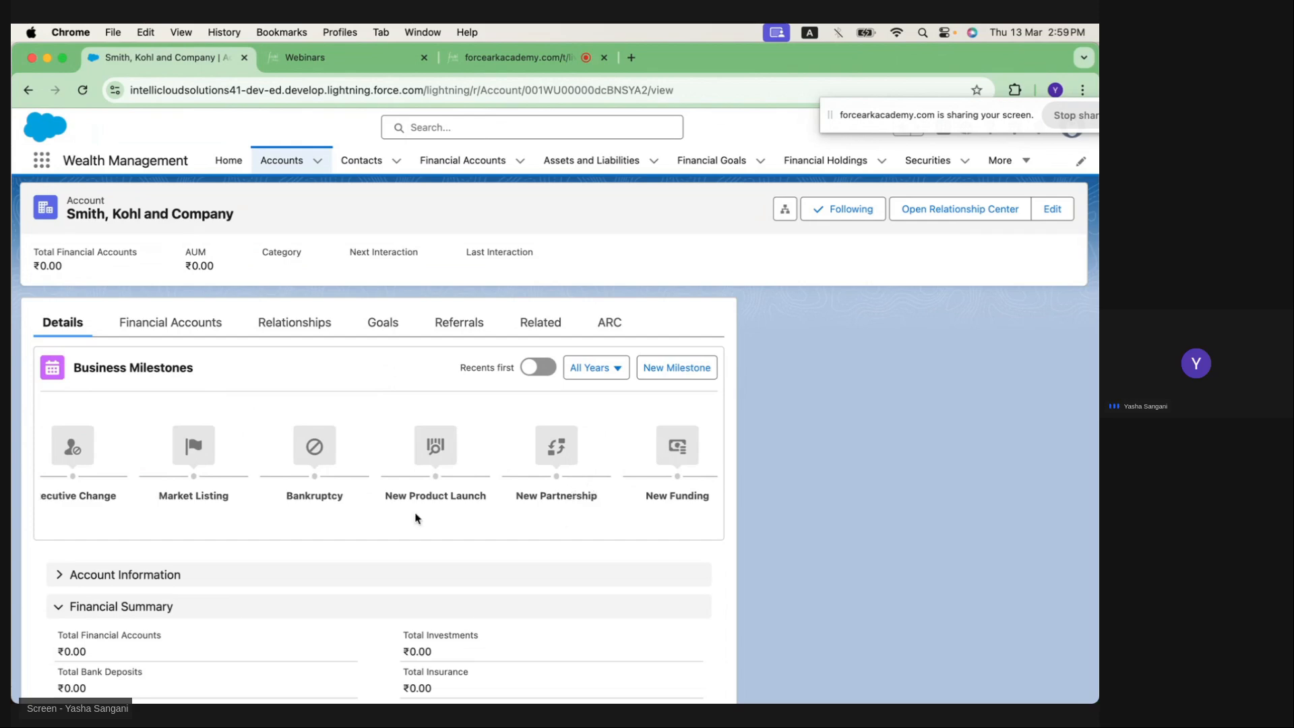
{"action": "scroll", "coordinate": [415, 517], "scroll_direction": "left", "scroll_amount": 5}
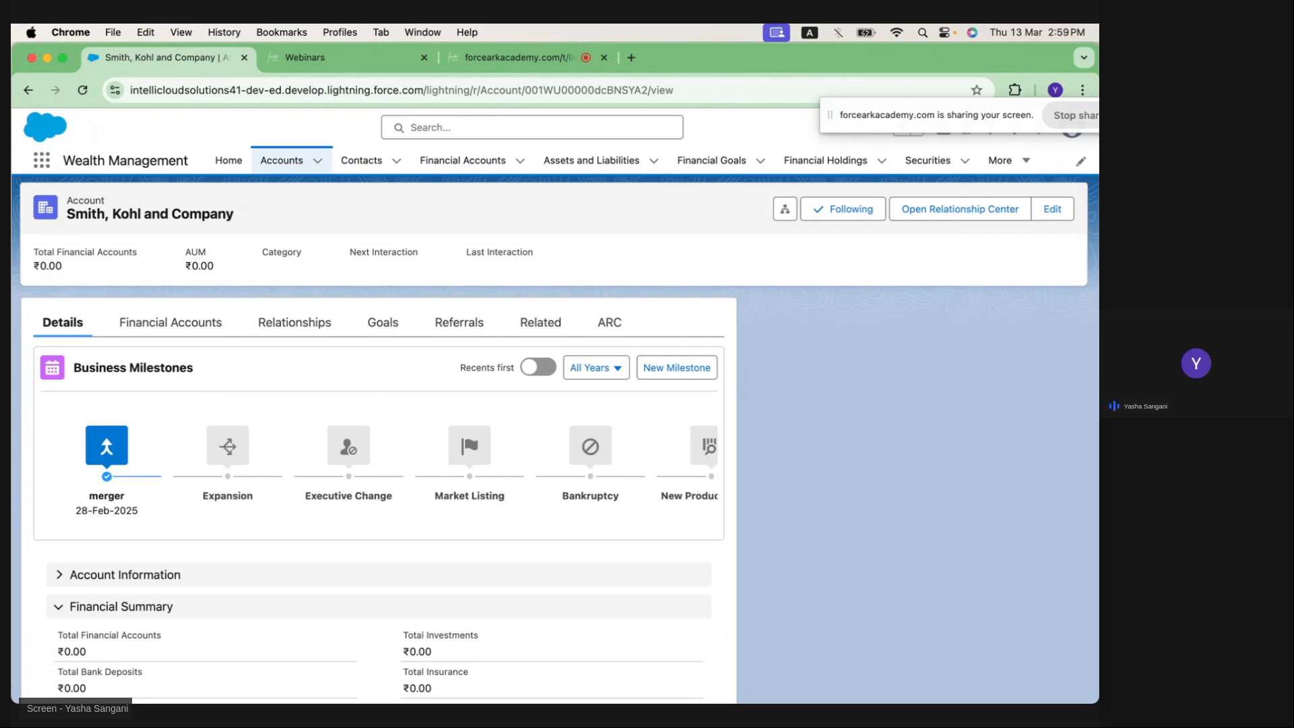
Switch to PowerPoint and present the FSC Module 2 deck from slide 12, Leads and referrals
{"action": "mouse_move", "coordinate": [452, 674]}
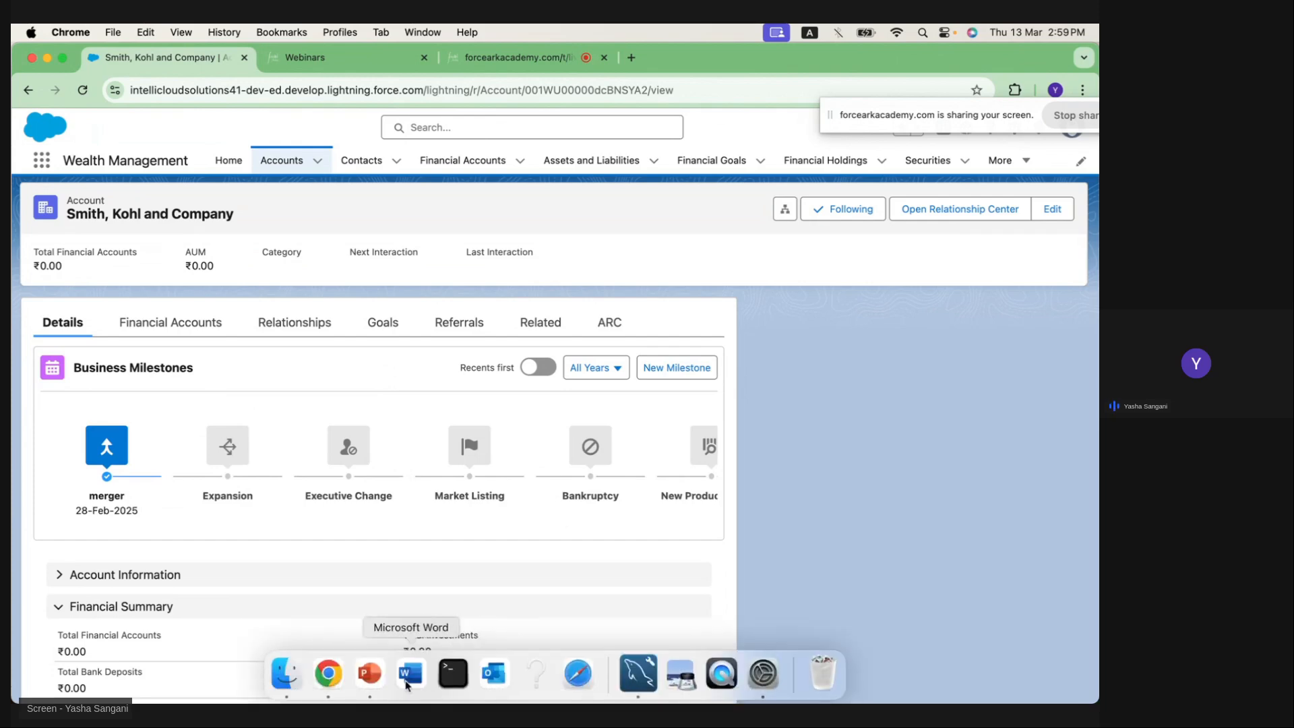
{"action": "left_click", "coordinate": [369, 672]}
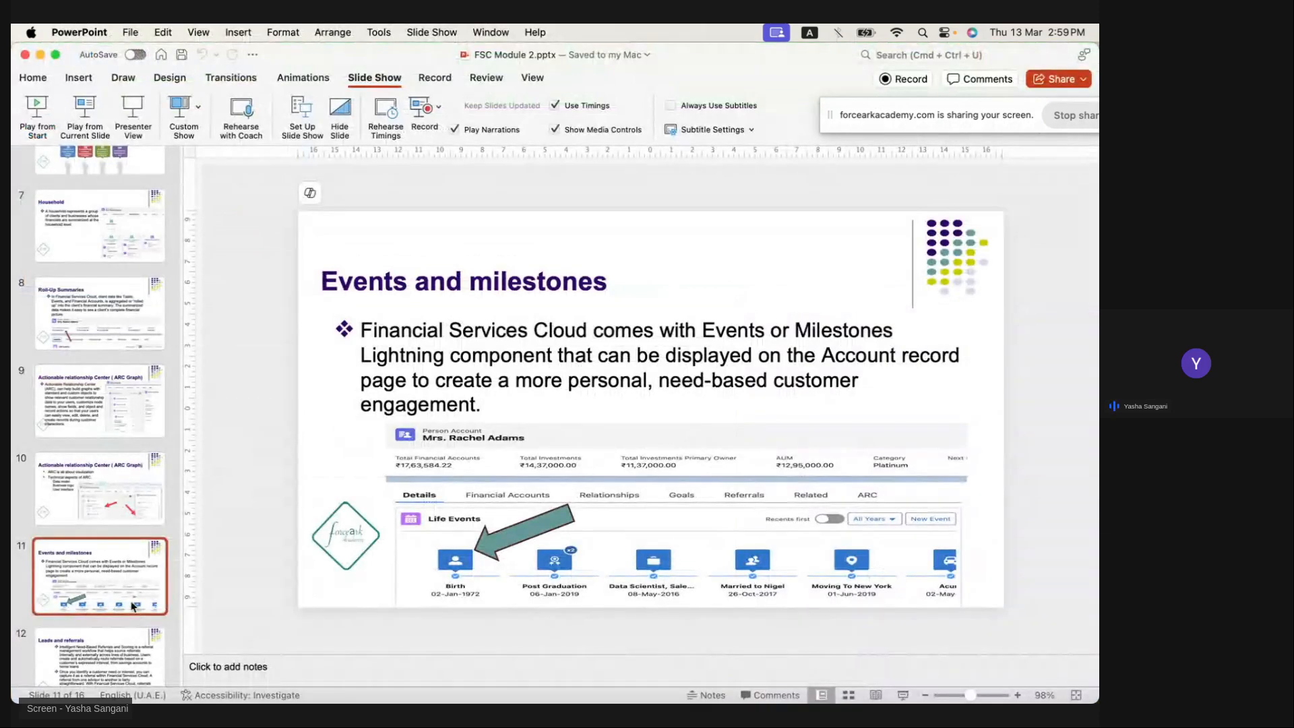
{"action": "scroll", "coordinate": [132, 606], "scroll_direction": "down", "scroll_amount": 3}
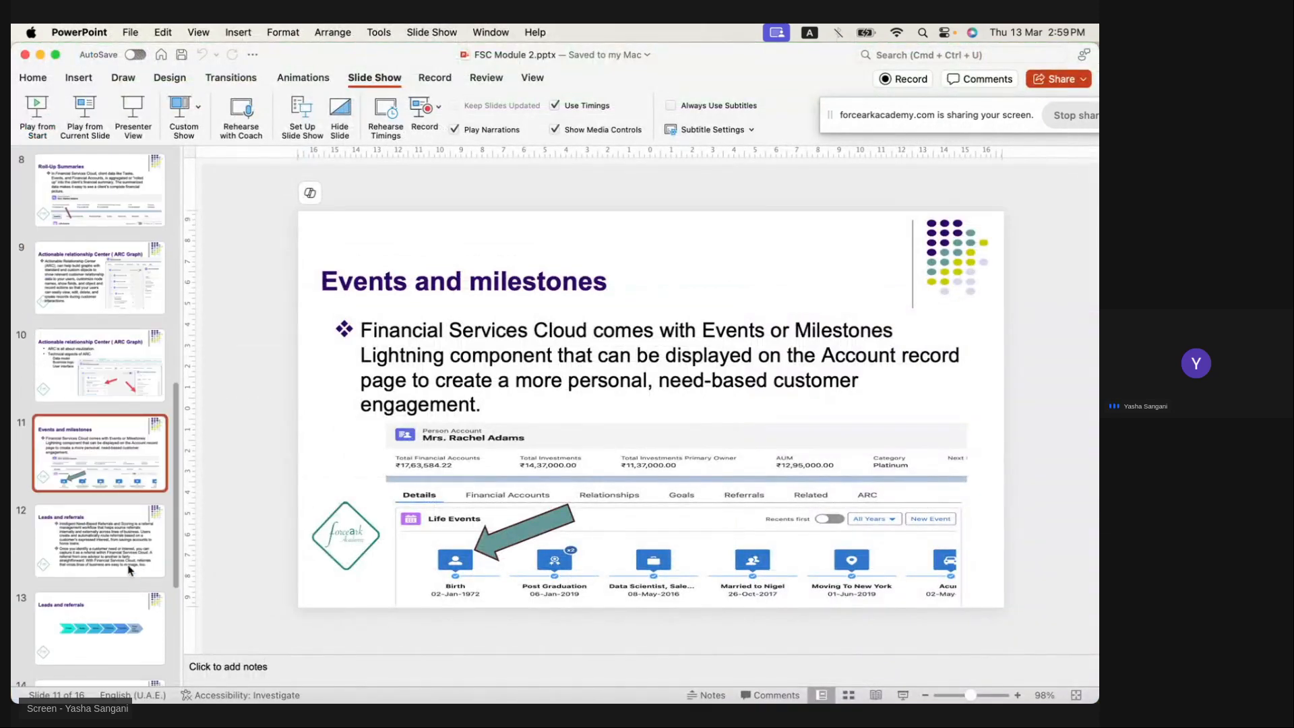
{"action": "left_click", "coordinate": [124, 556]}
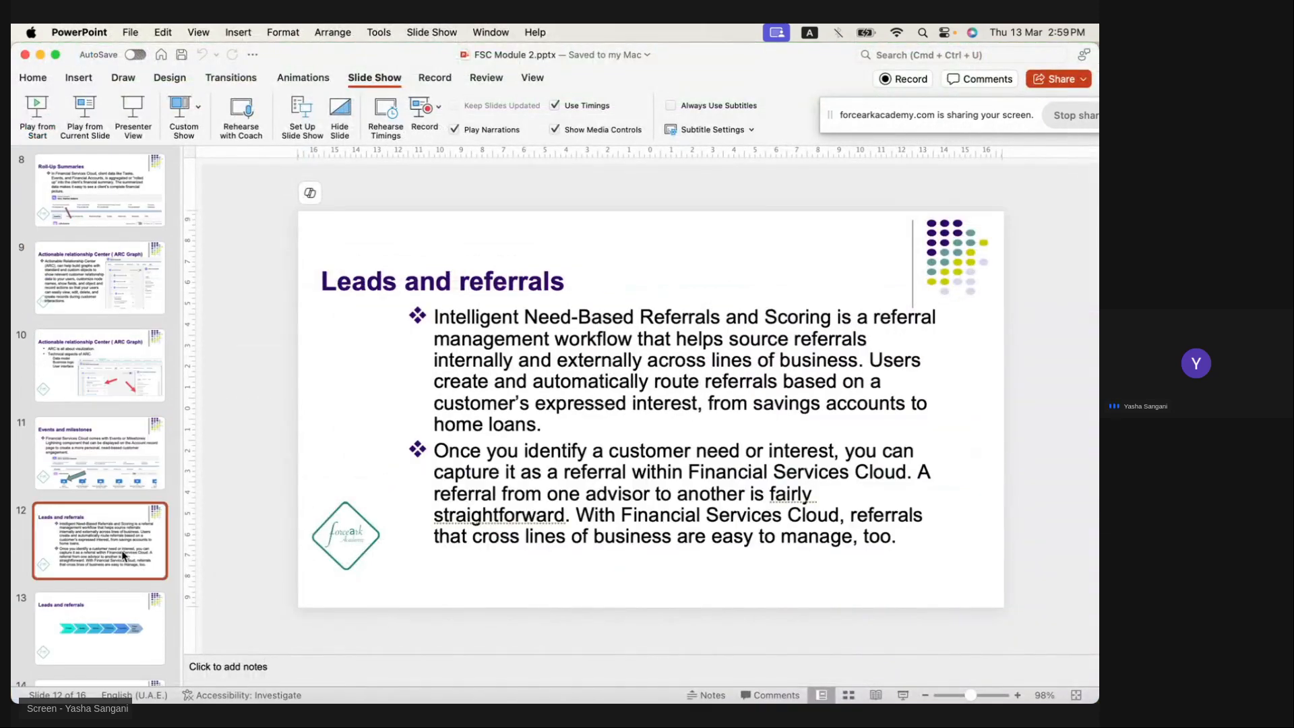
{"action": "left_click", "coordinate": [85, 135]}
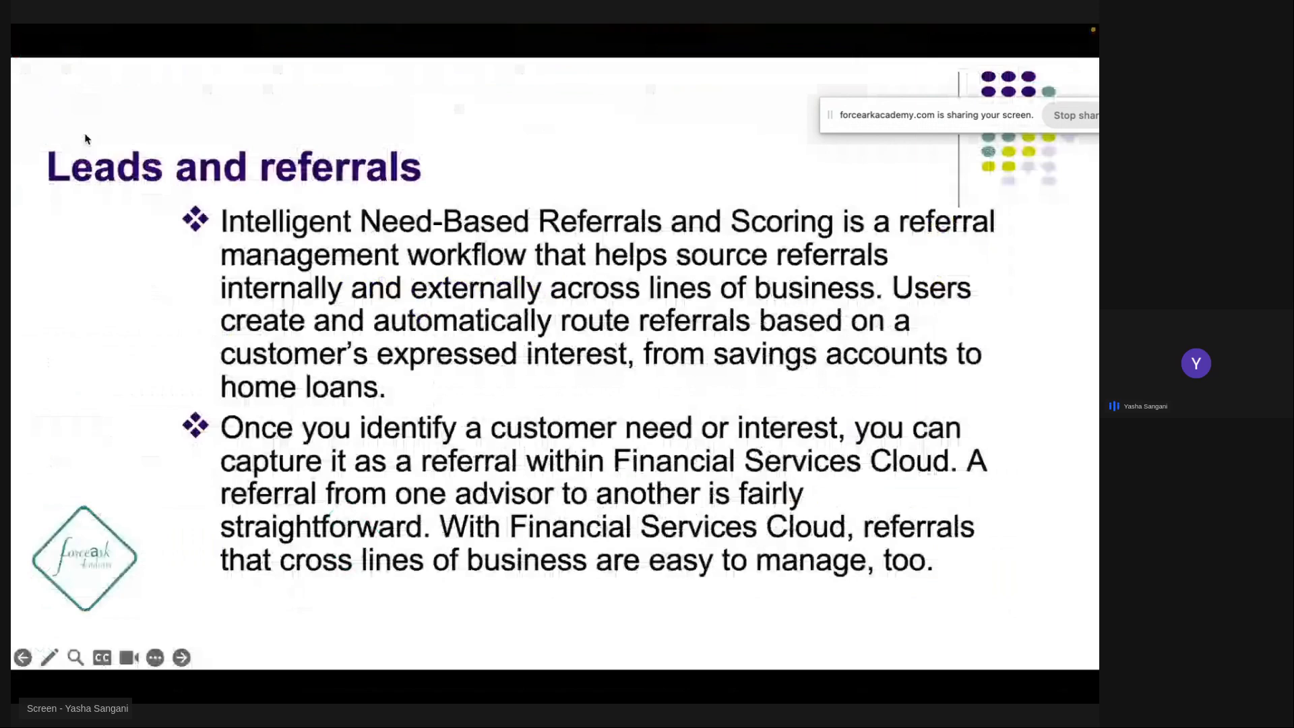
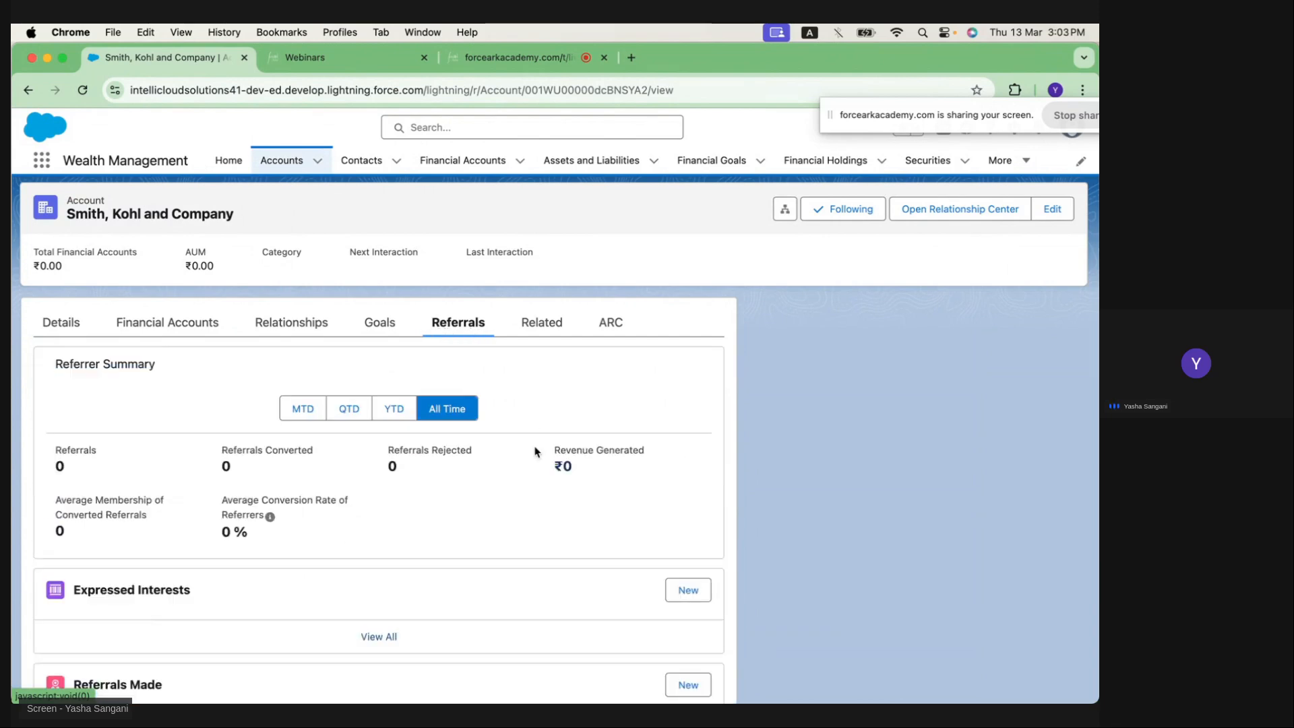
Examine the Referrer Summary metrics in the account's referrals view, including total, converted and rejected referrals
{"action": "scroll", "coordinate": [536, 450], "scroll_direction": "down", "scroll_amount": 3}
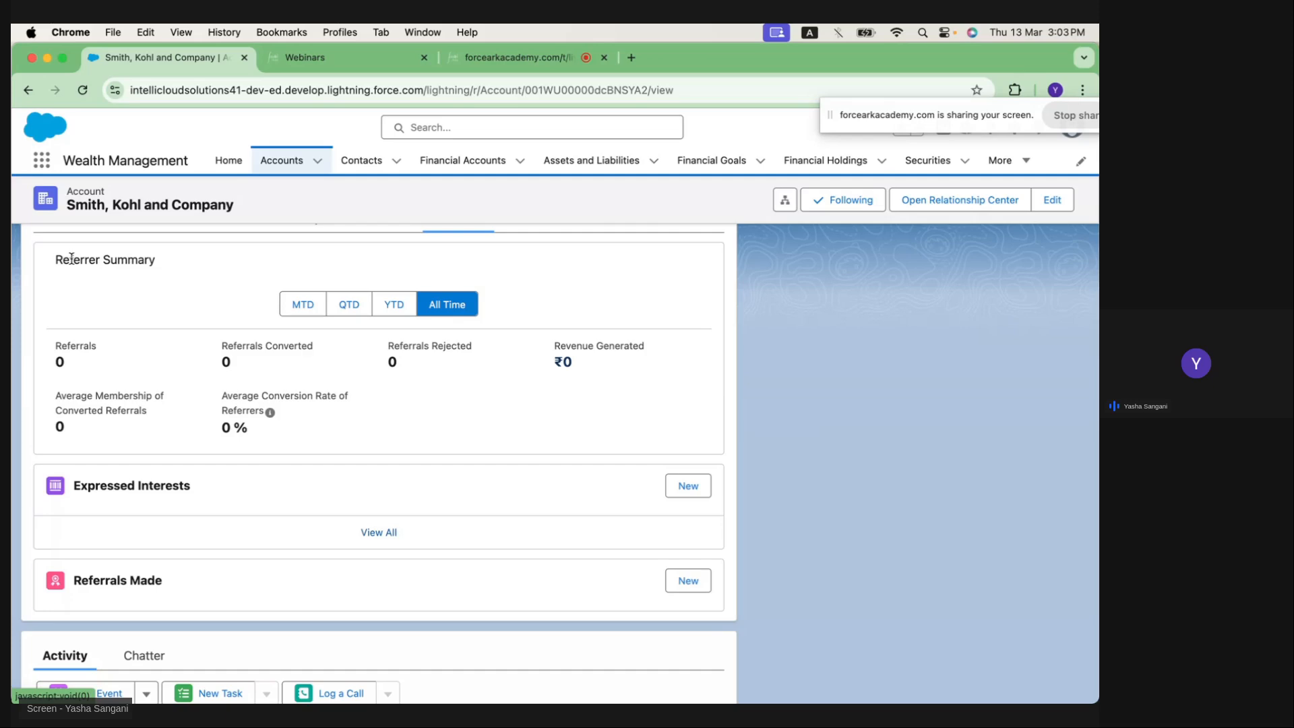
{"action": "left_click_drag", "start_coordinate": [54, 260], "coordinate": [165, 266]}
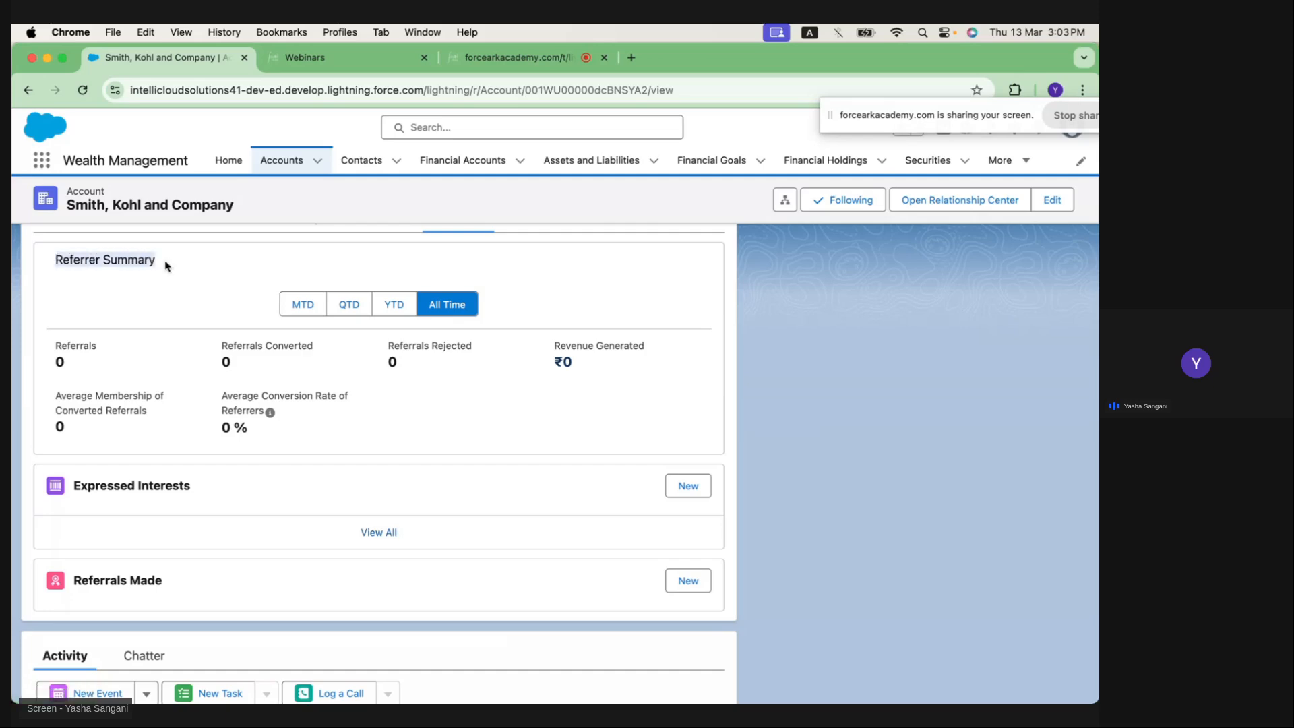
{"action": "left_click", "coordinate": [58, 342]}
{"action": "left_click_drag", "start_coordinate": [58, 341], "coordinate": [108, 367]}
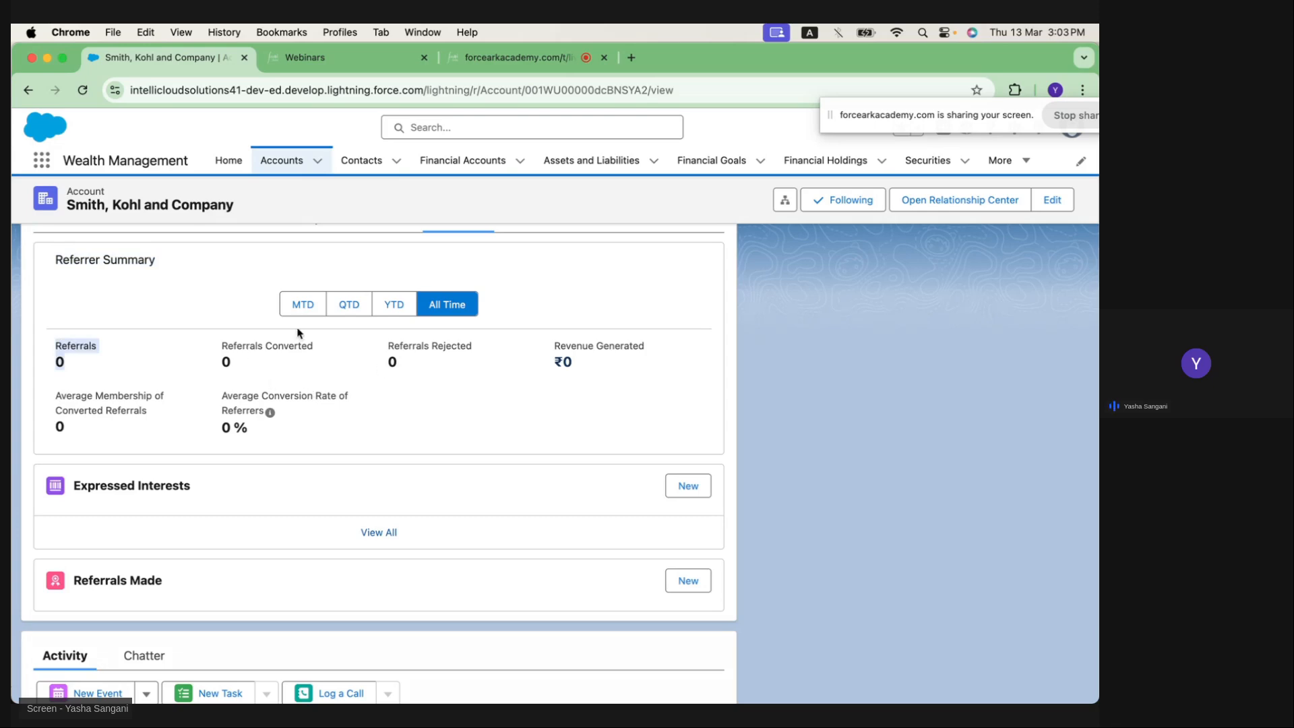
{"action": "left_click", "coordinate": [296, 348]}
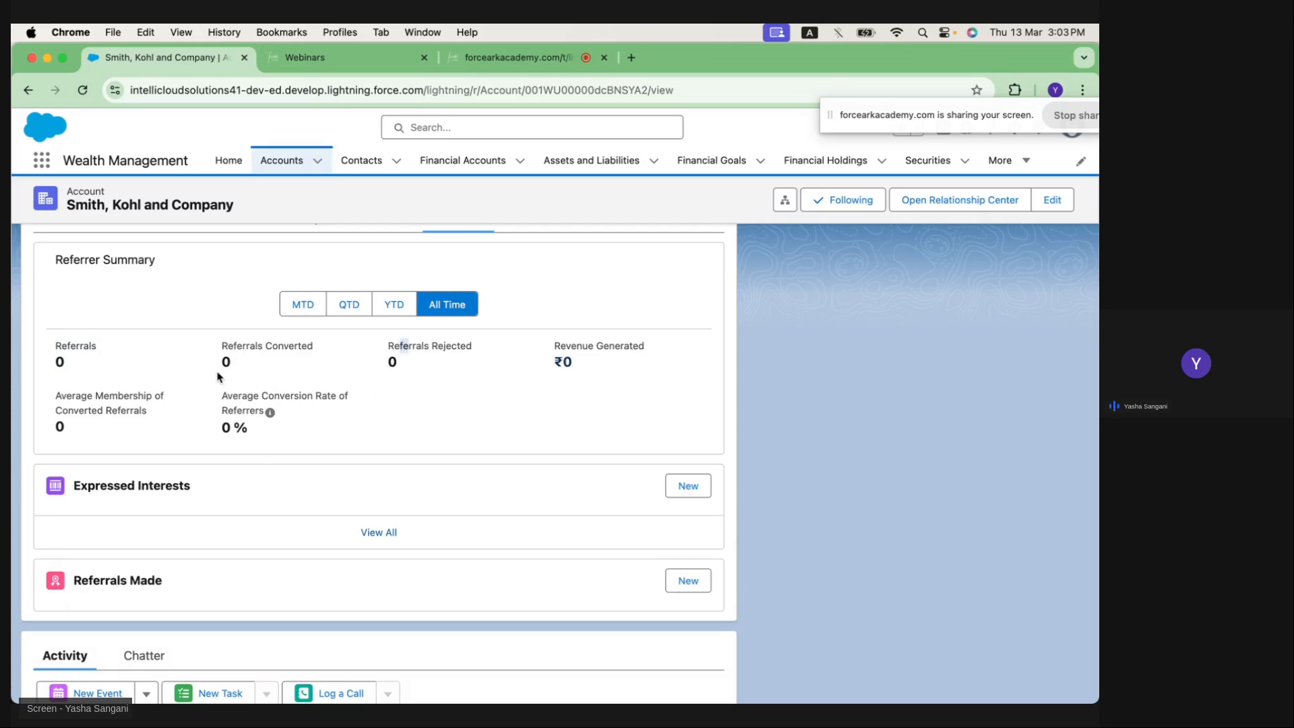
View the Referrer Summary for the MTD, QTD and YTD periods, ending on All Time
{"action": "left_click", "coordinate": [302, 304]}
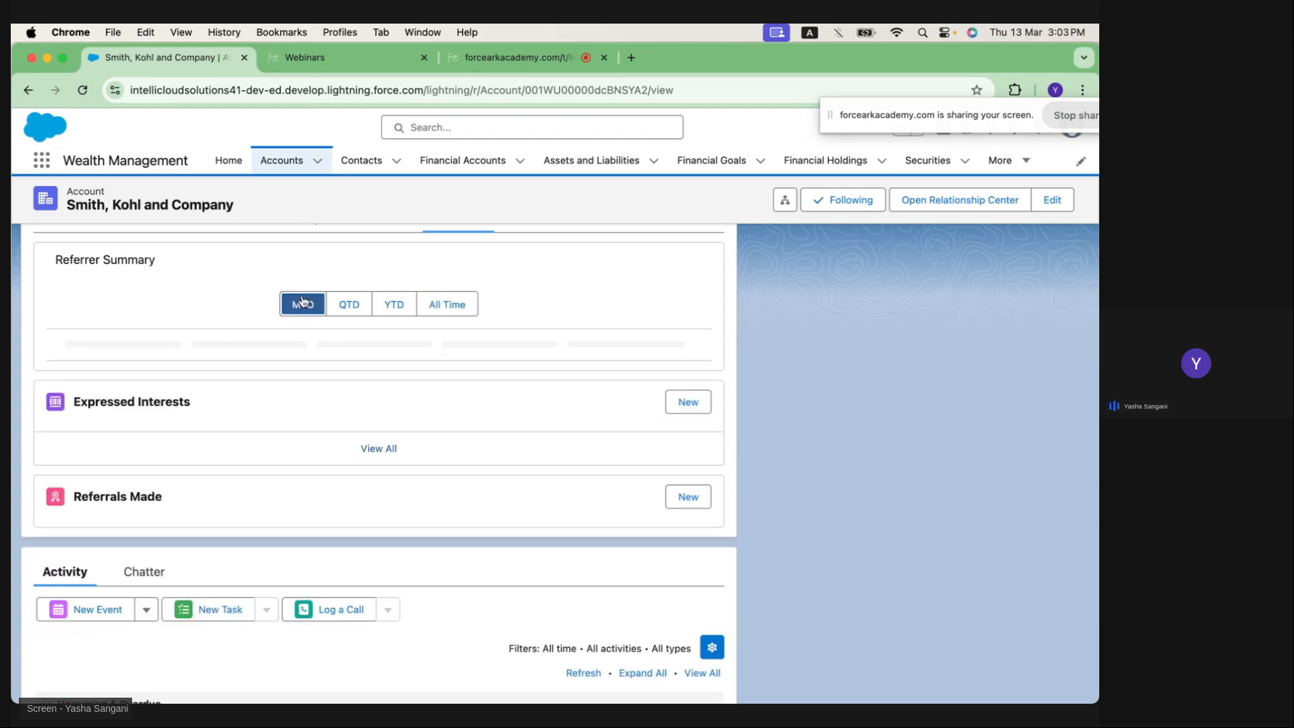
{"action": "left_click", "coordinate": [348, 303]}
{"action": "left_click", "coordinate": [398, 309]}
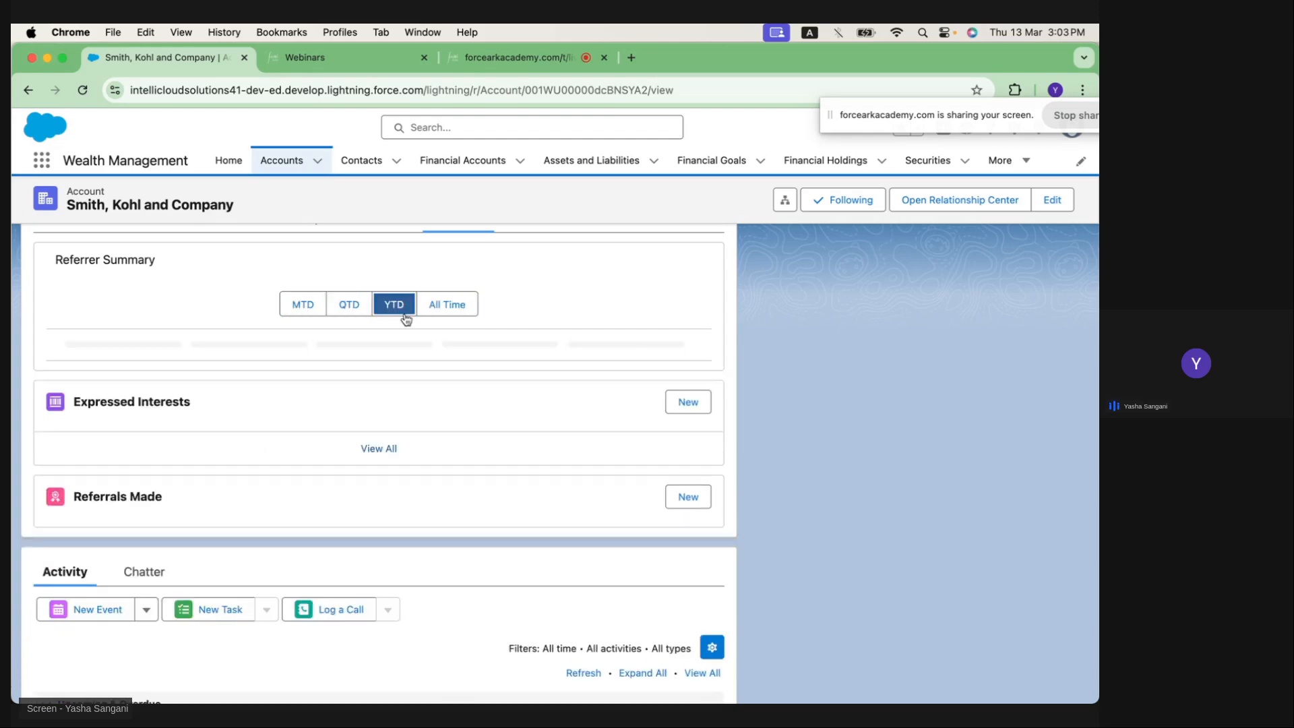
{"action": "left_click", "coordinate": [451, 313]}
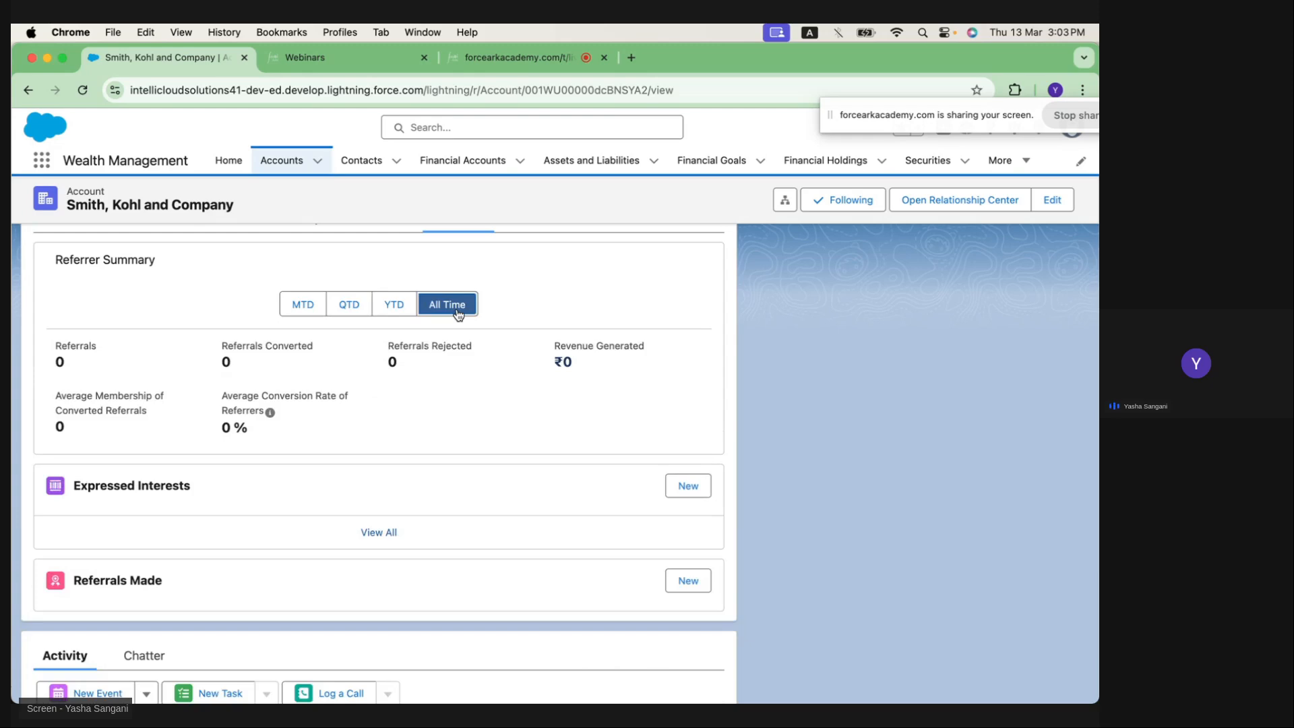
Start a new business referral under Expressed Interests with salutation Mr. and enter the lead's first and last name
{"action": "scroll", "coordinate": [480, 438], "scroll_direction": "down", "scroll_amount": 3}
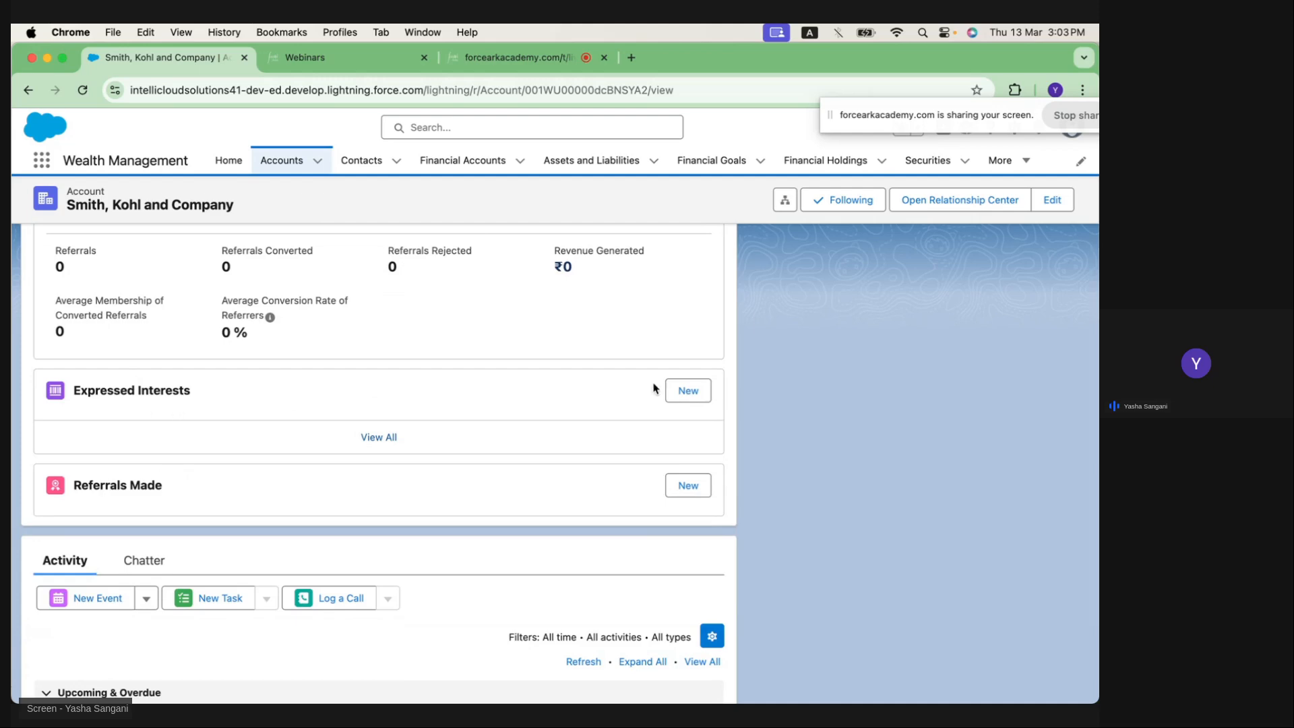
{"action": "left_click", "coordinate": [691, 395]}
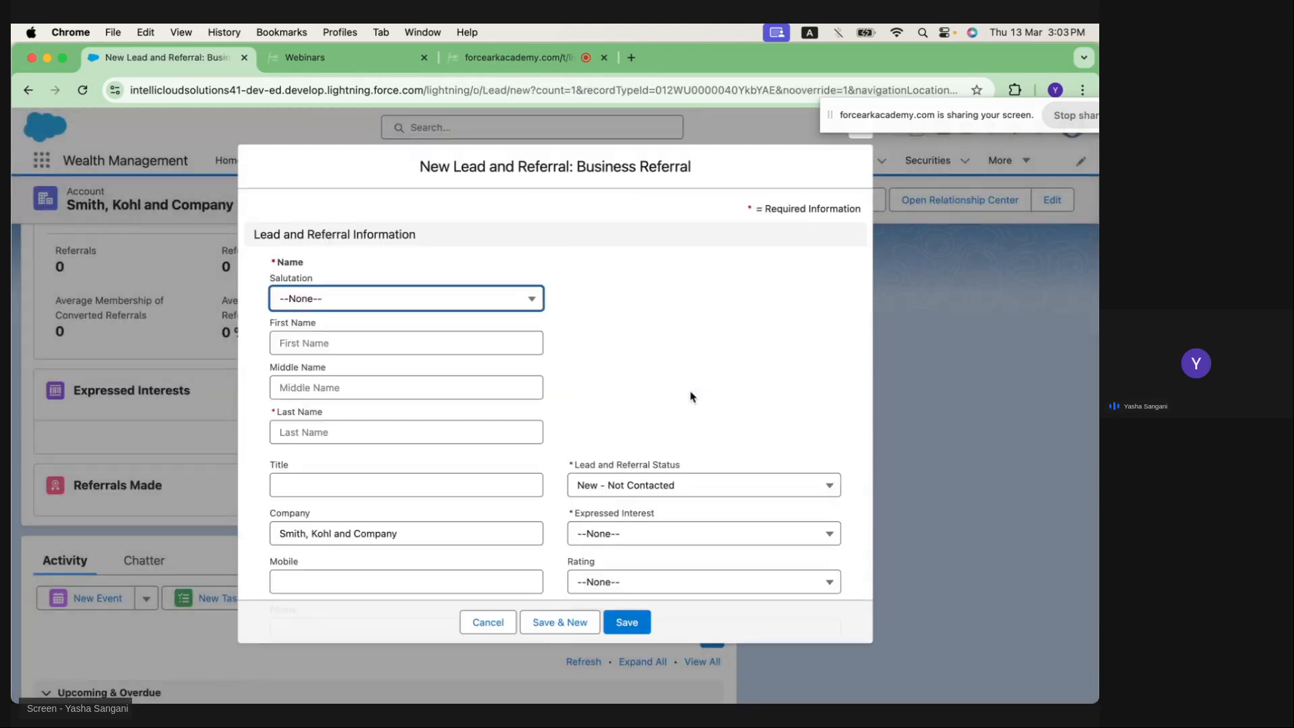
{"action": "left_click", "coordinate": [526, 304]}
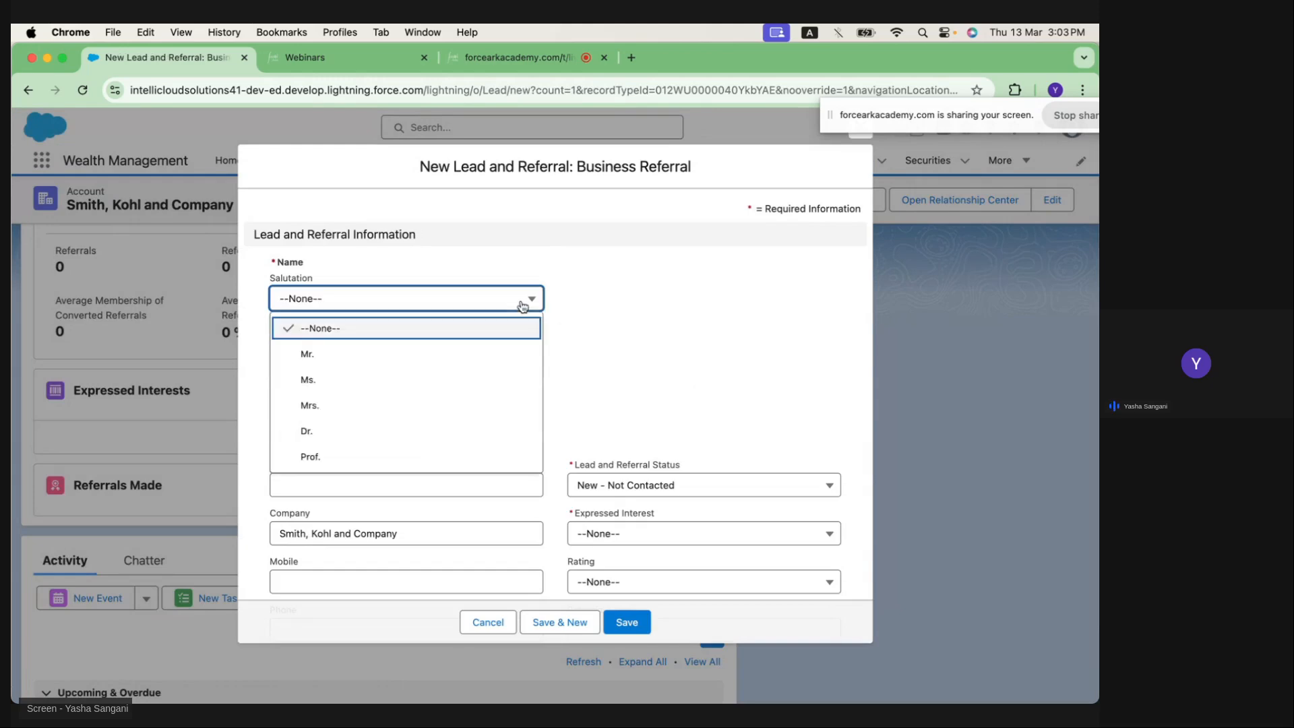
{"action": "left_click", "coordinate": [397, 354]}
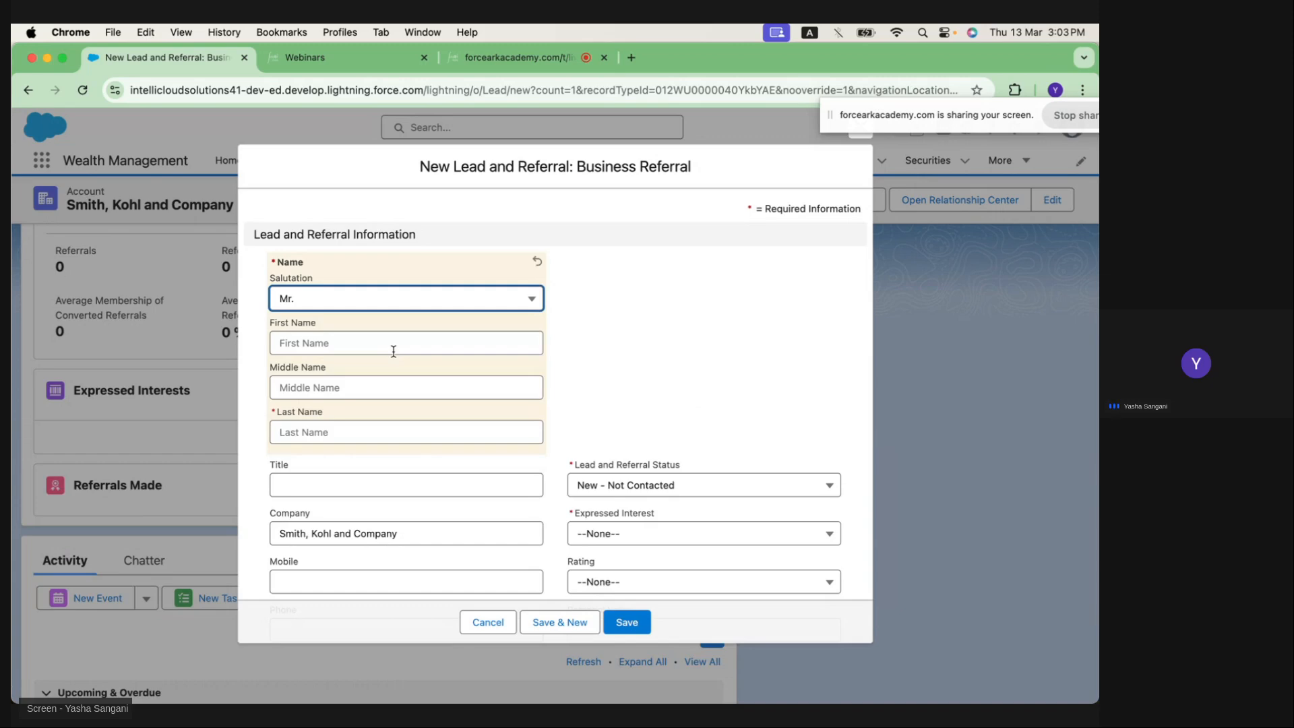
{"action": "left_click", "coordinate": [394, 343]}
{"action": "type", "text": "a"}
{"action": "key", "text": "BackSpace"}
{"action": "type", "text": "Rachel"}
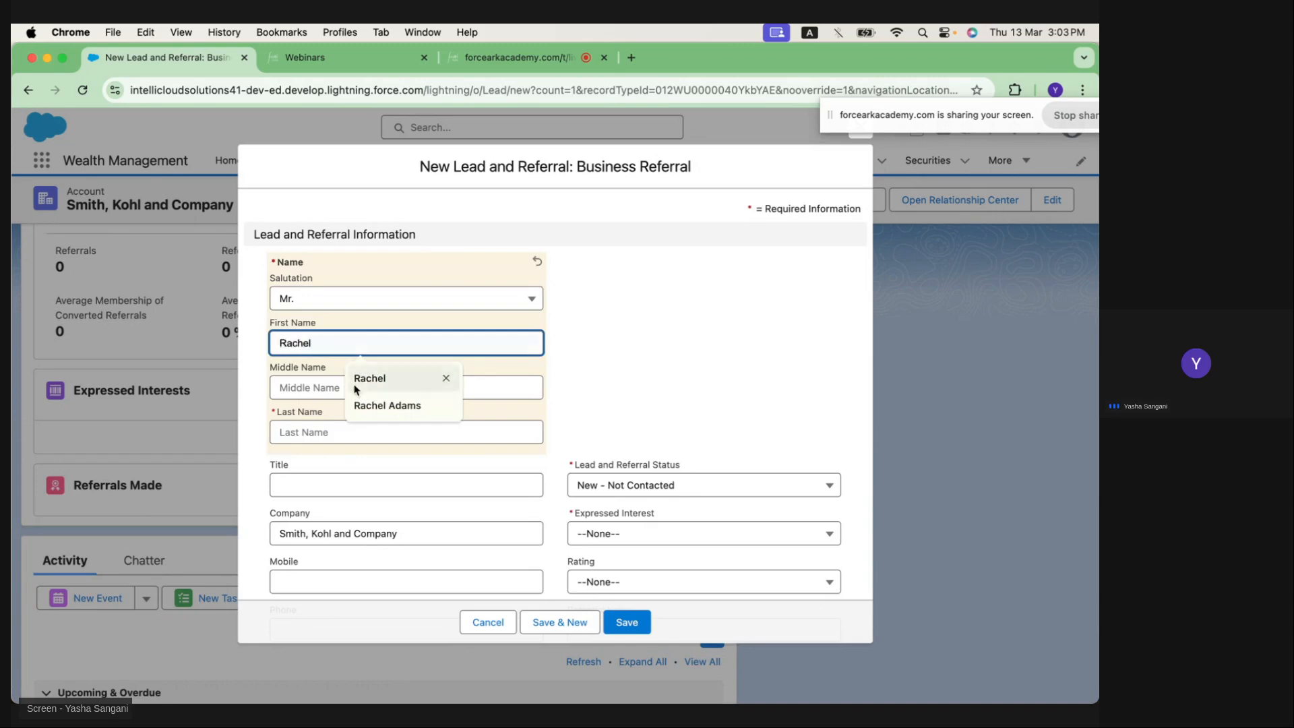
{"action": "left_click", "coordinate": [364, 379]}
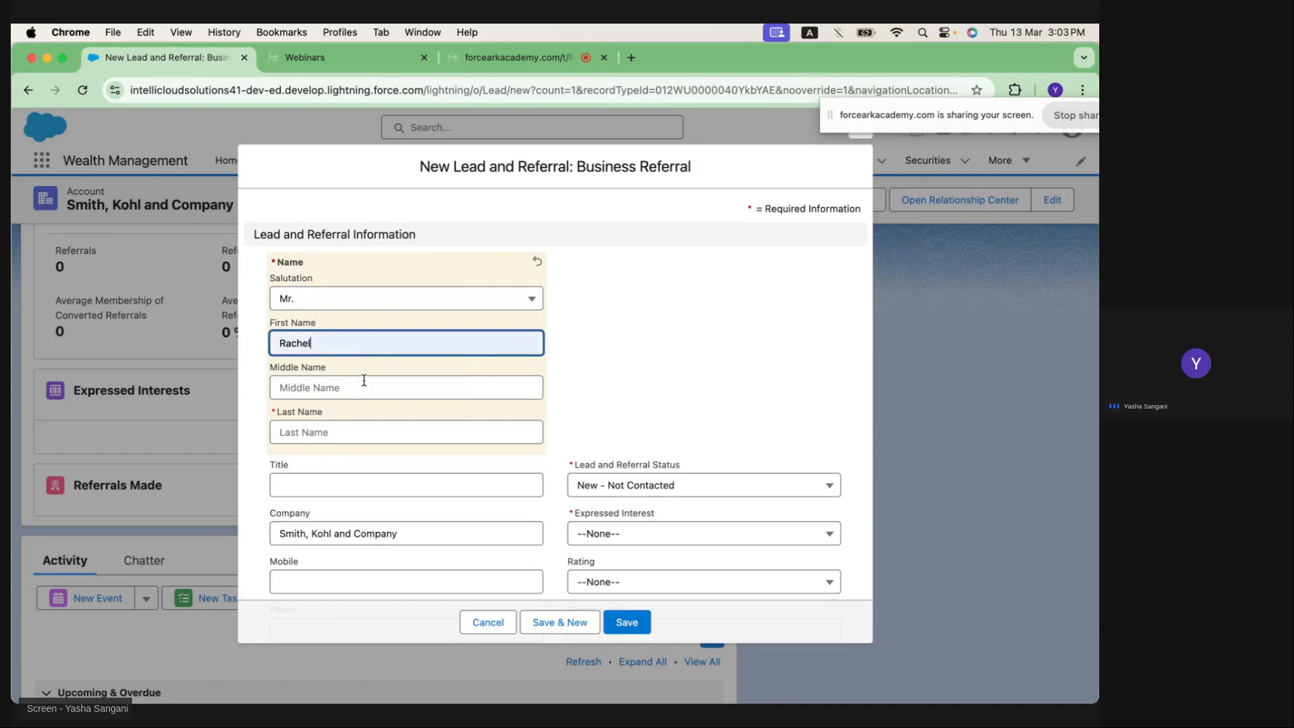
{"action": "key", "text": "Tab"}
{"action": "key", "text": "Tab"}
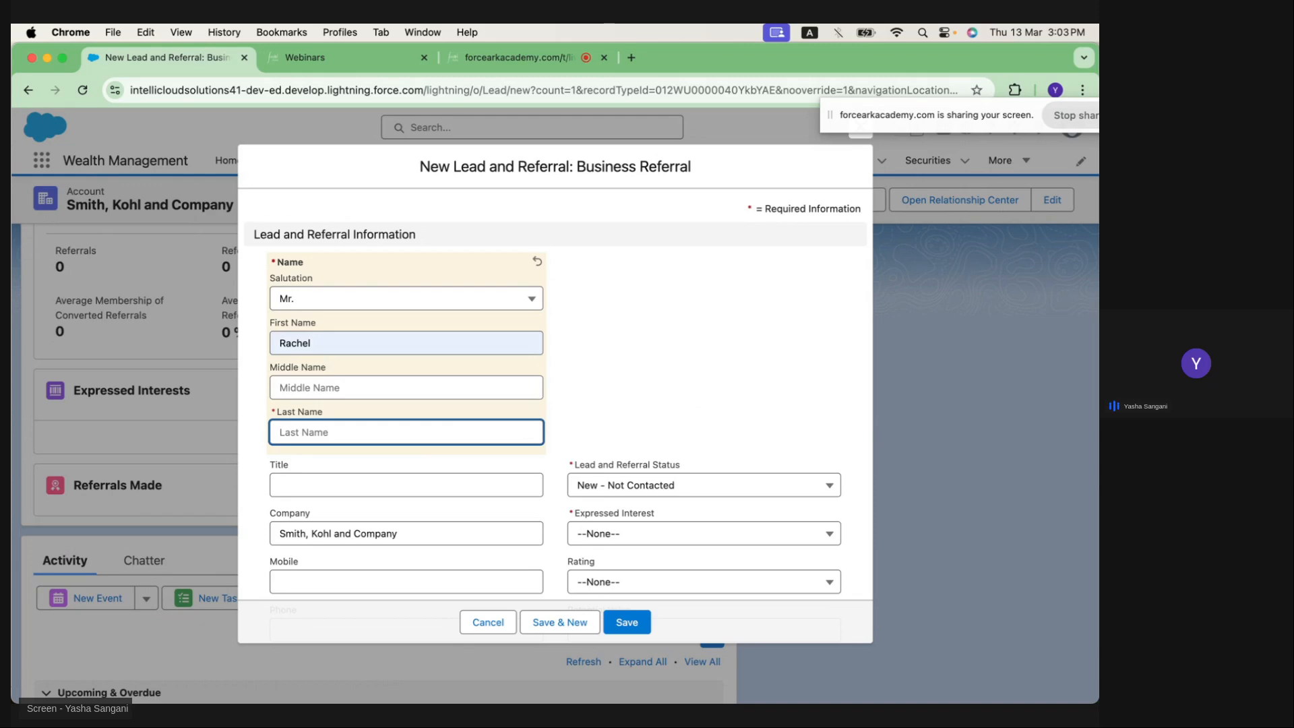
{"action": "type", "text": "Adam"}
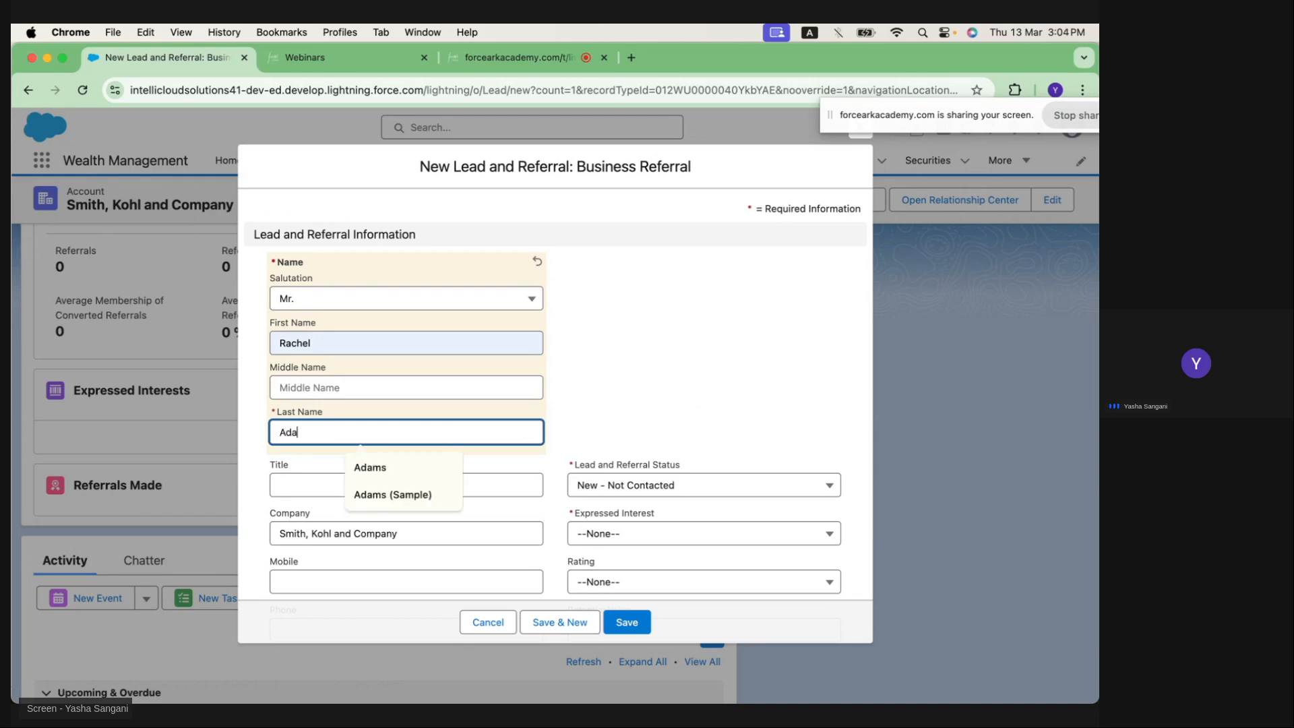
{"action": "key", "text": "Tab"}
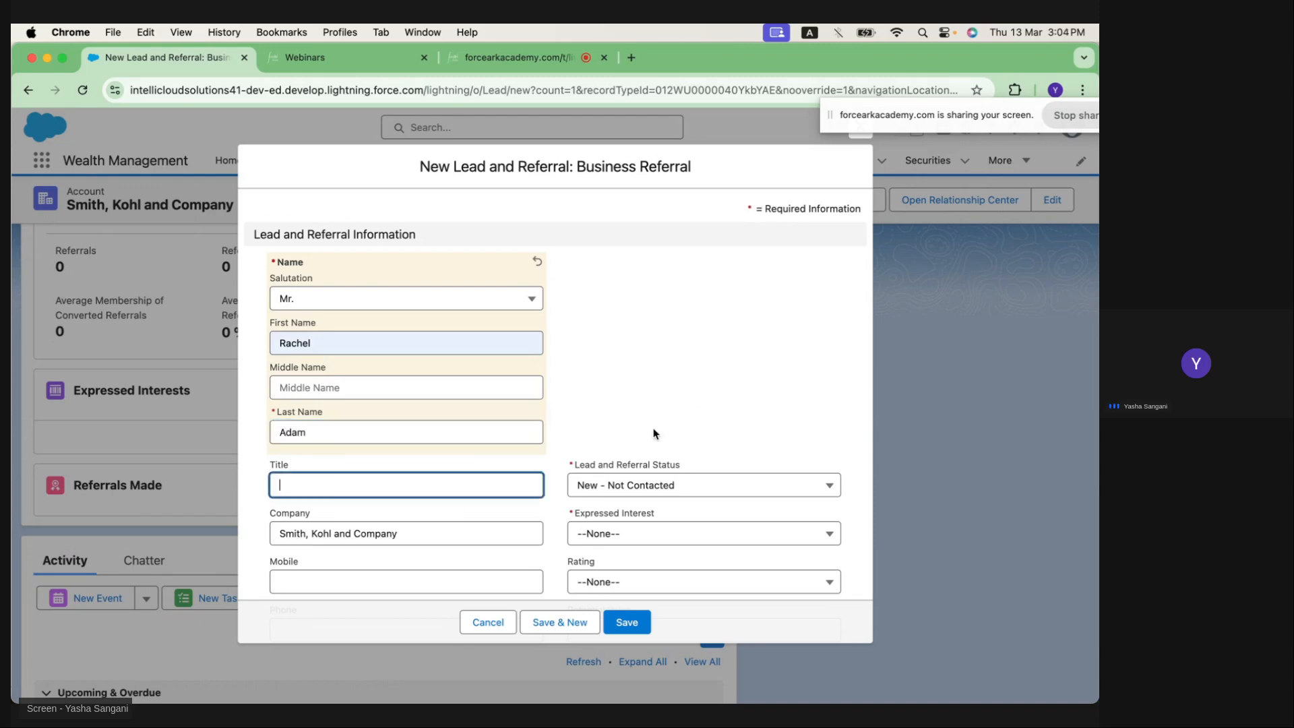
Choose New - Not Contacted as the Lead and Referral Status and review the referral form's remaining fields
{"action": "scroll", "coordinate": [657, 435], "scroll_direction": "down", "scroll_amount": 3}
{"action": "left_click", "coordinate": [643, 408]}
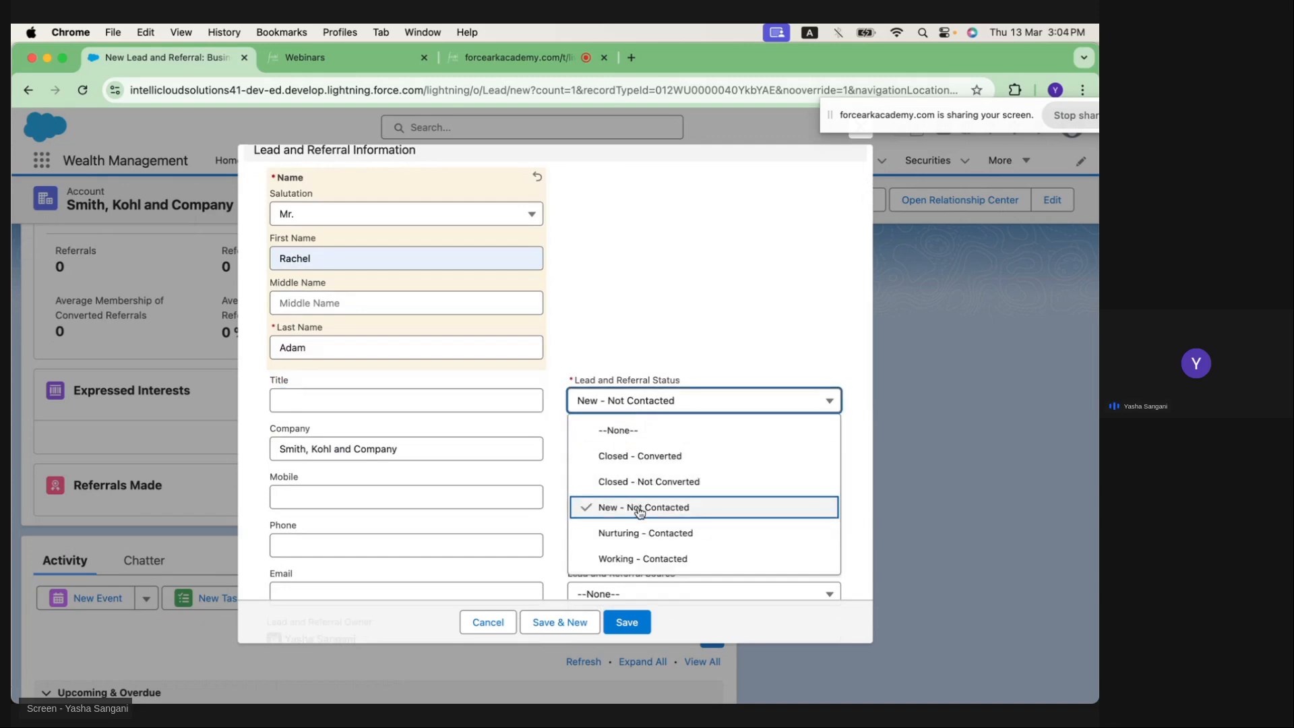
{"action": "left_click", "coordinate": [639, 510]}
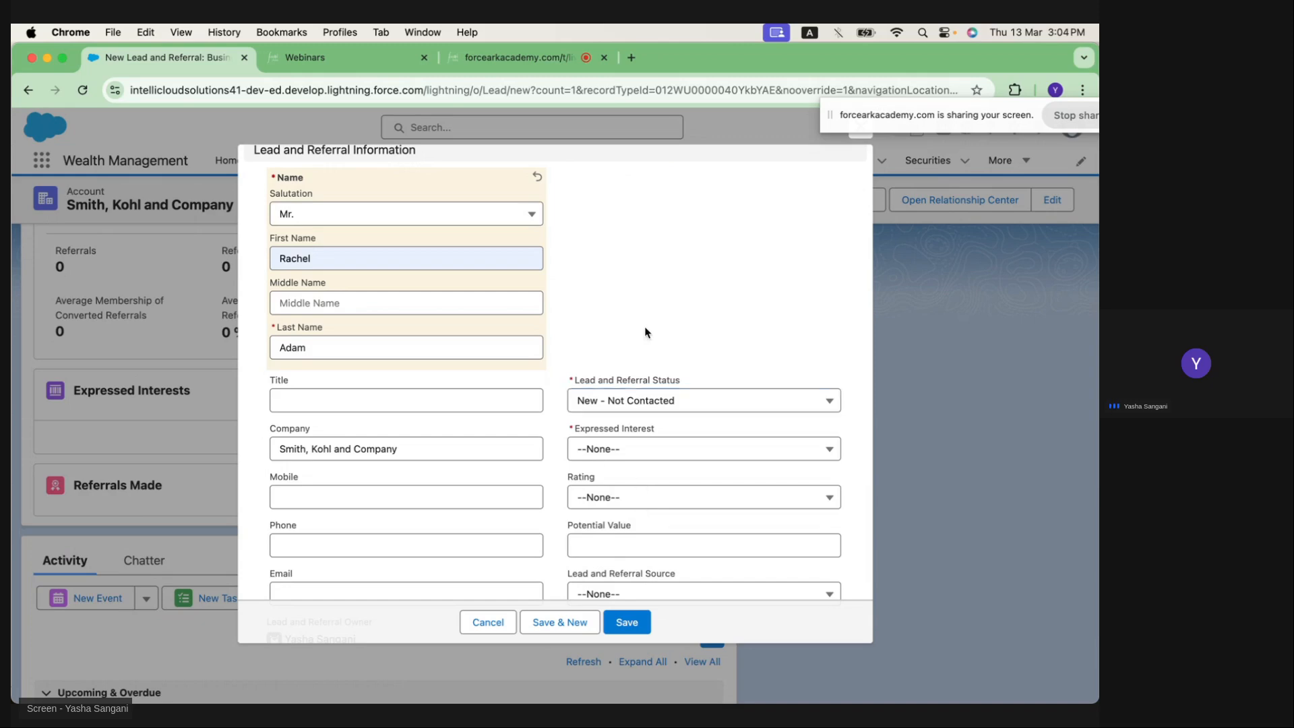
{"action": "scroll", "coordinate": [644, 326], "scroll_direction": "down", "scroll_amount": 5}
{"action": "scroll", "coordinate": [645, 325], "scroll_direction": "down", "scroll_amount": 3}
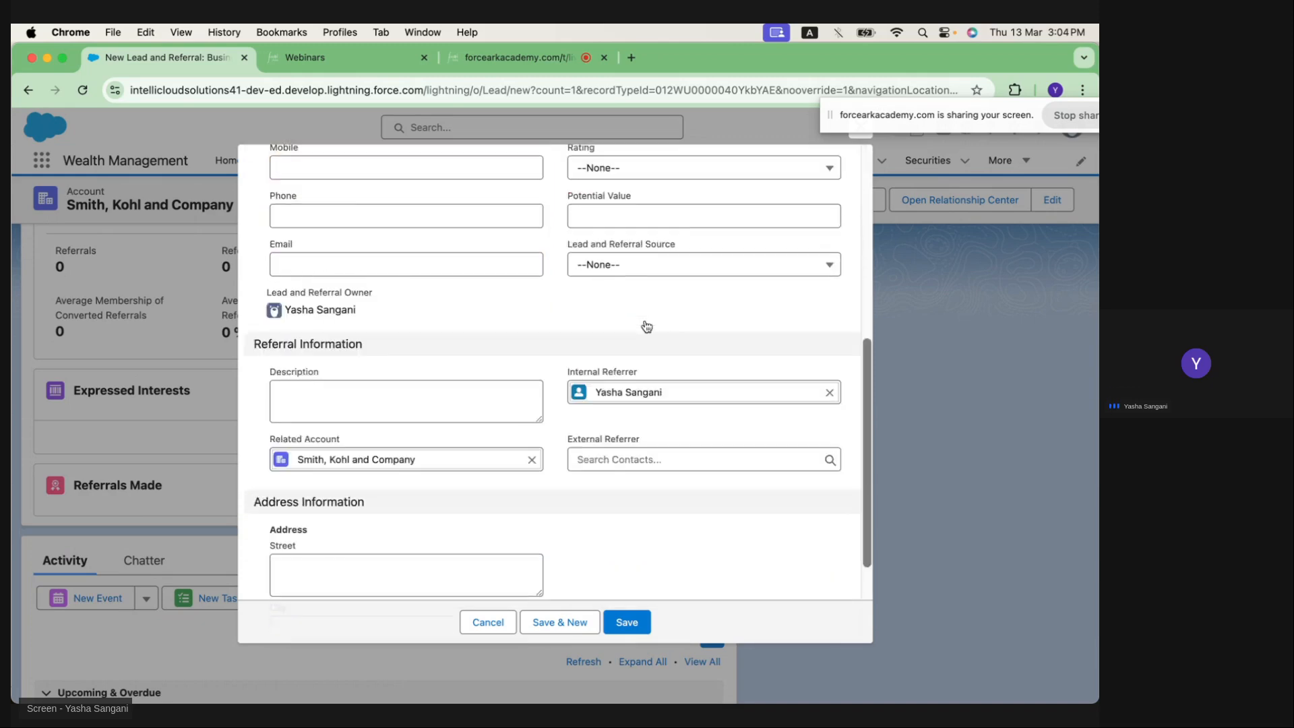
{"action": "scroll", "coordinate": [645, 325], "scroll_direction": "up", "scroll_amount": 4}
{"action": "scroll", "coordinate": [645, 325], "scroll_direction": "up", "scroll_amount": 1}
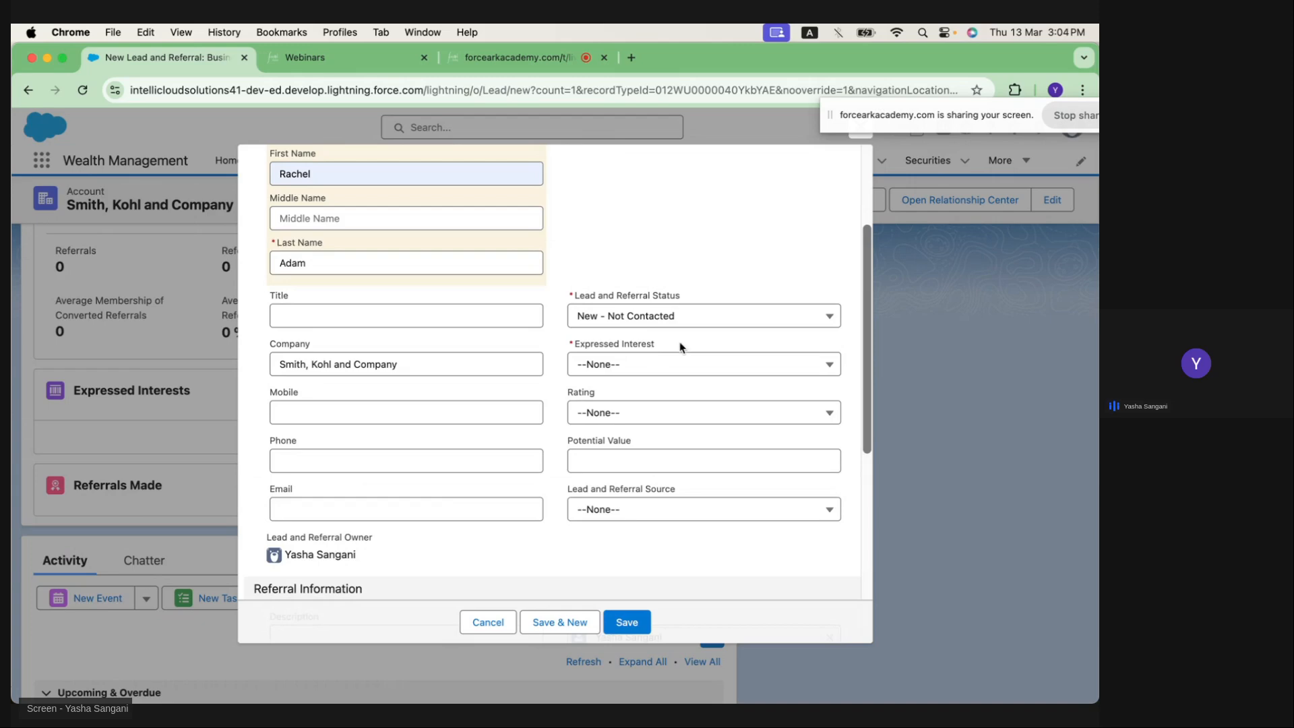
Set the referral's Expressed Interest to Mortgage and save the new lead and referral
{"action": "left_click", "coordinate": [684, 366]}
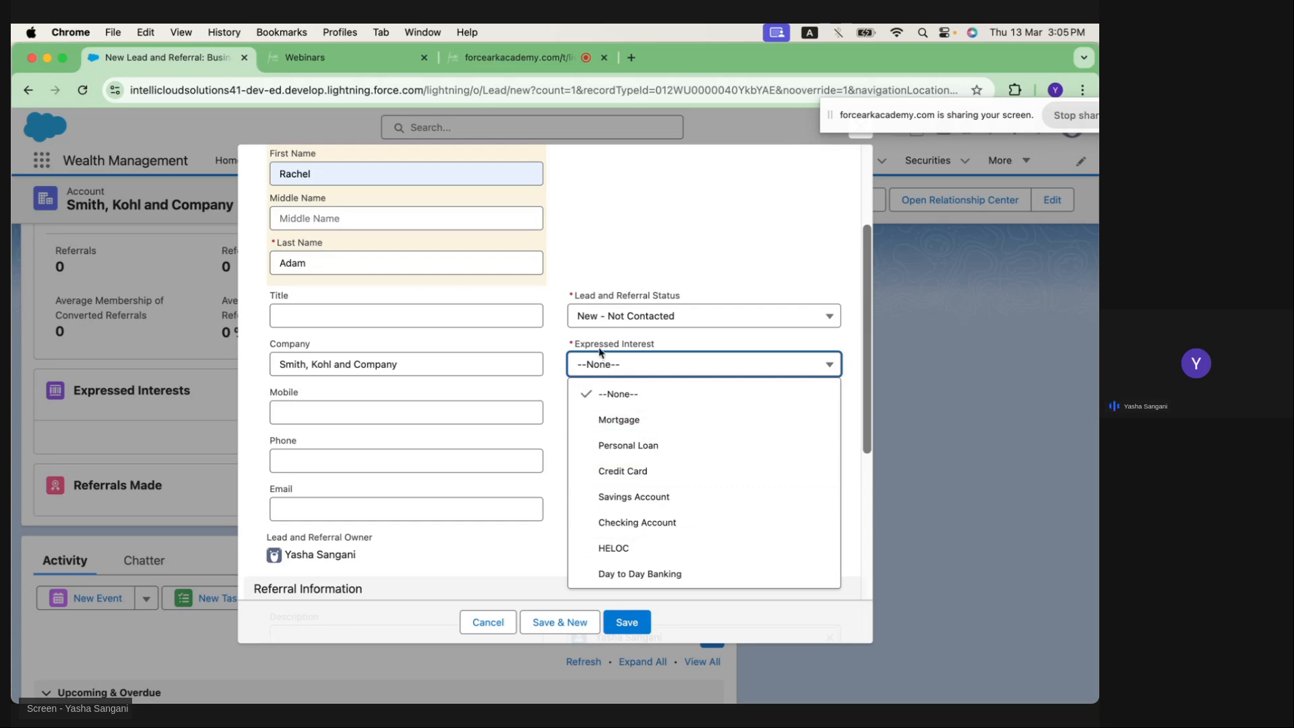
{"action": "left_click", "coordinate": [632, 431]}
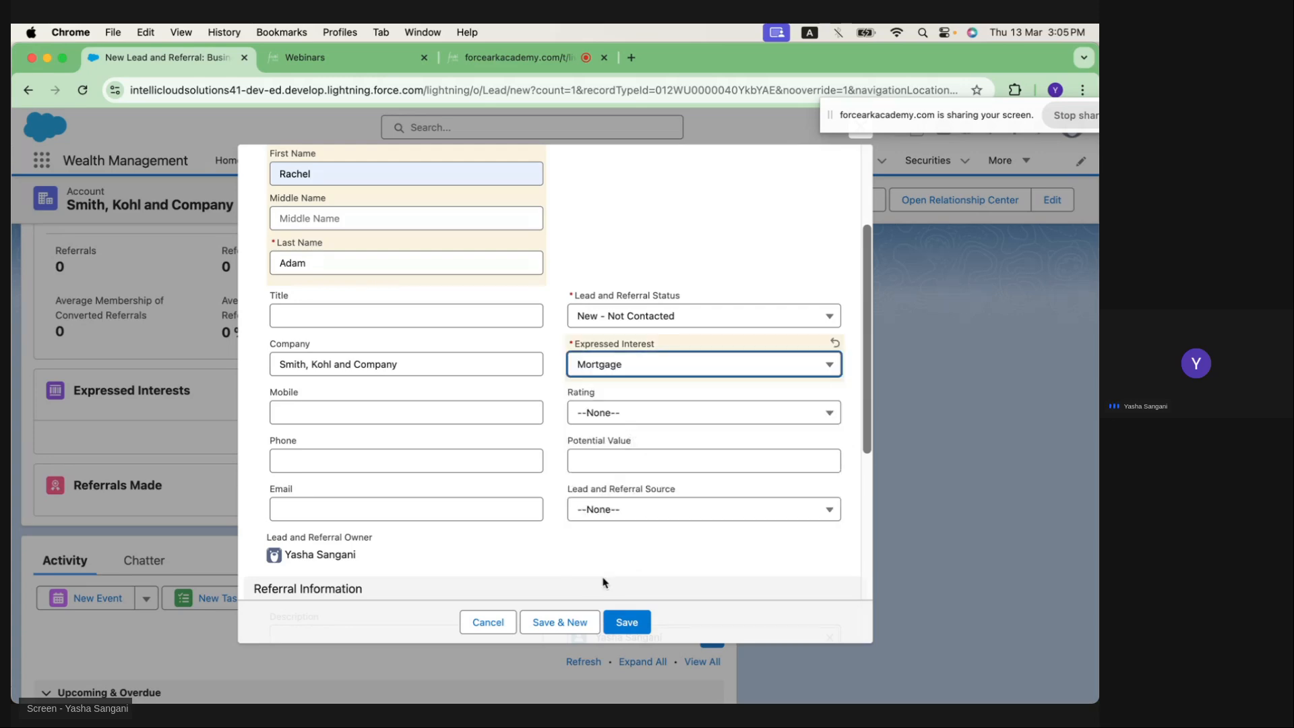
{"action": "left_click", "coordinate": [628, 633]}
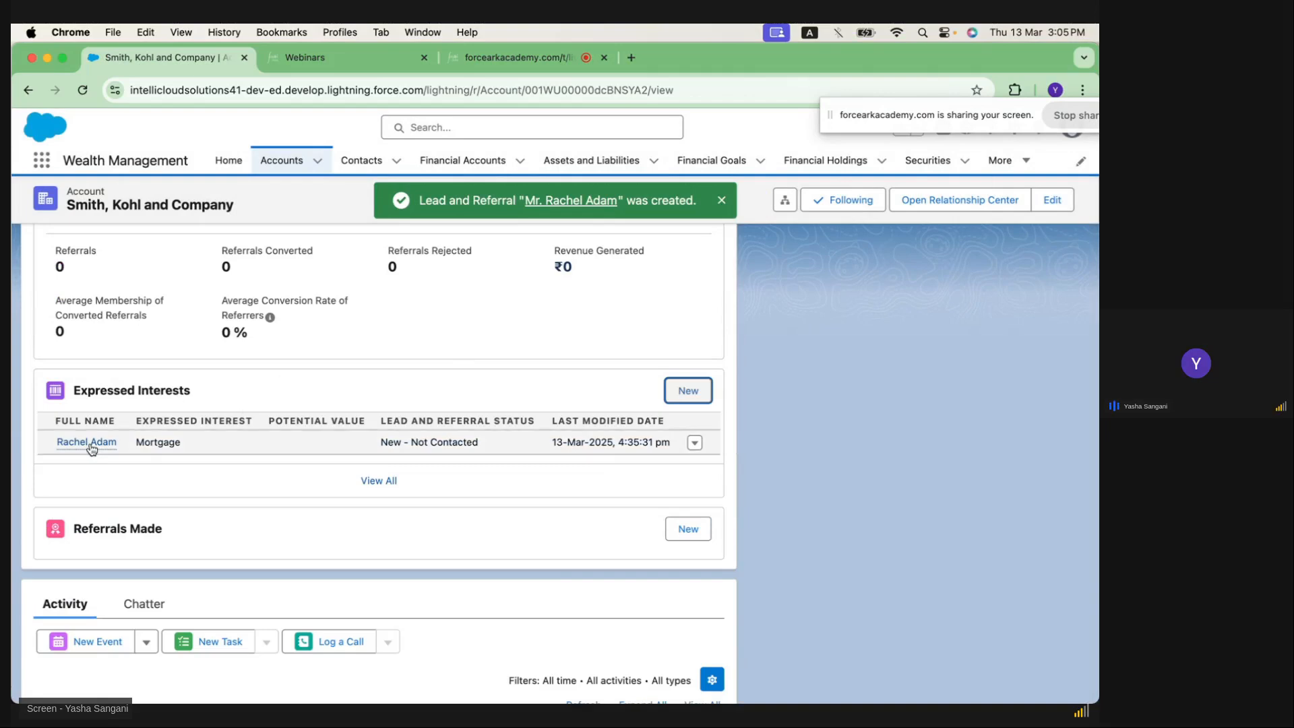
Go to Leads and Referrals and display the All Open Leads and Referrals list view
{"action": "mouse_move", "coordinate": [84, 444]}
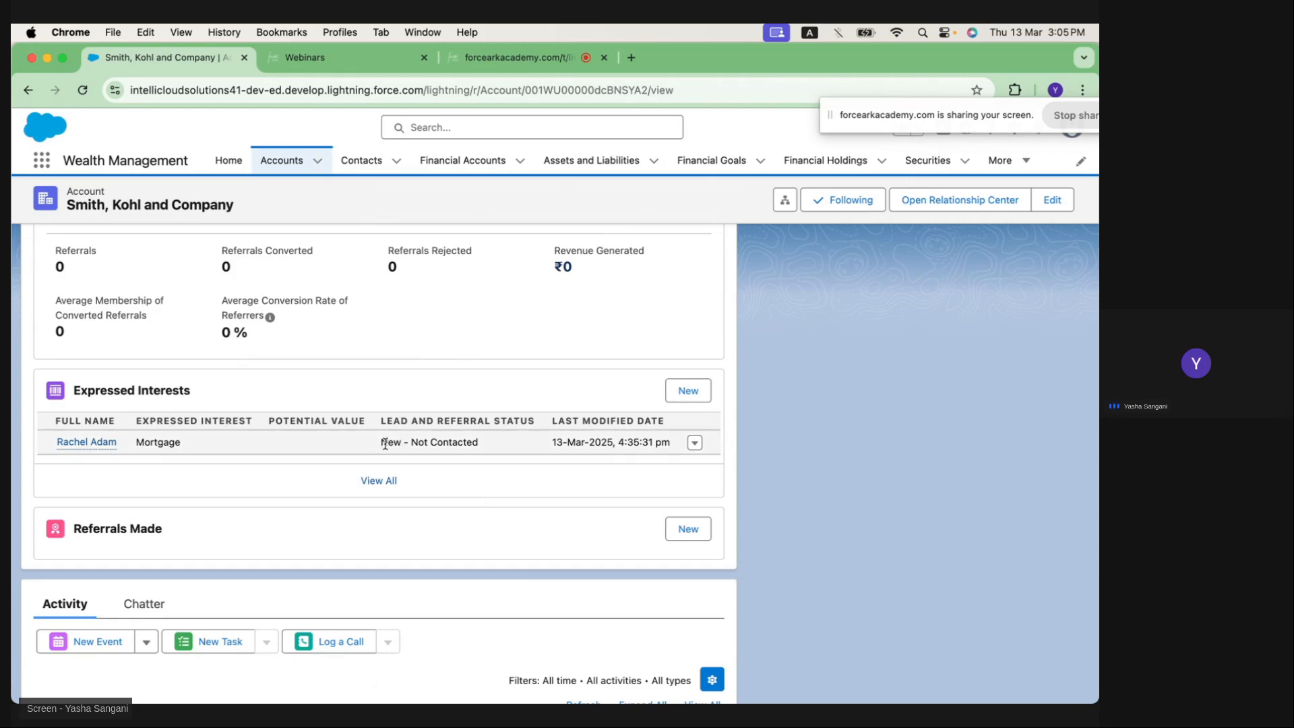
{"action": "scroll", "coordinate": [384, 443], "scroll_direction": "up", "scroll_amount": 3}
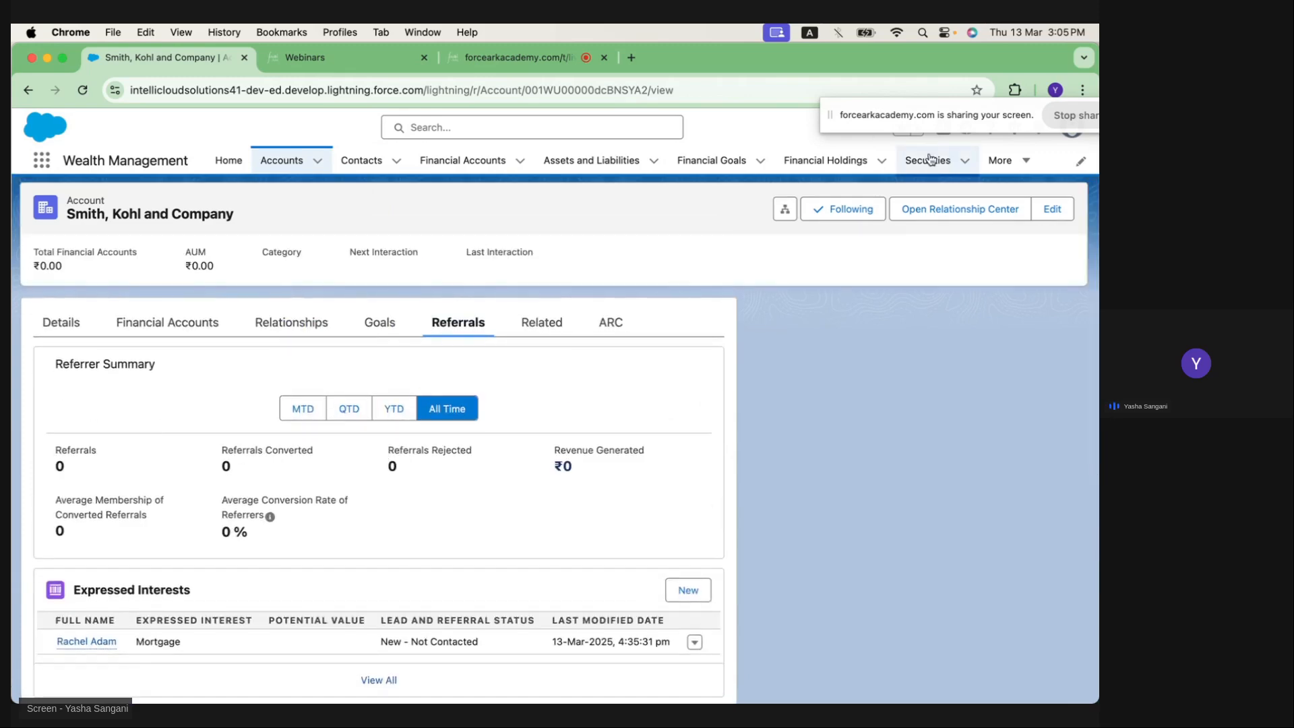
{"action": "left_click", "coordinate": [1012, 167]}
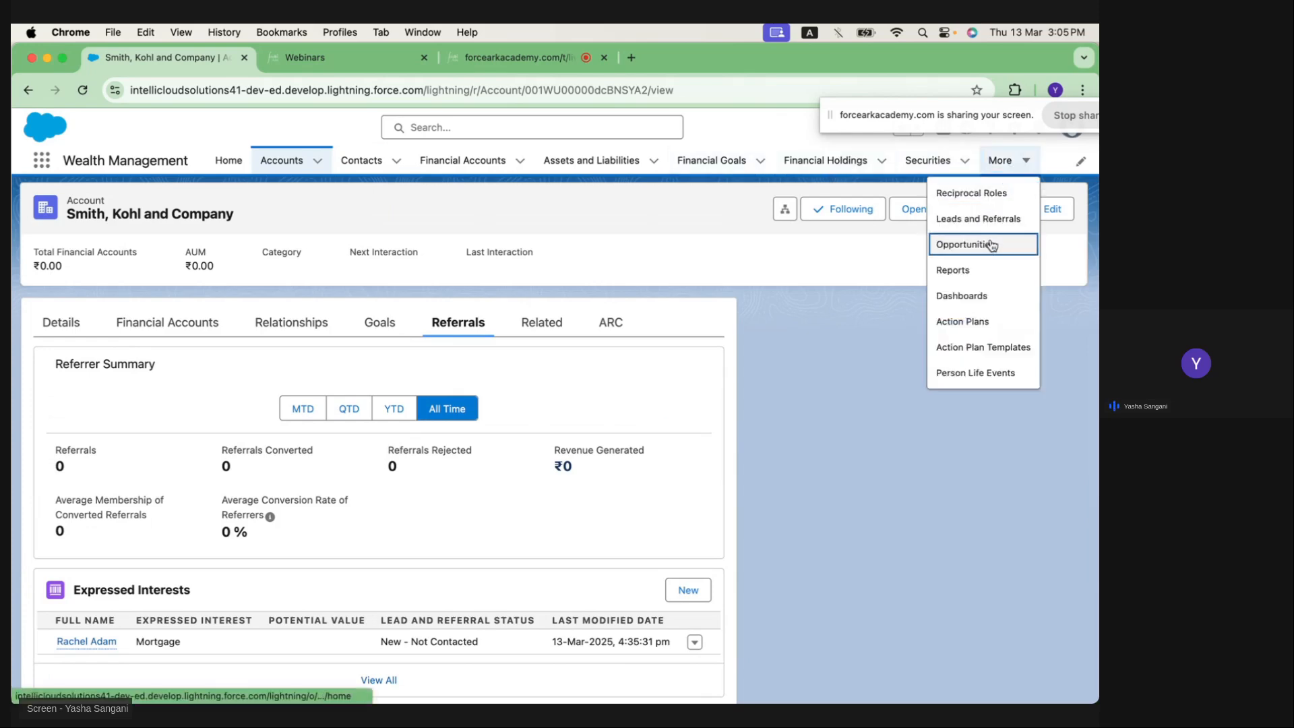
{"action": "left_click", "coordinate": [985, 219]}
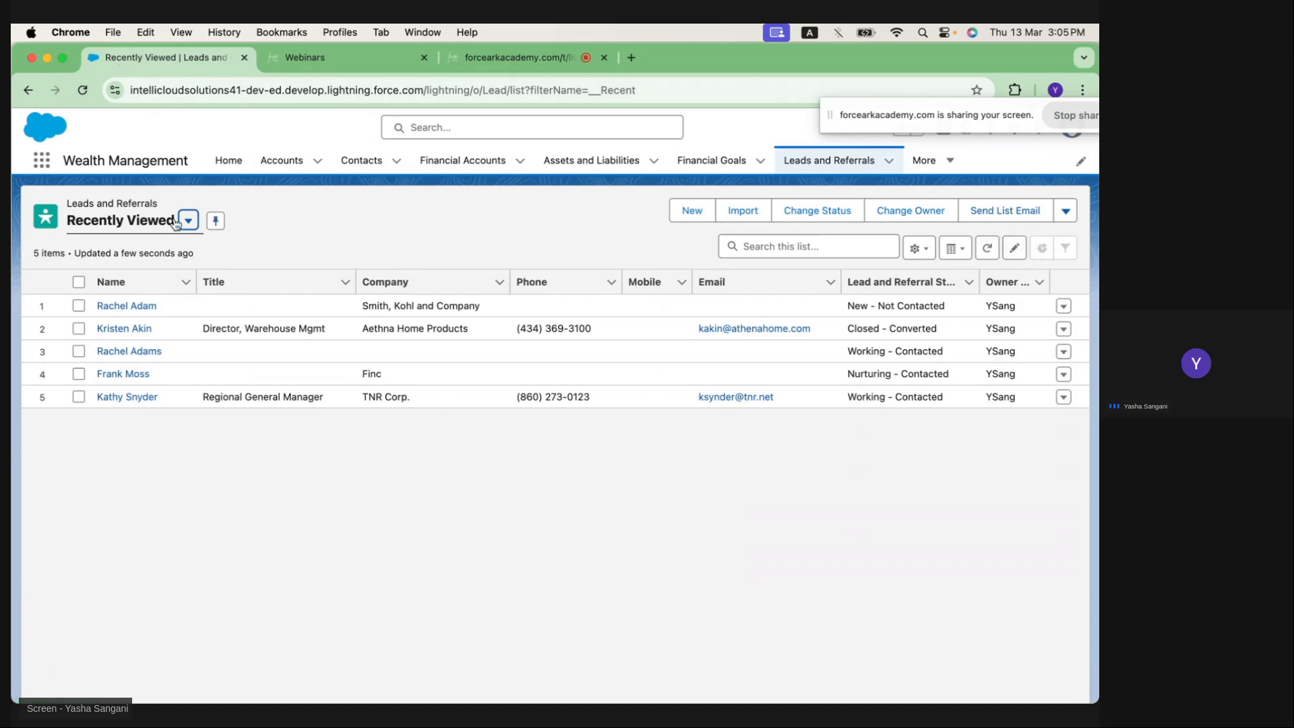
{"action": "left_click", "coordinate": [188, 220]}
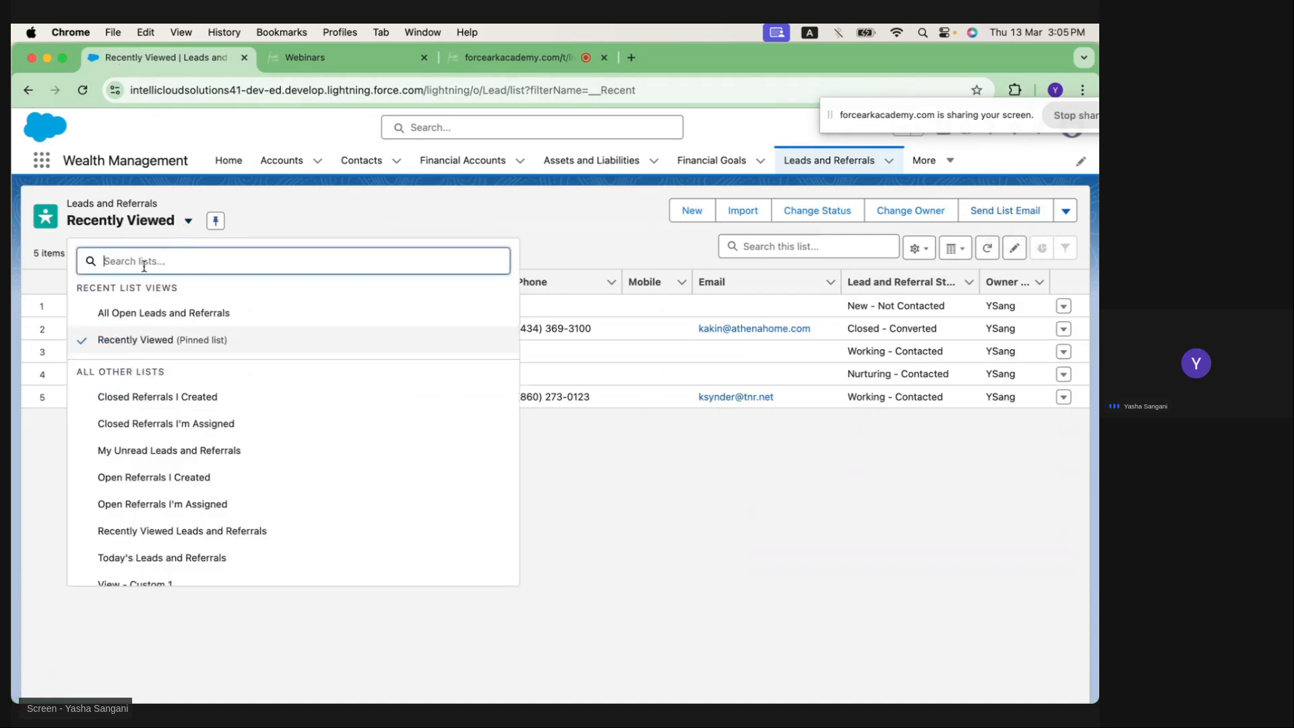
{"action": "left_click", "coordinate": [151, 313]}
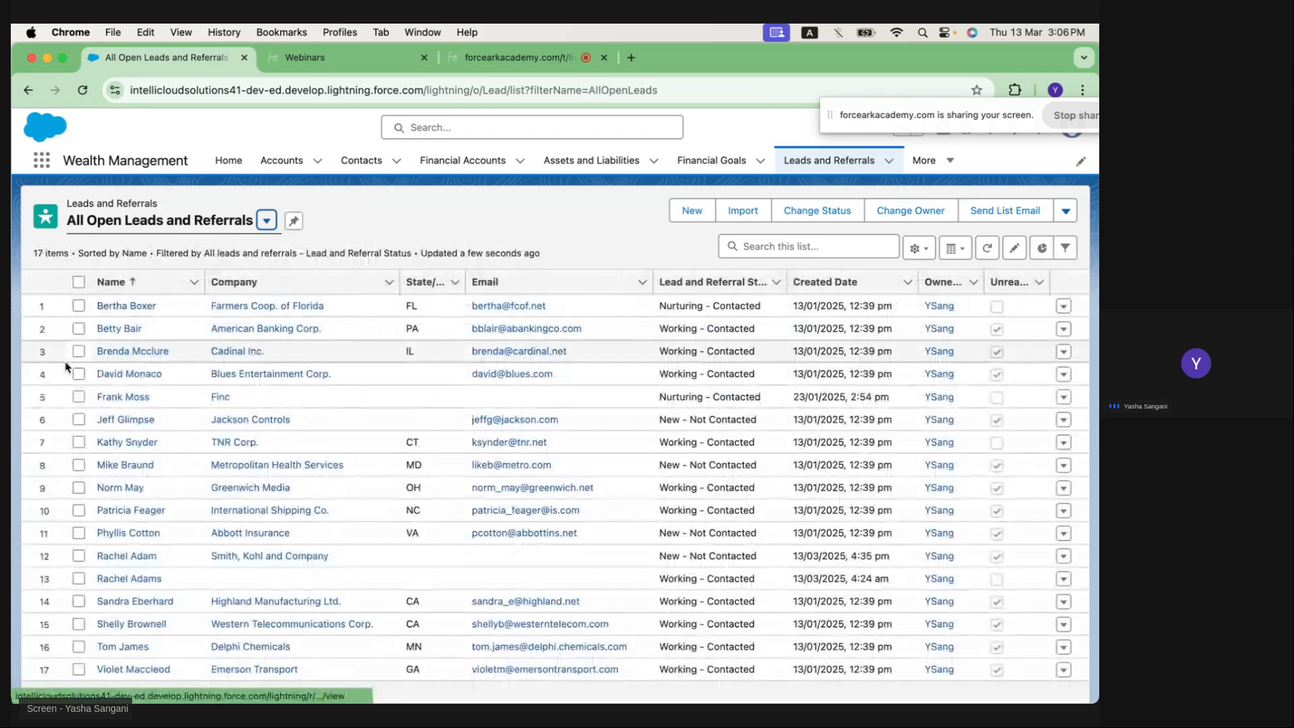
Open the TNR Corp. lead for editing and set its Lead and Referral Status to Closed - Converted
{"action": "left_click", "coordinate": [136, 443]}
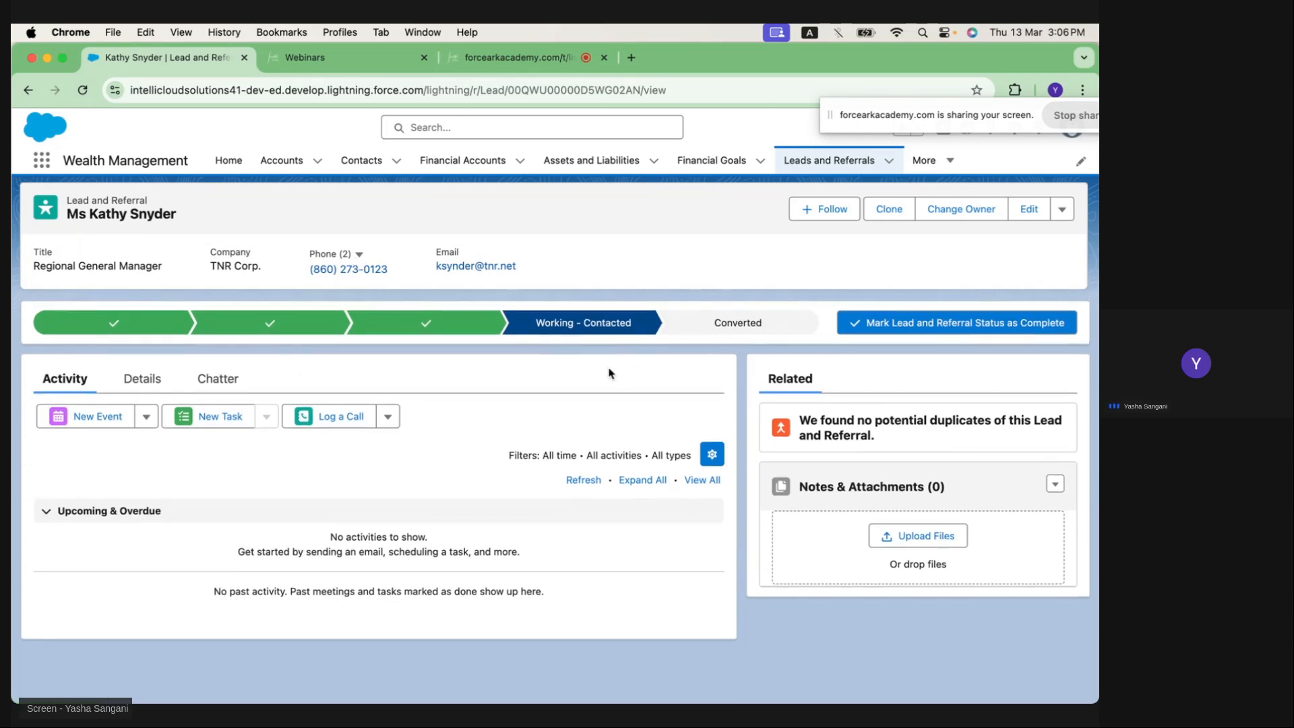
{"action": "left_click", "coordinate": [608, 326]}
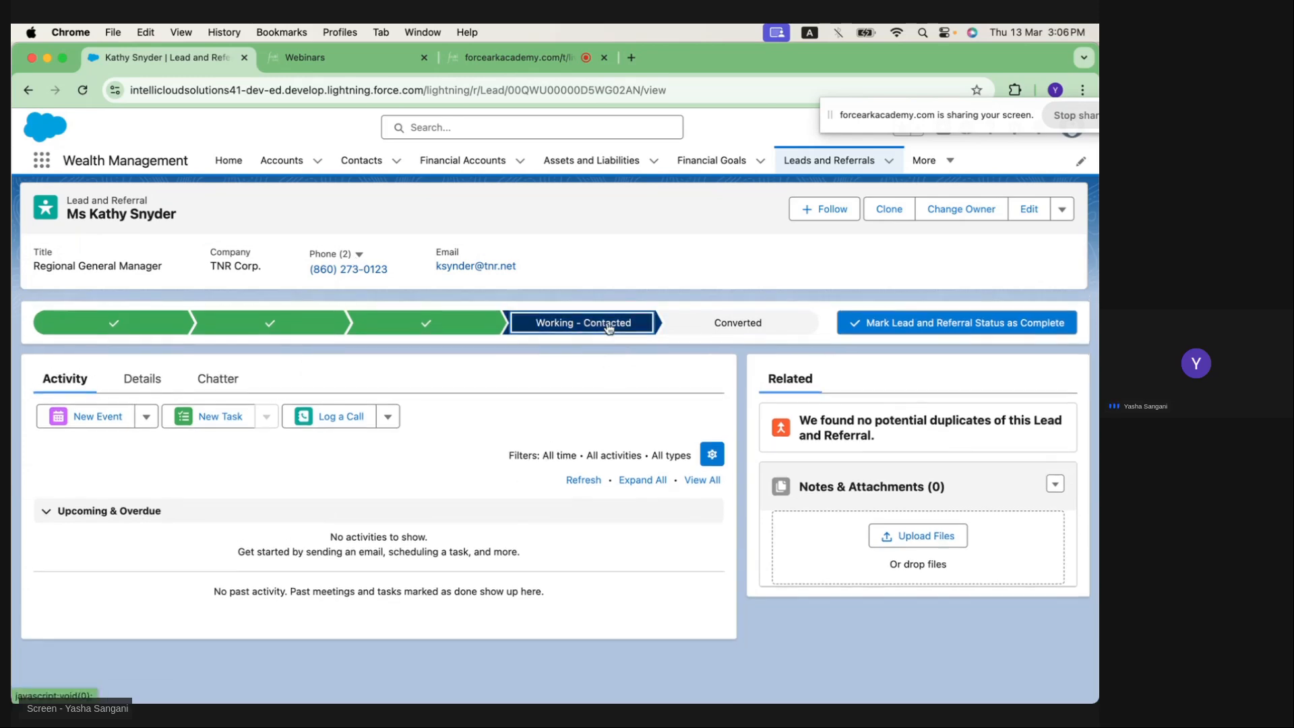
{"action": "left_click", "coordinate": [1036, 210]}
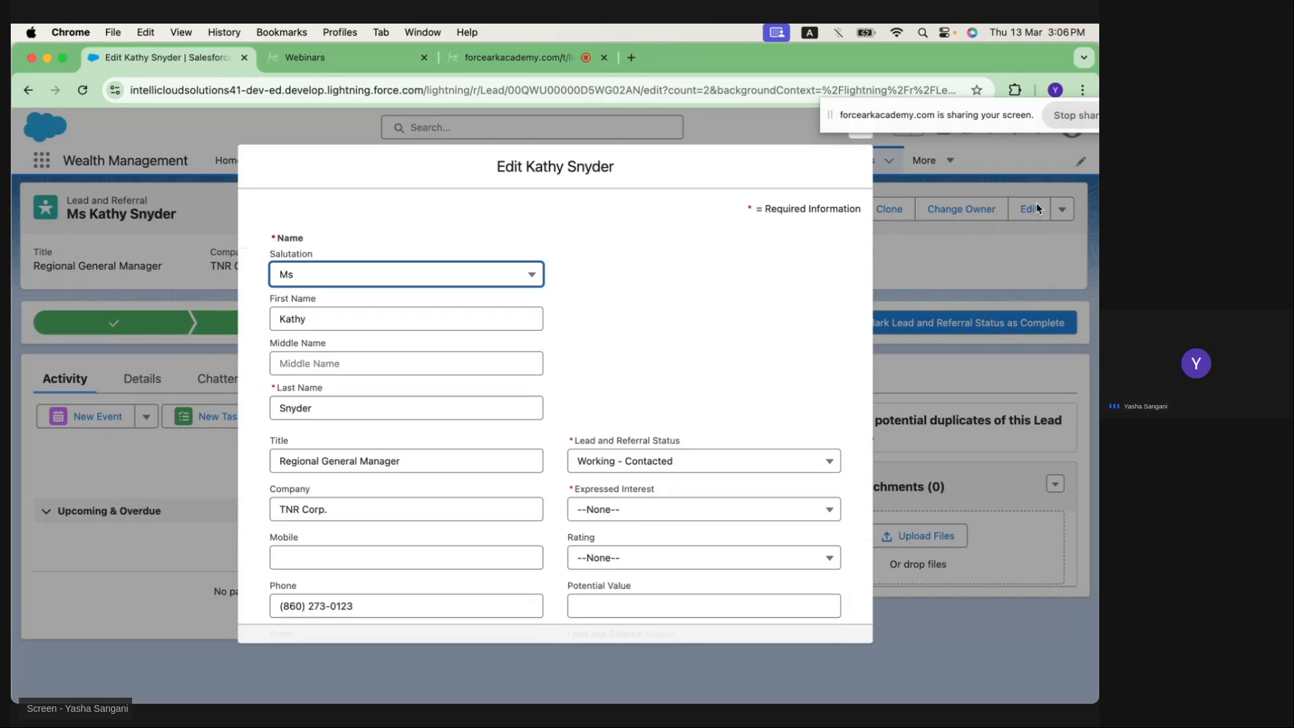
{"action": "scroll", "coordinate": [667, 462], "scroll_direction": "down", "scroll_amount": 1}
{"action": "left_click", "coordinate": [670, 439]}
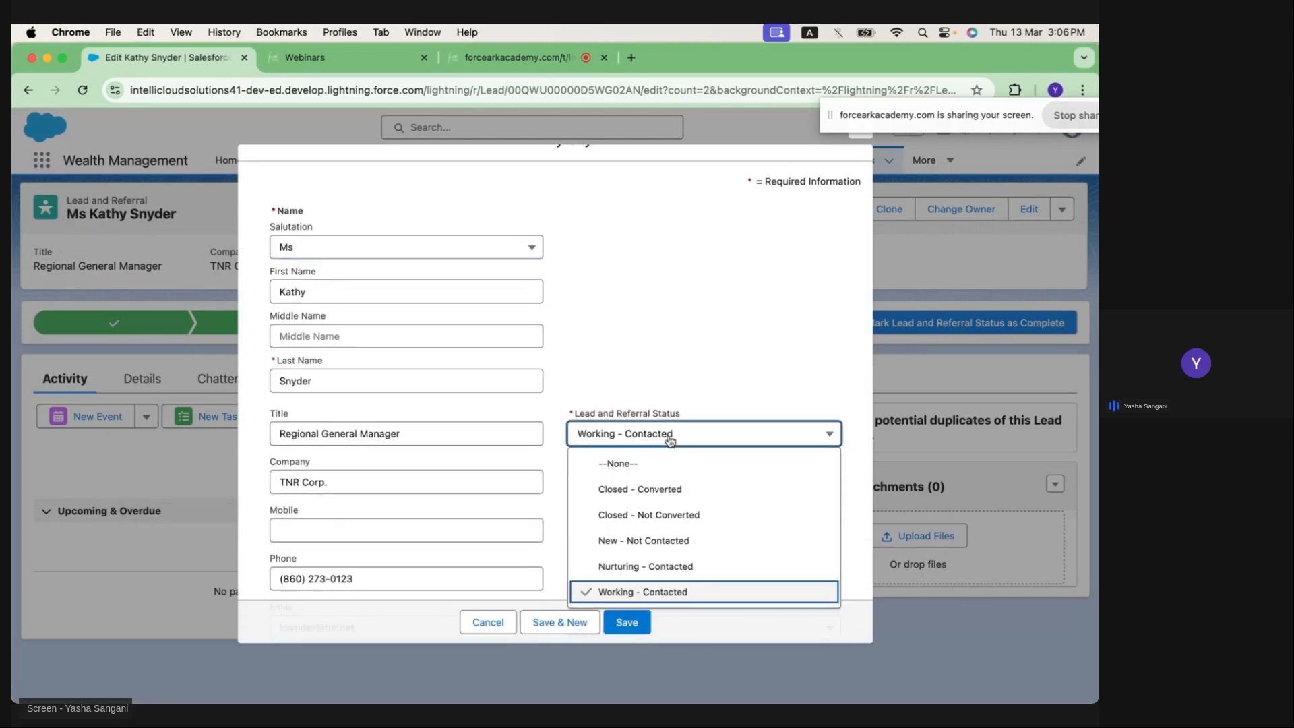
{"action": "left_click", "coordinate": [702, 495]}
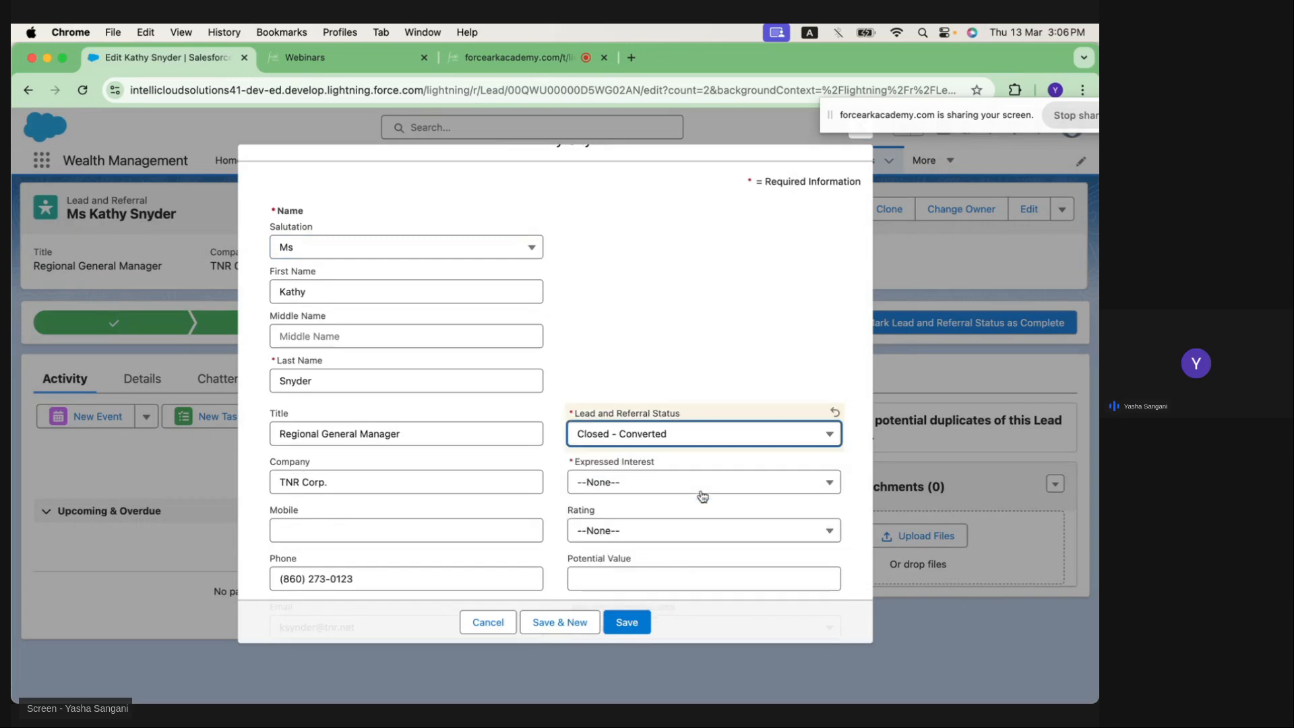
Set the TNR Corp. lead's required Expressed Interest to Mortgage and save the record
{"action": "left_click", "coordinate": [633, 621]}
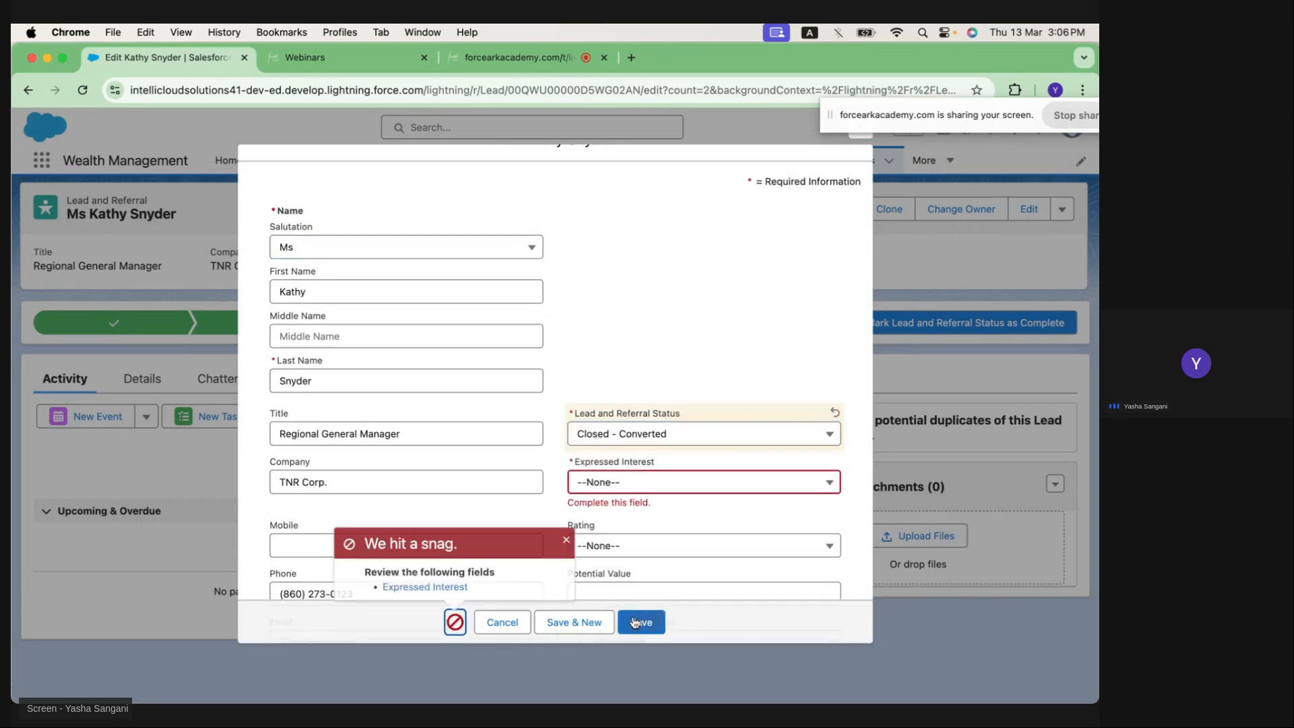
{"action": "left_click", "coordinate": [675, 481]}
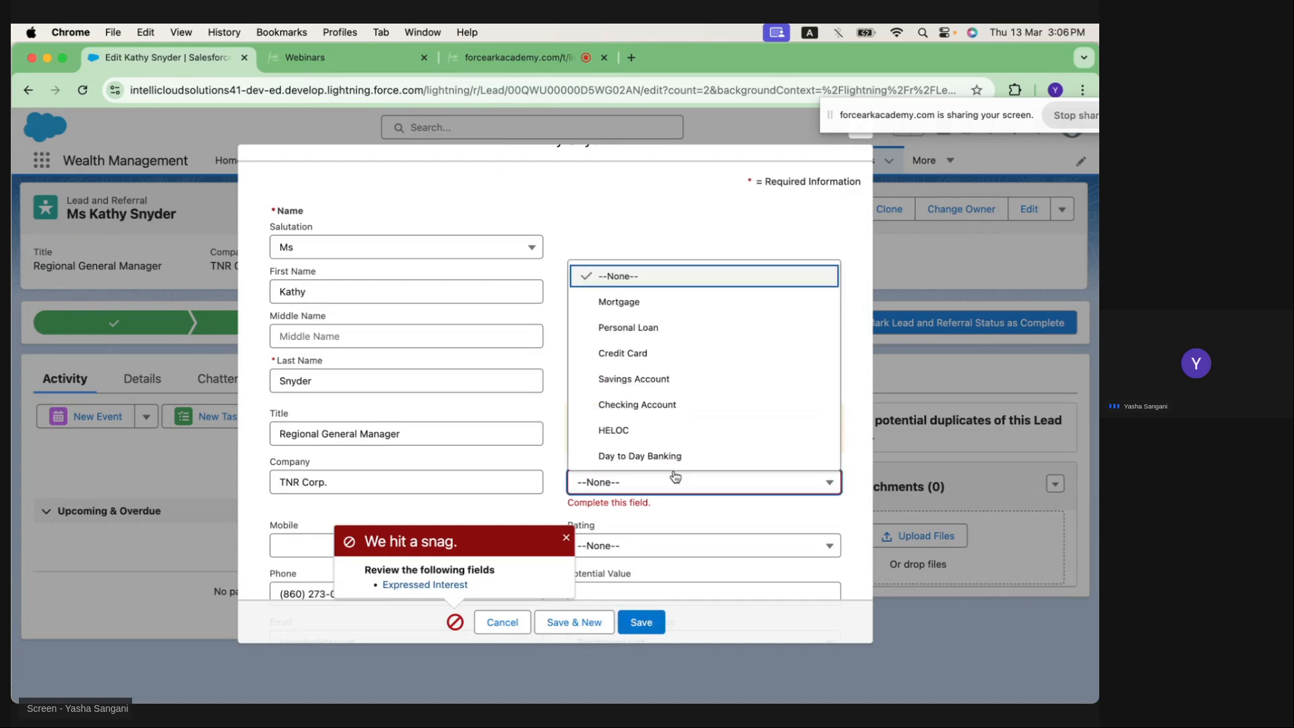
{"action": "left_click", "coordinate": [674, 303]}
{"action": "left_click", "coordinate": [639, 621]}
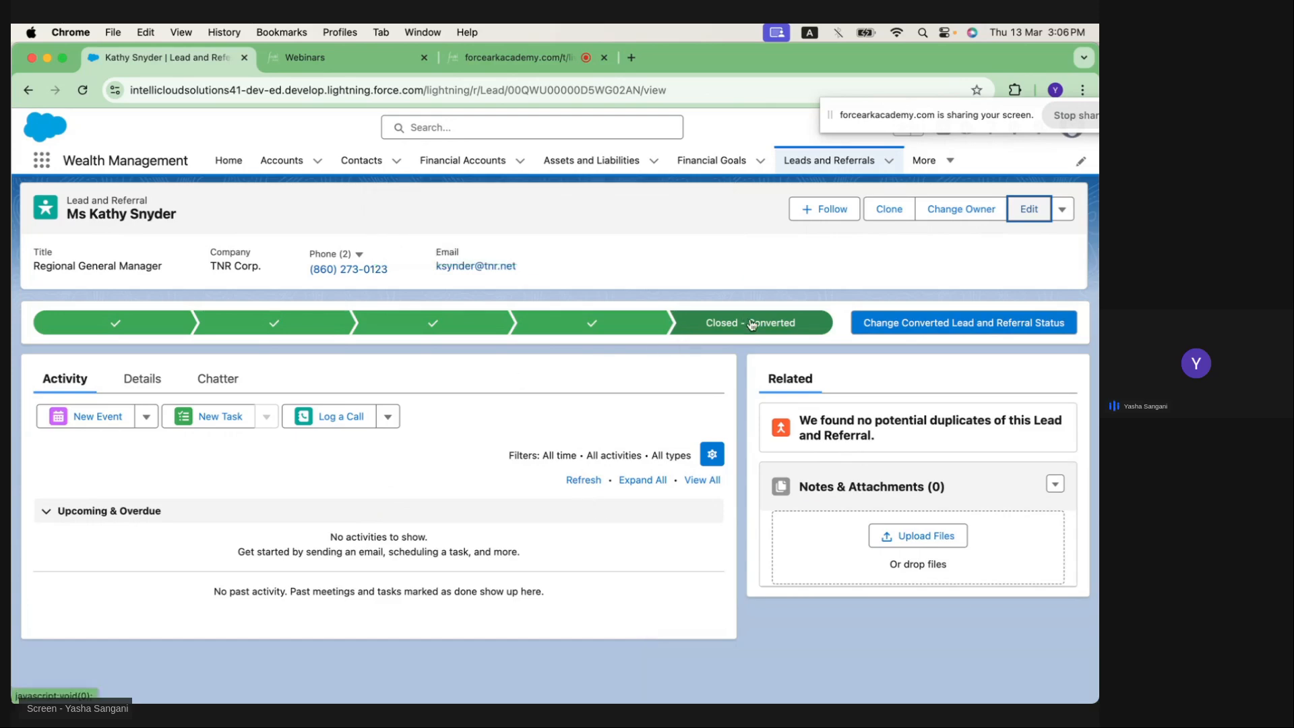
Review the account, contact and opportunity options for converting the TNR Corp. lead, and leave without converting it
{"action": "left_click", "coordinate": [1063, 209]}
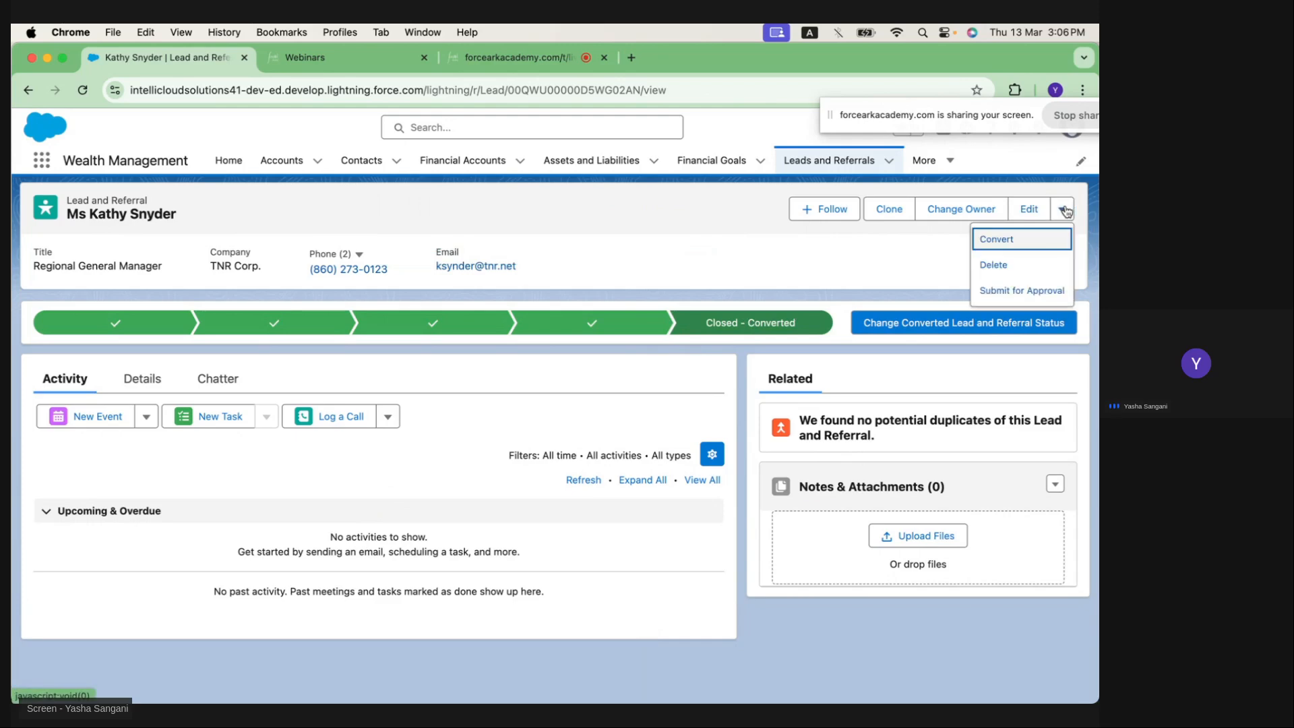
{"action": "left_click", "coordinate": [1042, 240]}
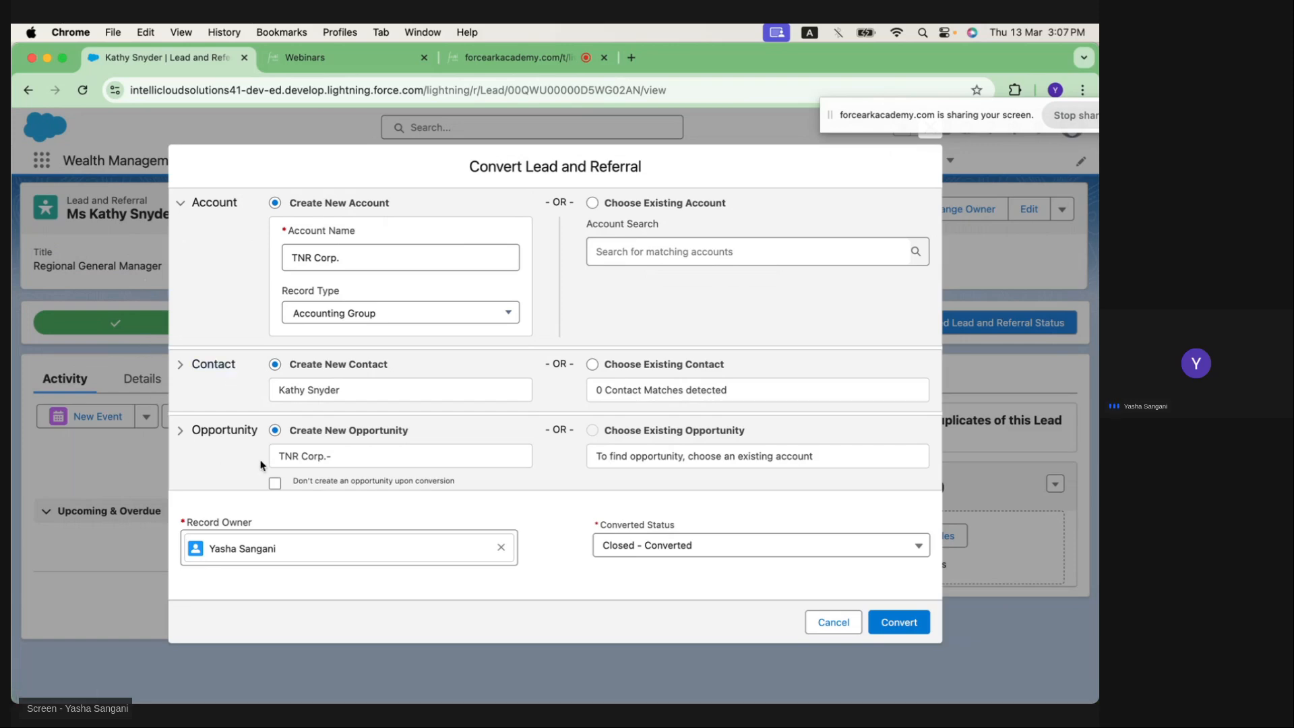
{"action": "left_click", "coordinate": [828, 623]}
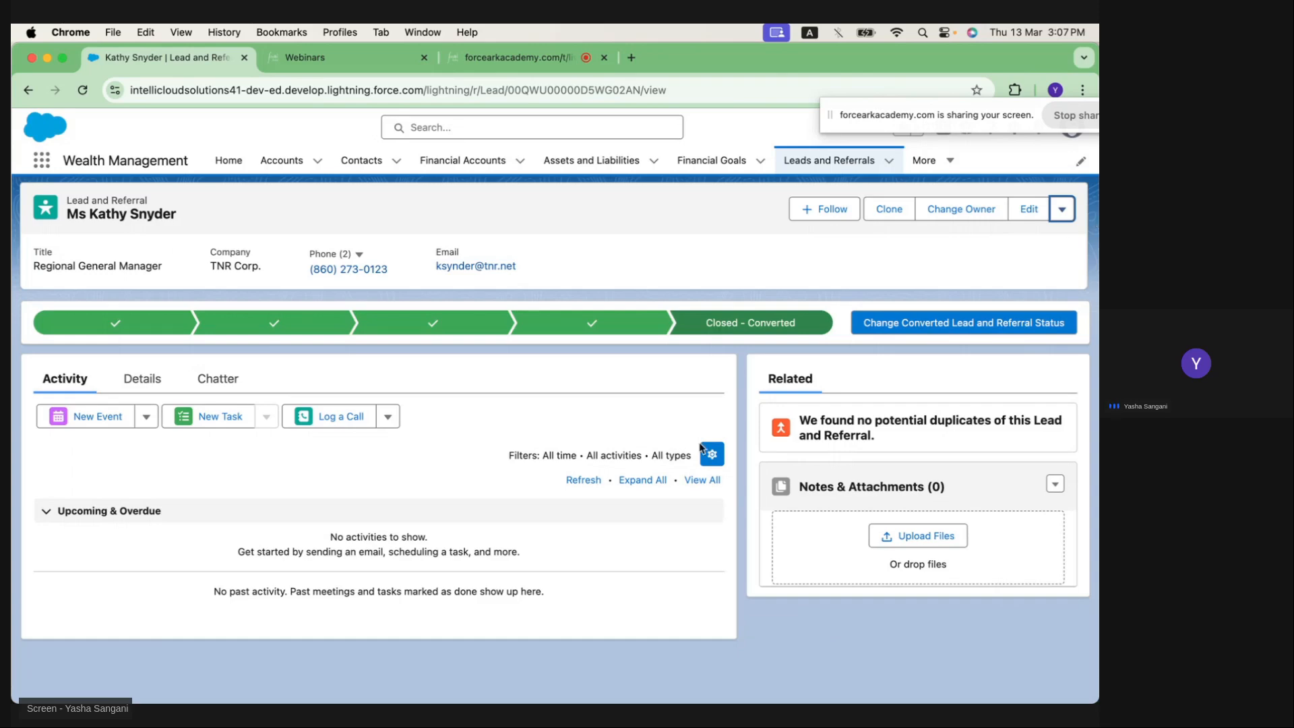
Switch to the FSC Module 2 presentation in PowerPoint and look through the slides following Leads and referrals
{"action": "mouse_move", "coordinate": [462, 702]}
{"action": "left_click", "coordinate": [367, 673]}
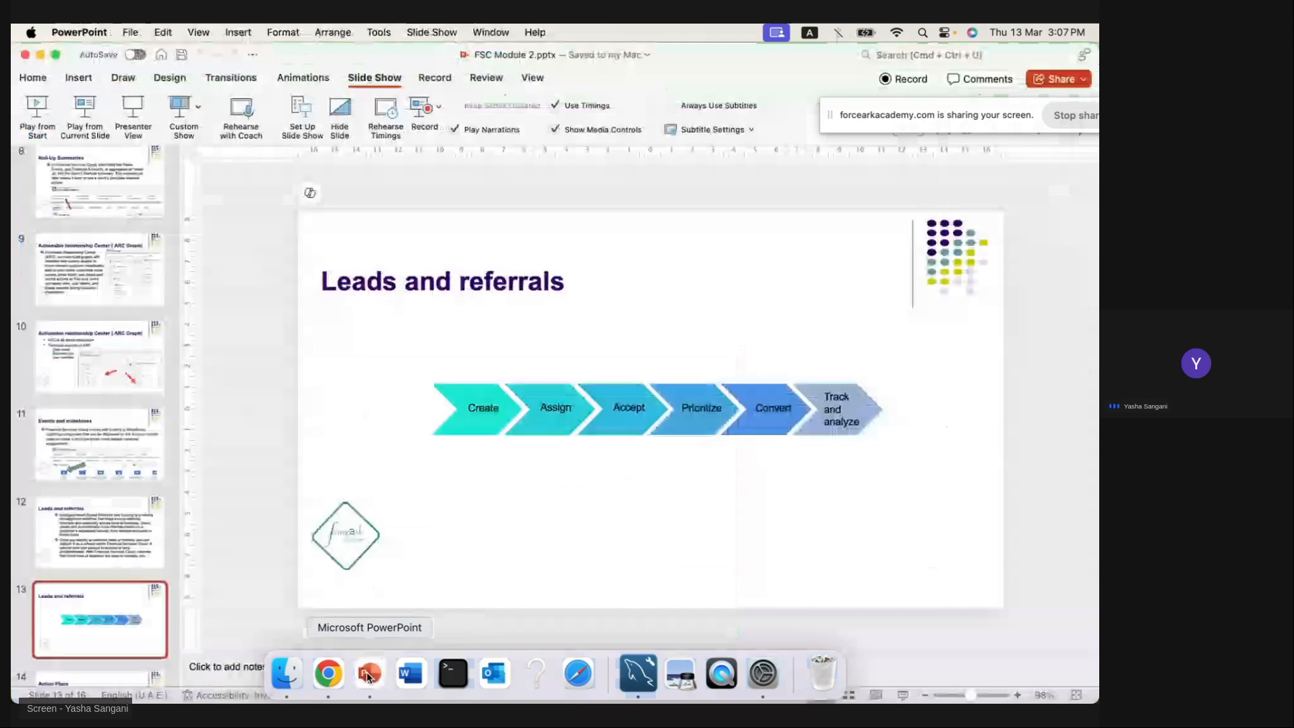
{"action": "scroll", "coordinate": [81, 565], "scroll_direction": "down", "scroll_amount": 5}
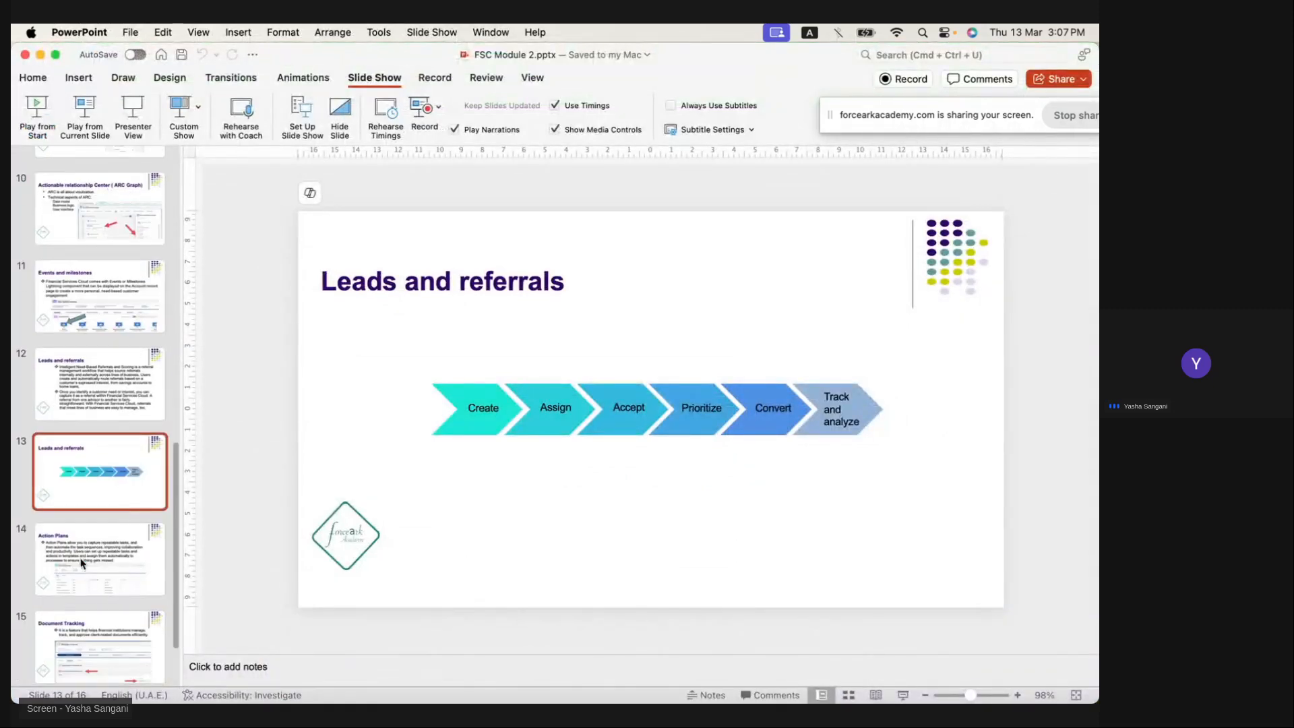
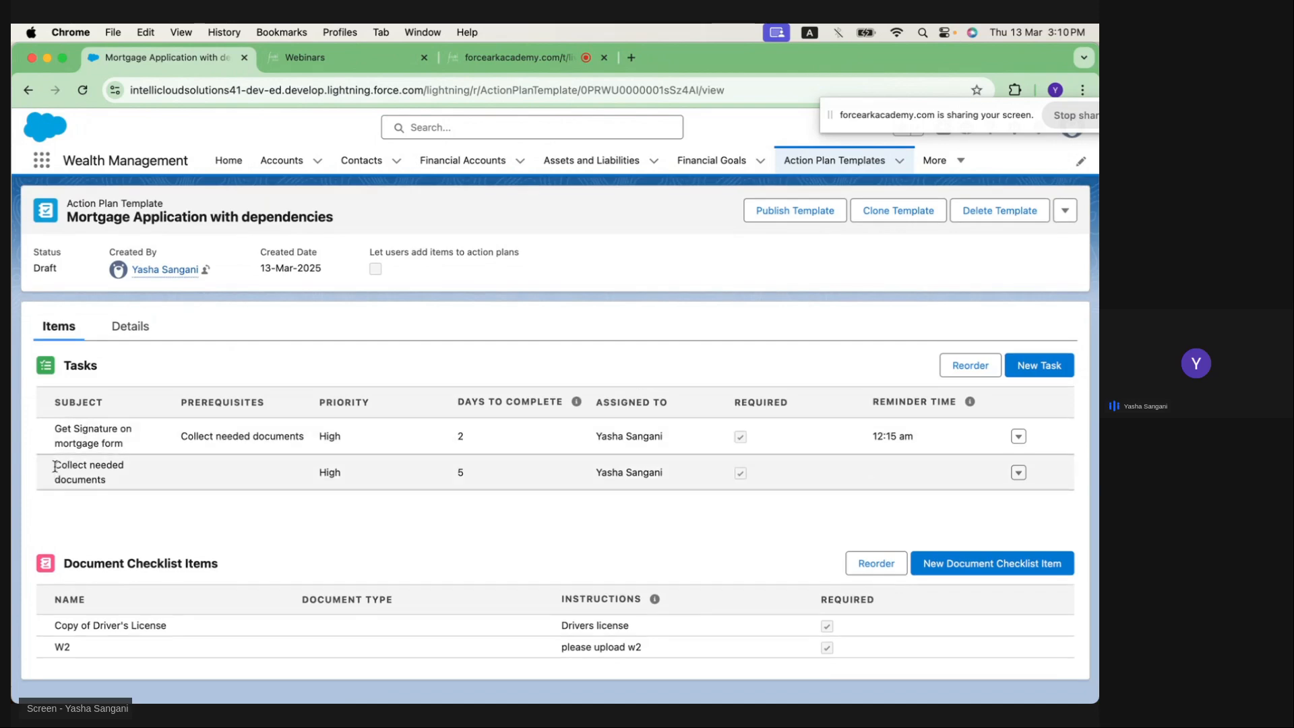
Review the Collect needed documents task's subject, days, dependencies, assignment and reminder settings, and save it without changes
{"action": "left_click_drag", "start_coordinate": [55, 467], "coordinate": [117, 483]}
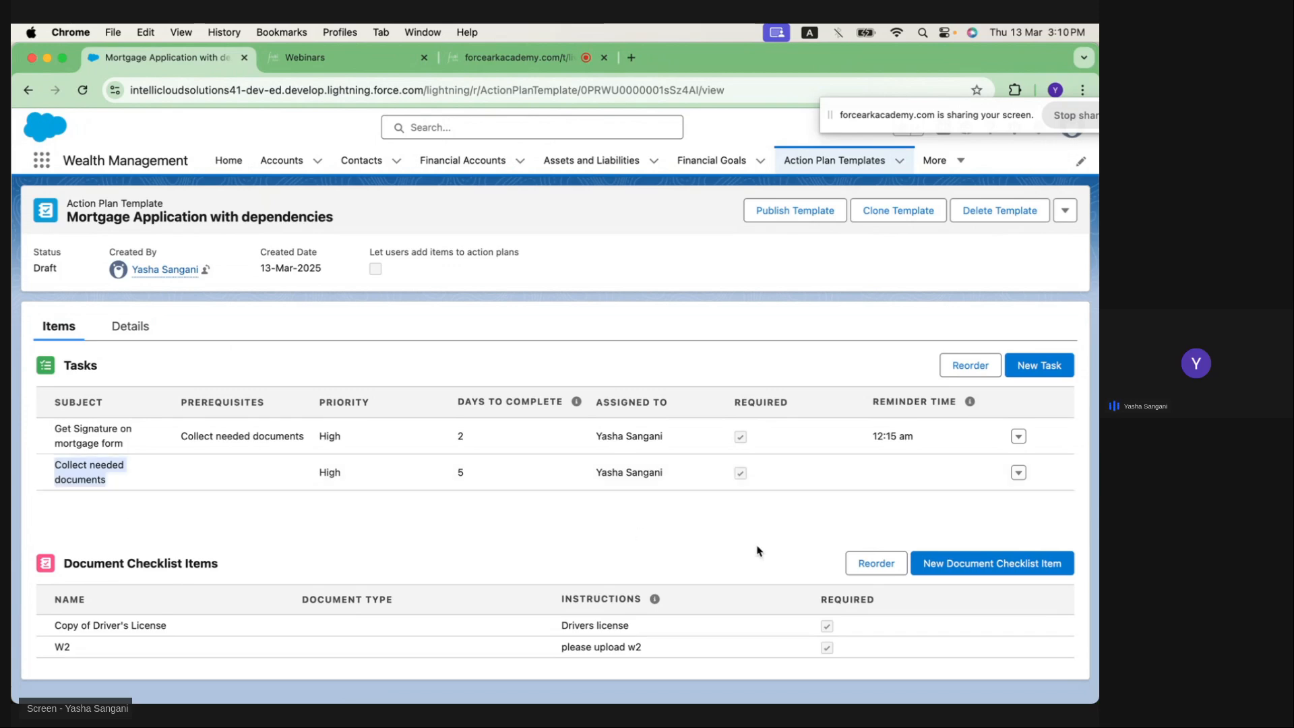
{"action": "left_click", "coordinate": [1018, 473]}
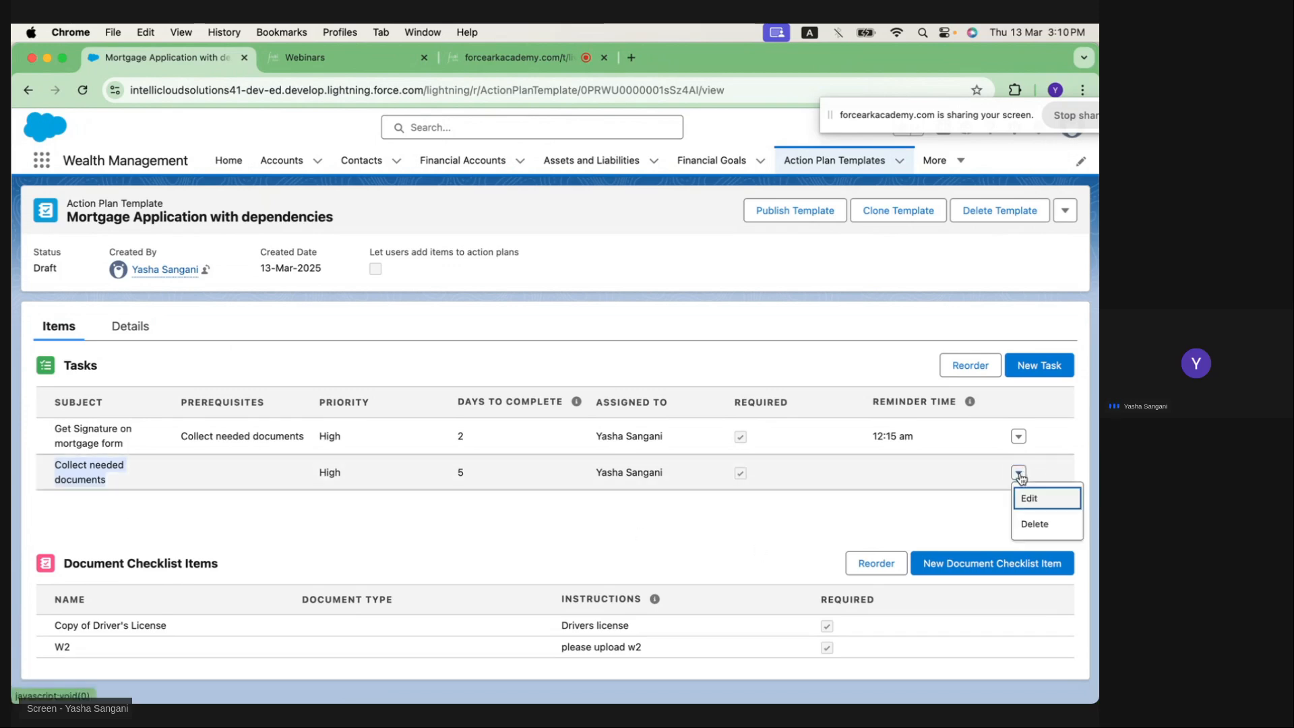
{"action": "left_click", "coordinate": [1030, 500]}
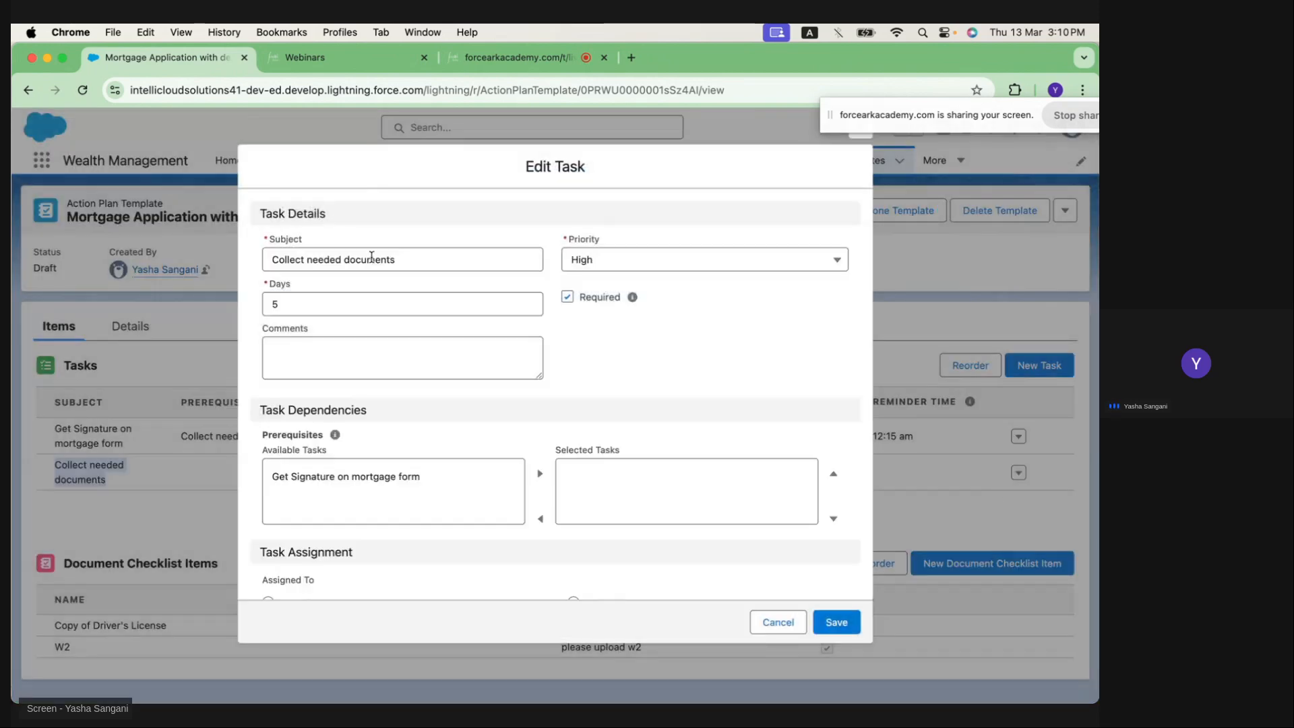
{"action": "left_click", "coordinate": [411, 254]}
{"action": "left_click_drag", "start_coordinate": [411, 255], "coordinate": [274, 268]}
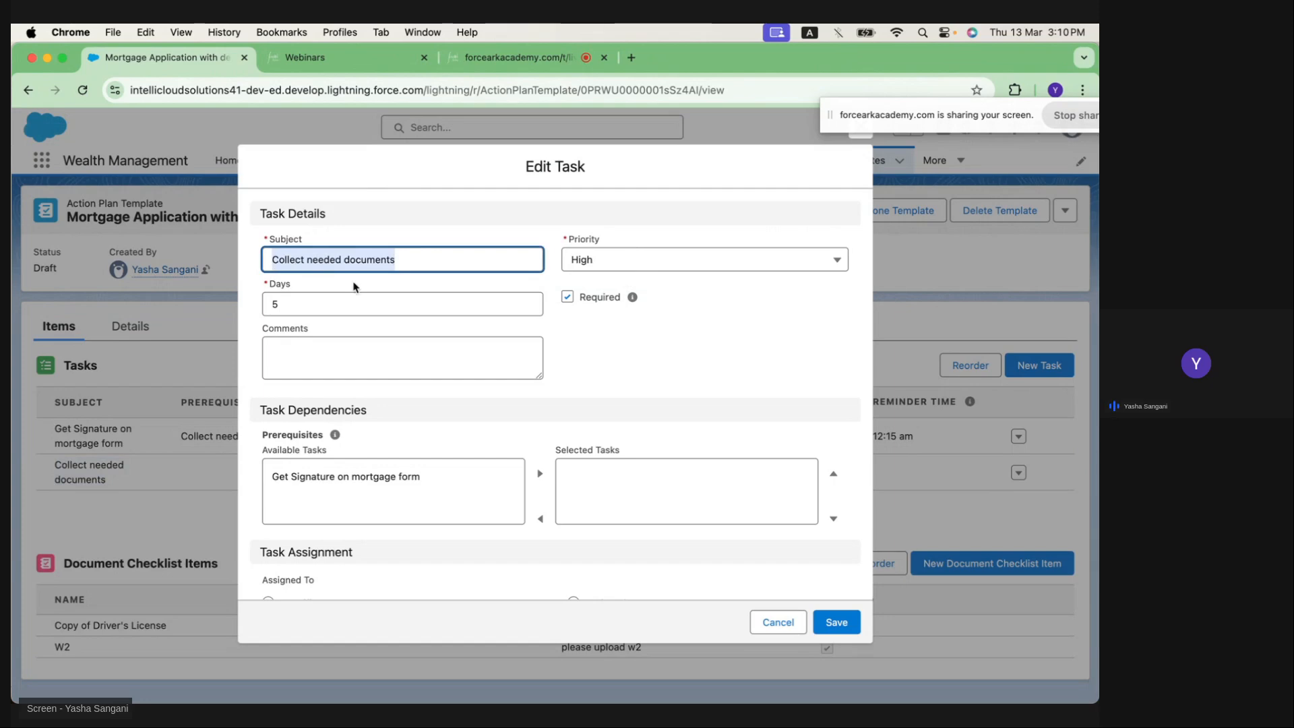
{"action": "double_click", "coordinate": [263, 303]}
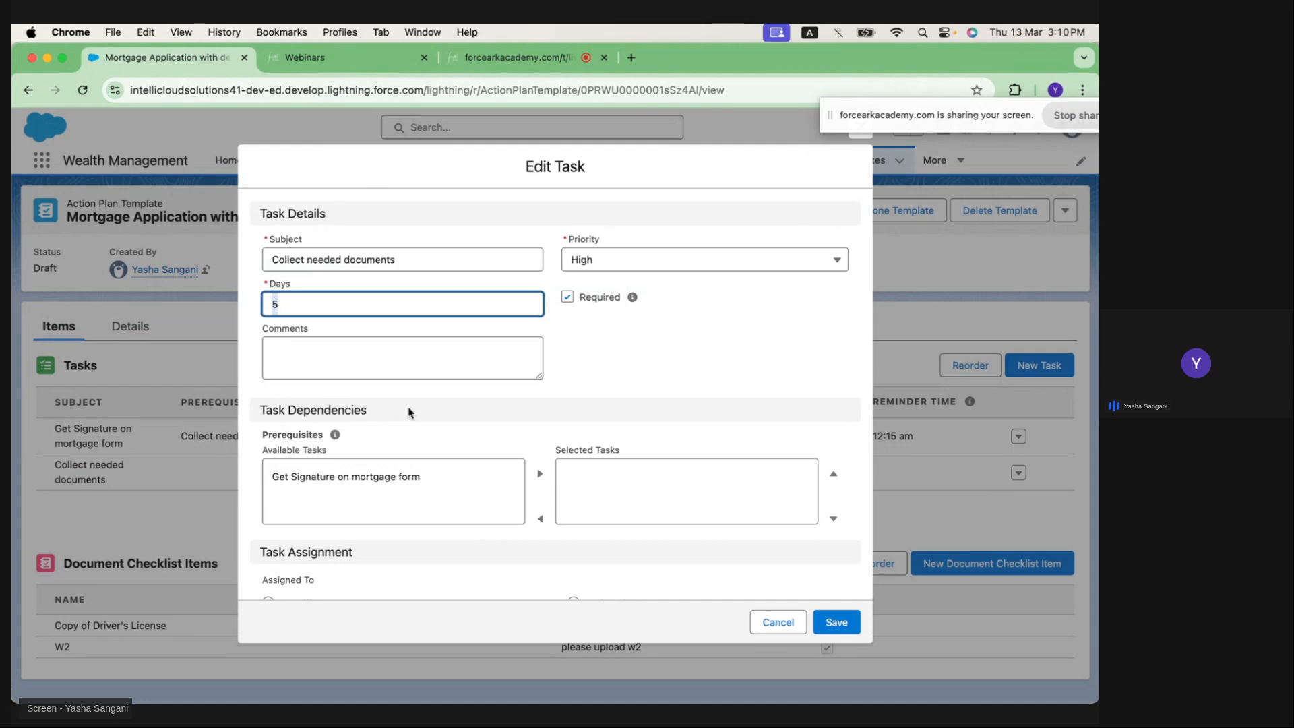
{"action": "scroll", "coordinate": [559, 471], "scroll_direction": "down", "scroll_amount": 3}
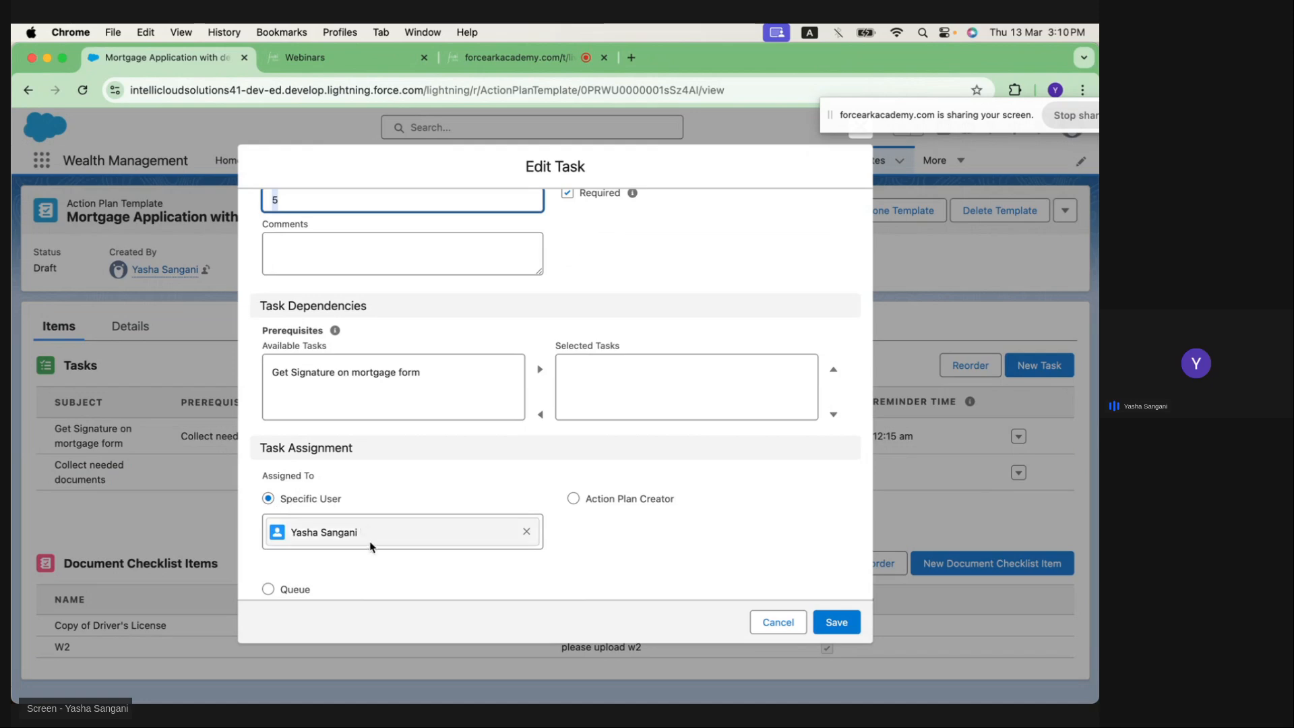
{"action": "scroll", "coordinate": [374, 547], "scroll_direction": "down", "scroll_amount": 4}
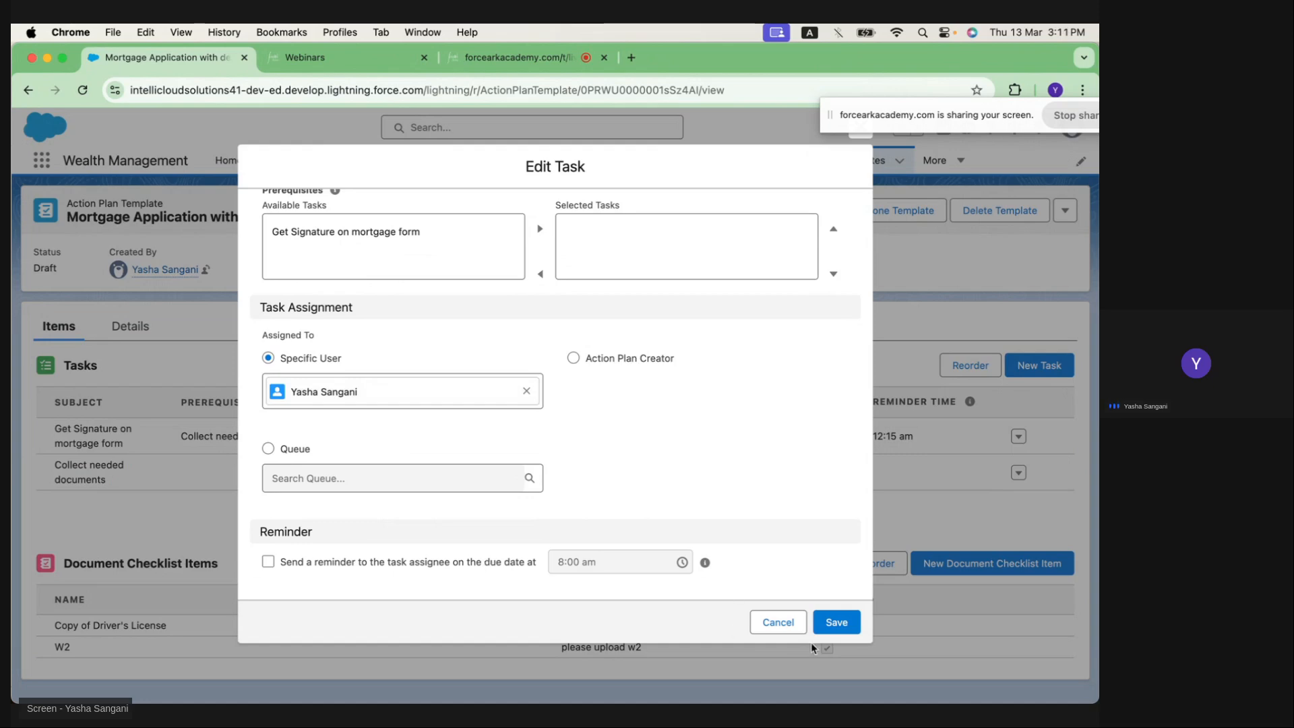
{"action": "left_click", "coordinate": [835, 621]}
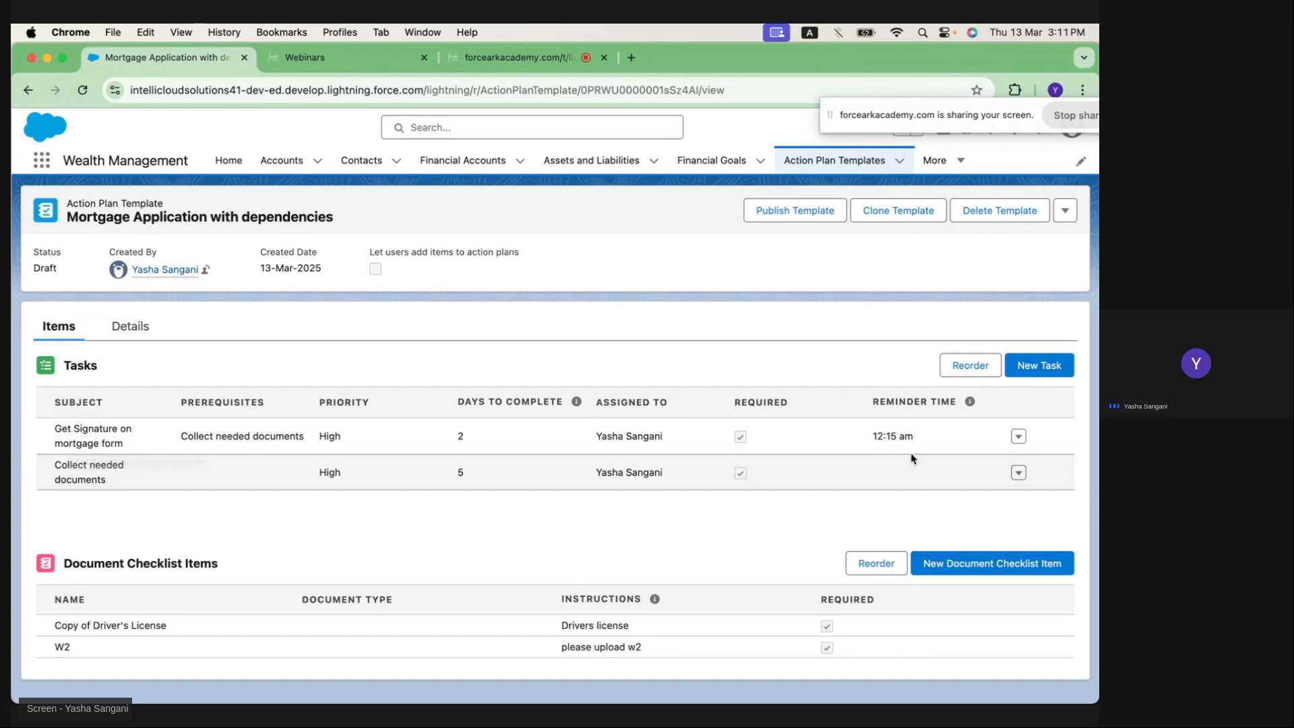
Review the Get Signature on mortgage form task's subject, days, prerequisite, assignment and reminder settings, and save it
{"action": "left_click", "coordinate": [1019, 436]}
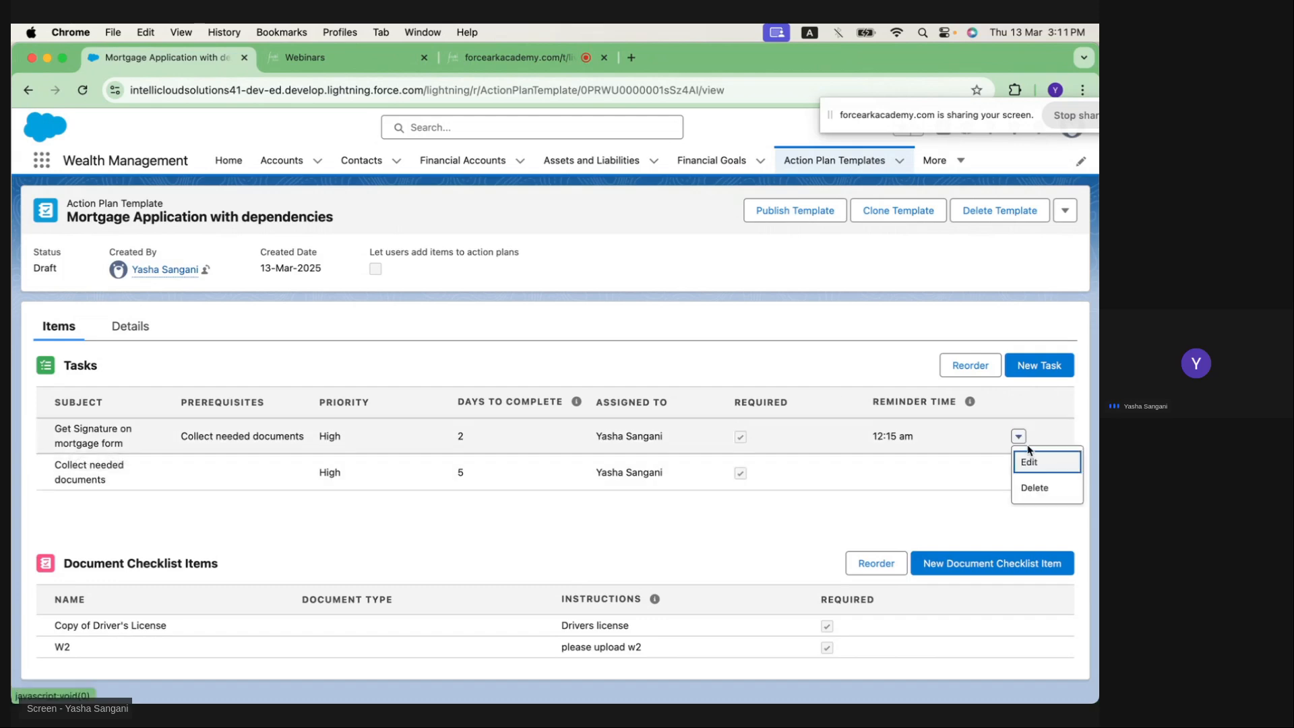
{"action": "left_click", "coordinate": [1030, 456]}
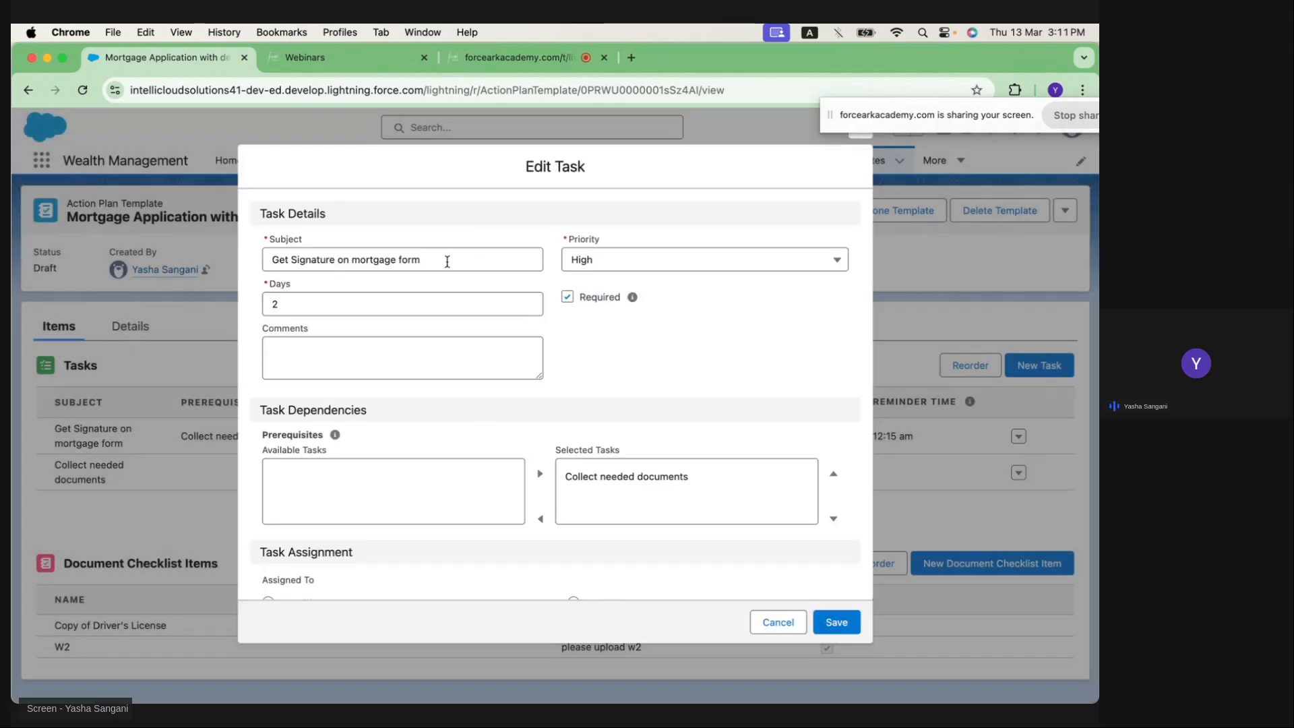
{"action": "left_click_drag", "start_coordinate": [447, 260], "coordinate": [270, 262]}
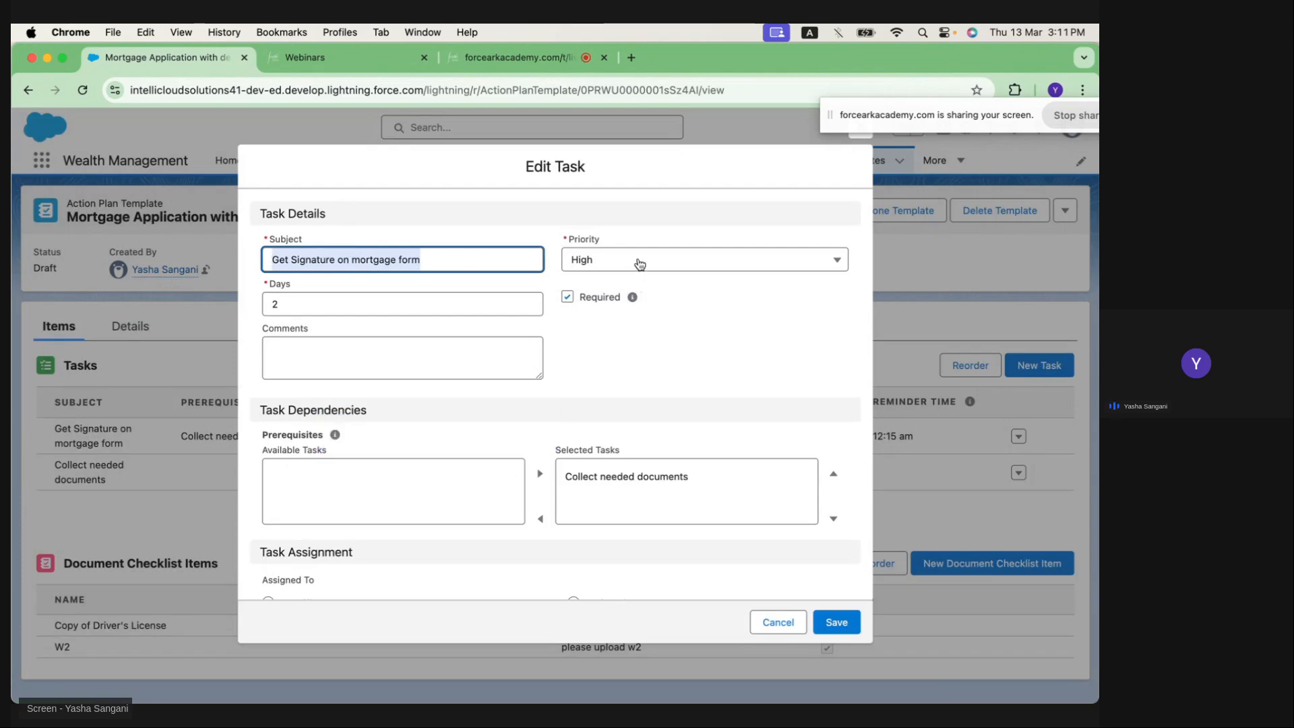
{"action": "left_click_drag", "start_coordinate": [285, 304], "coordinate": [266, 305]}
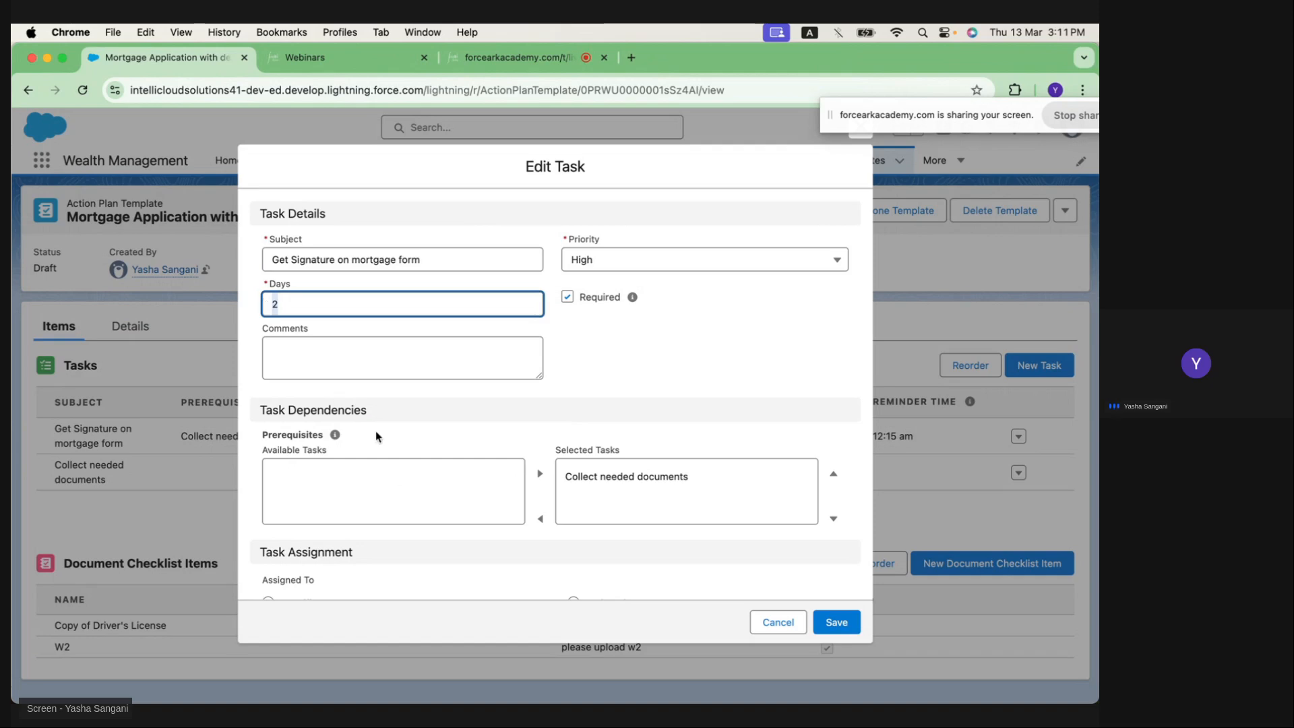
{"action": "scroll", "coordinate": [394, 470], "scroll_direction": "down", "scroll_amount": 2}
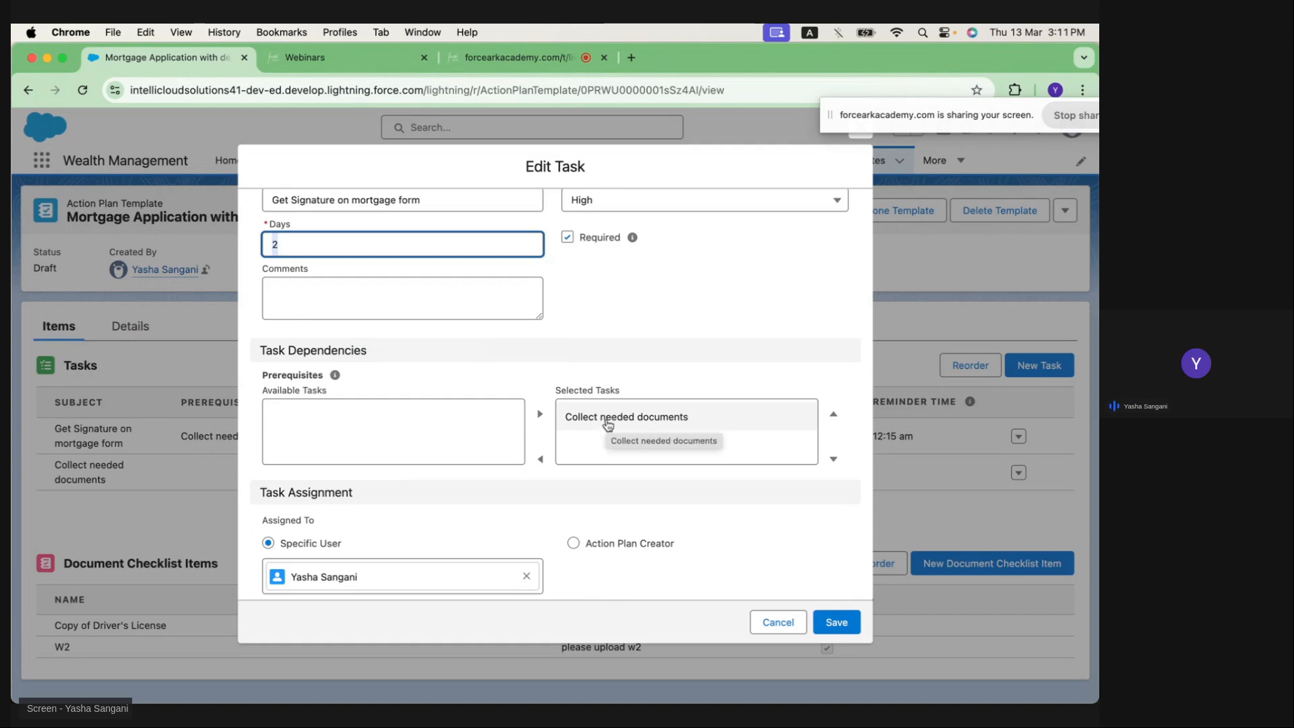
{"action": "scroll", "coordinate": [607, 423], "scroll_direction": "down", "scroll_amount": 4}
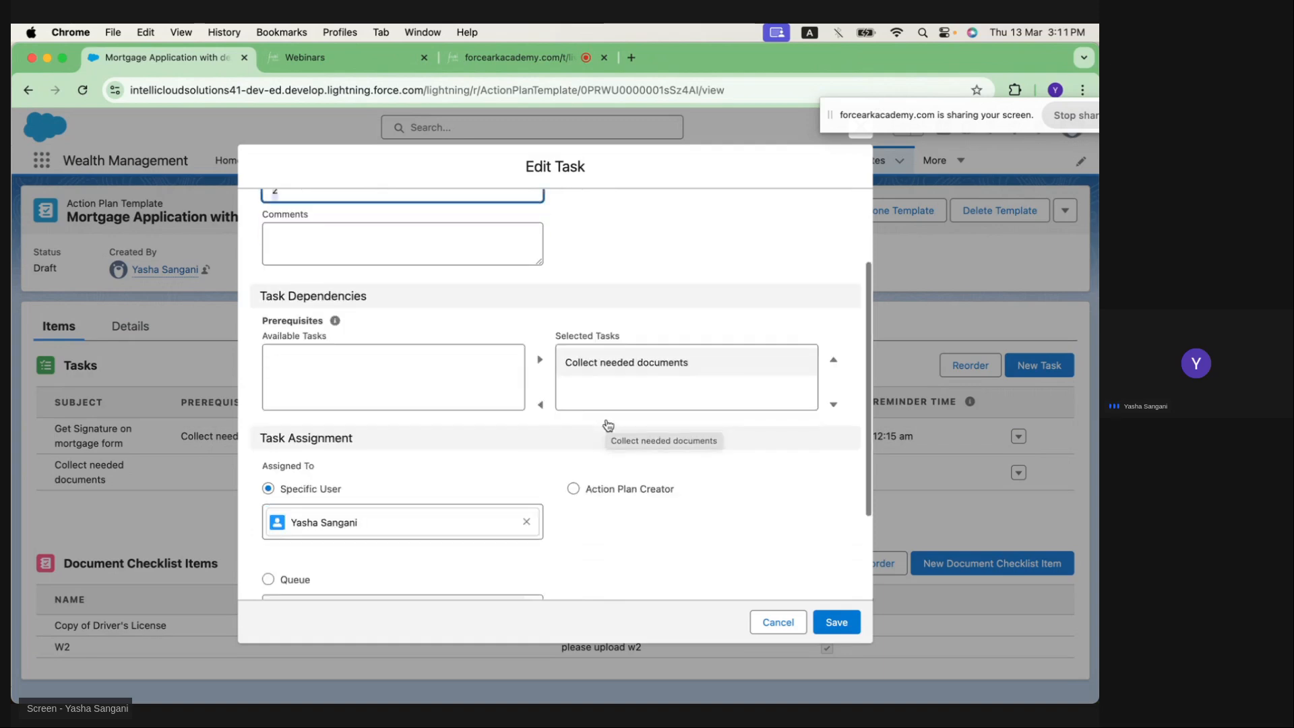
{"action": "scroll", "coordinate": [601, 398], "scroll_direction": "down", "scroll_amount": 1}
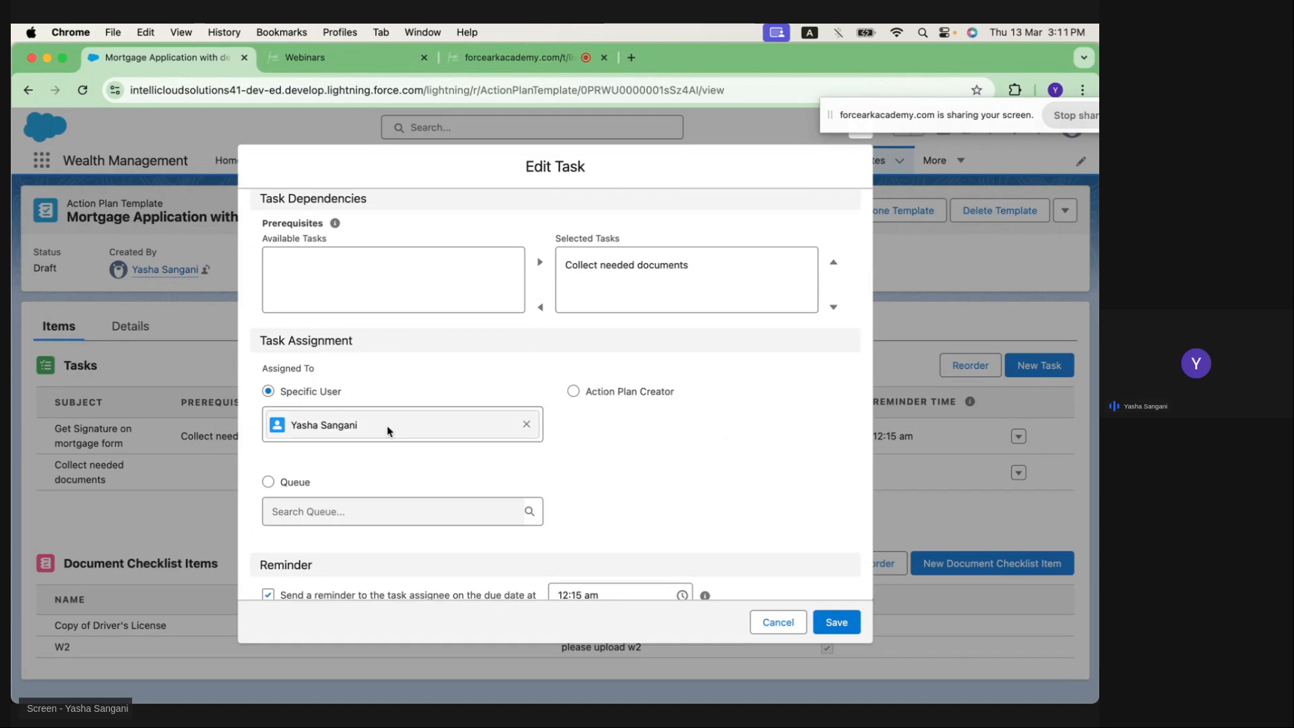
{"action": "scroll", "coordinate": [747, 458], "scroll_direction": "down", "scroll_amount": 1}
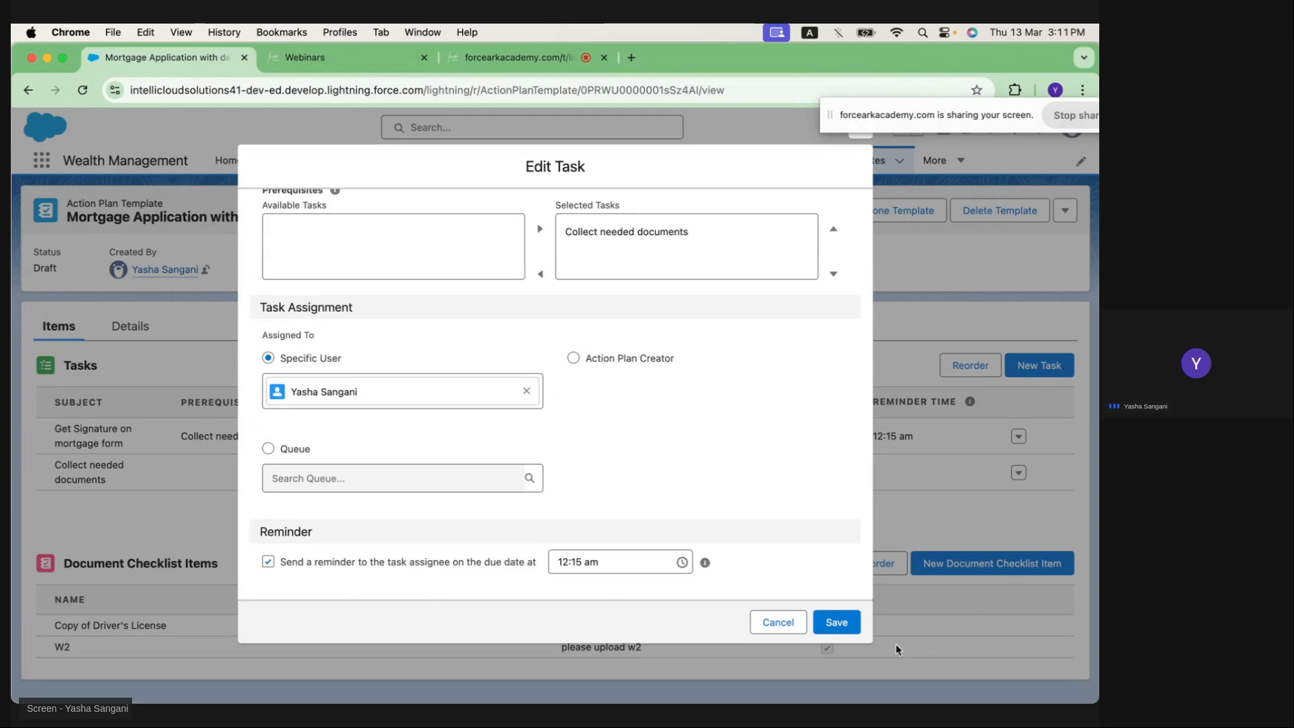
{"action": "left_click", "coordinate": [839, 614]}
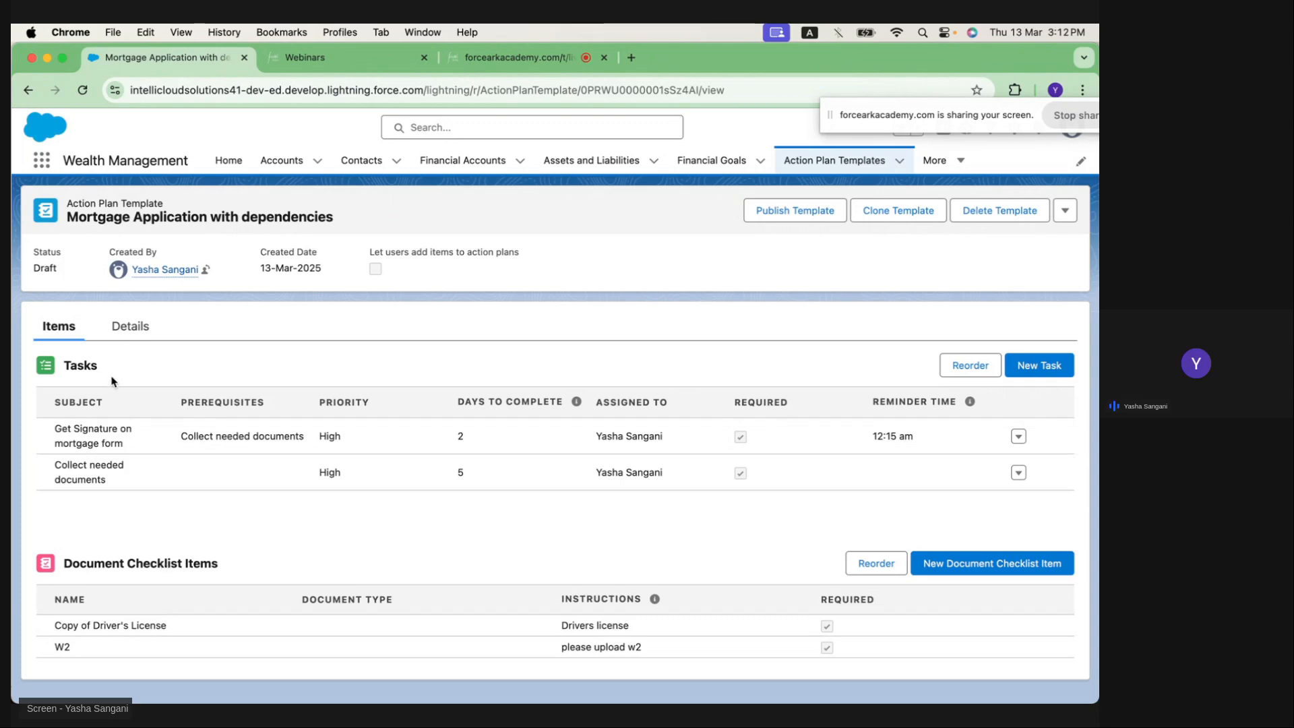
{"action": "left_click_drag", "start_coordinate": [55, 467], "coordinate": [123, 489]}
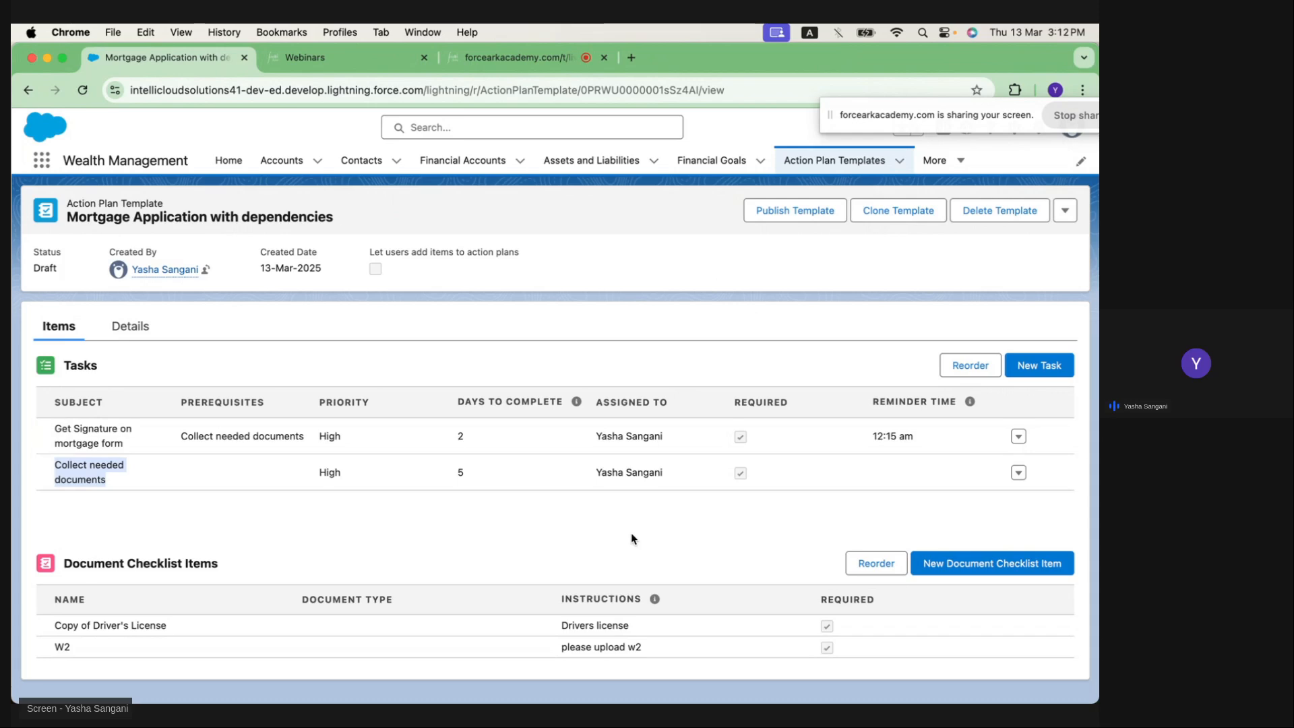
Switch to the FSC Module 2 presentation in PowerPoint, show the Document Tracking slide full screen, and exit the slide show
{"action": "mouse_move", "coordinate": [529, 701]}
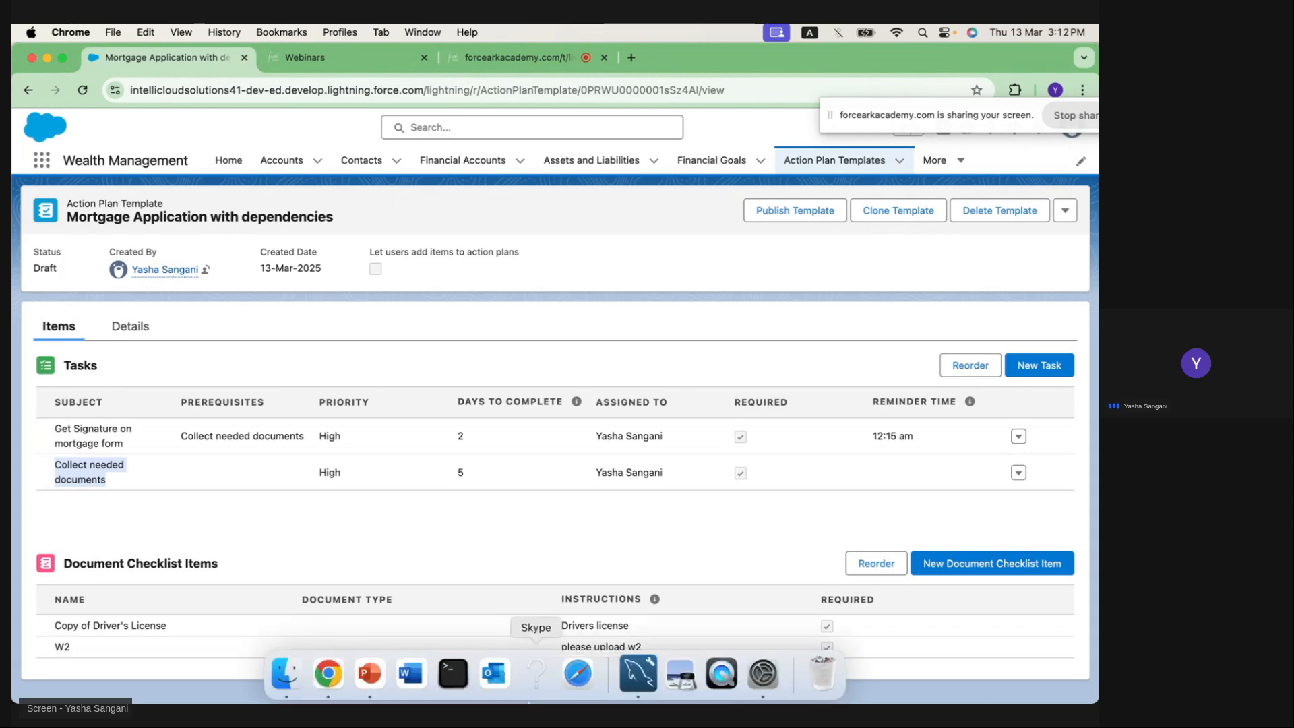
{"action": "left_click", "coordinate": [368, 677]}
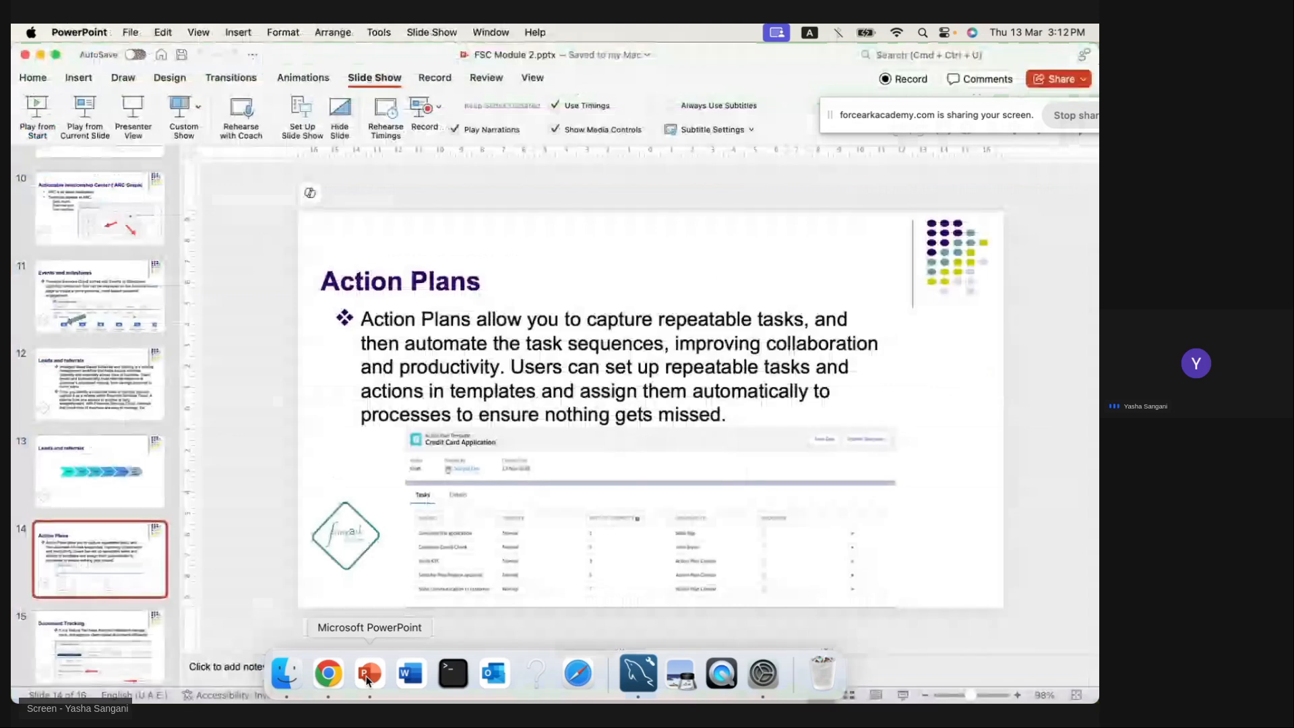
{"action": "left_click", "coordinate": [113, 637]}
{"action": "scroll", "coordinate": [113, 638], "scroll_direction": "down", "scroll_amount": 3}
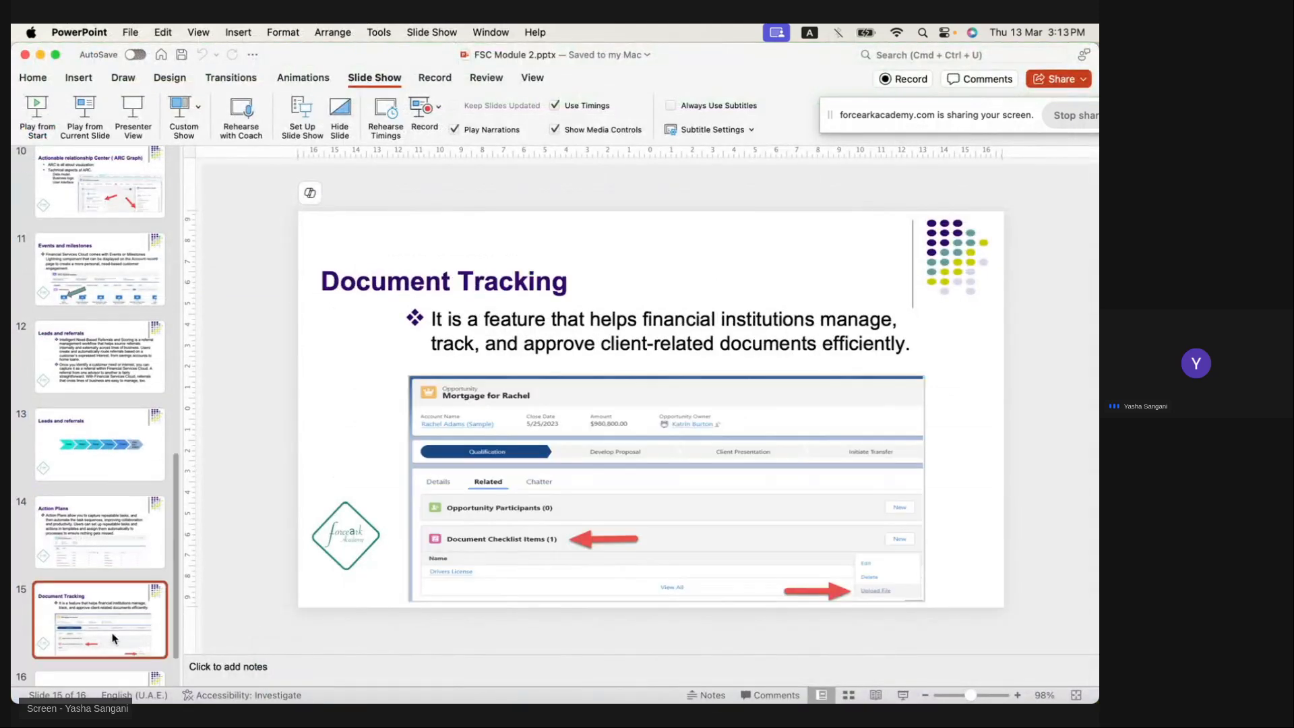
{"action": "left_click", "coordinate": [80, 125]}
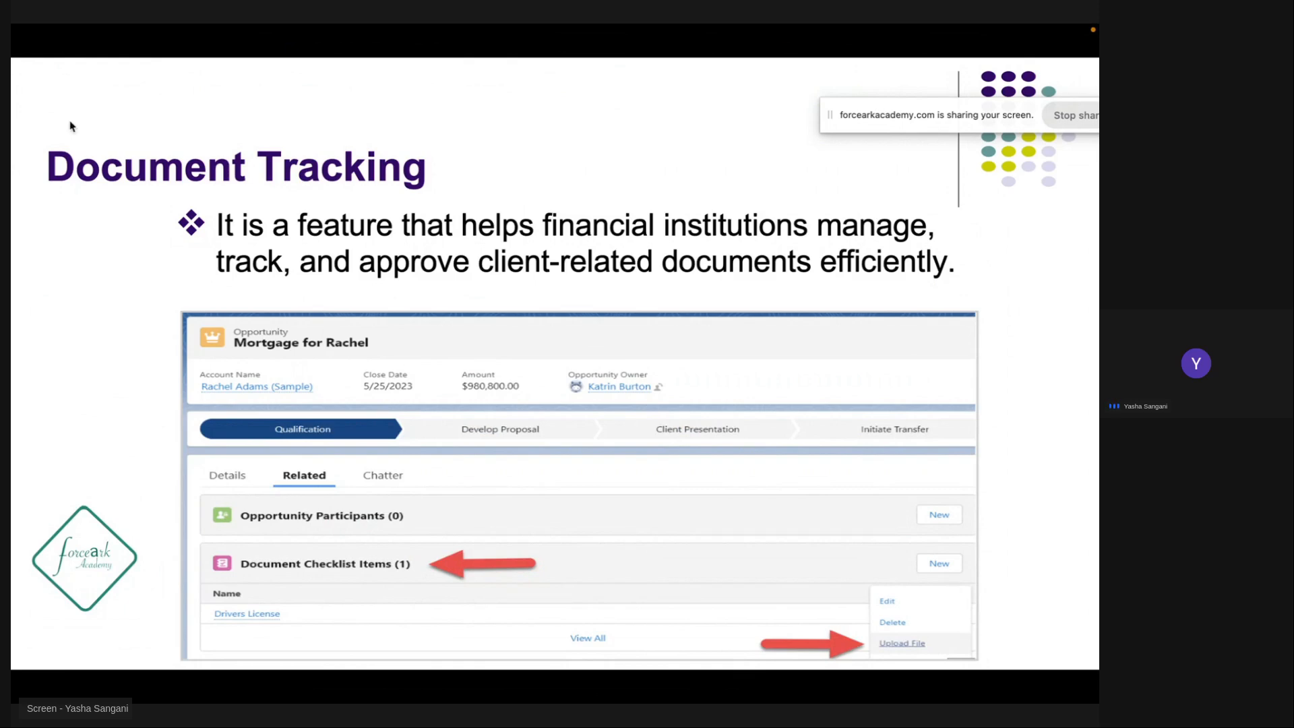
{"action": "key", "text": "Escape"}
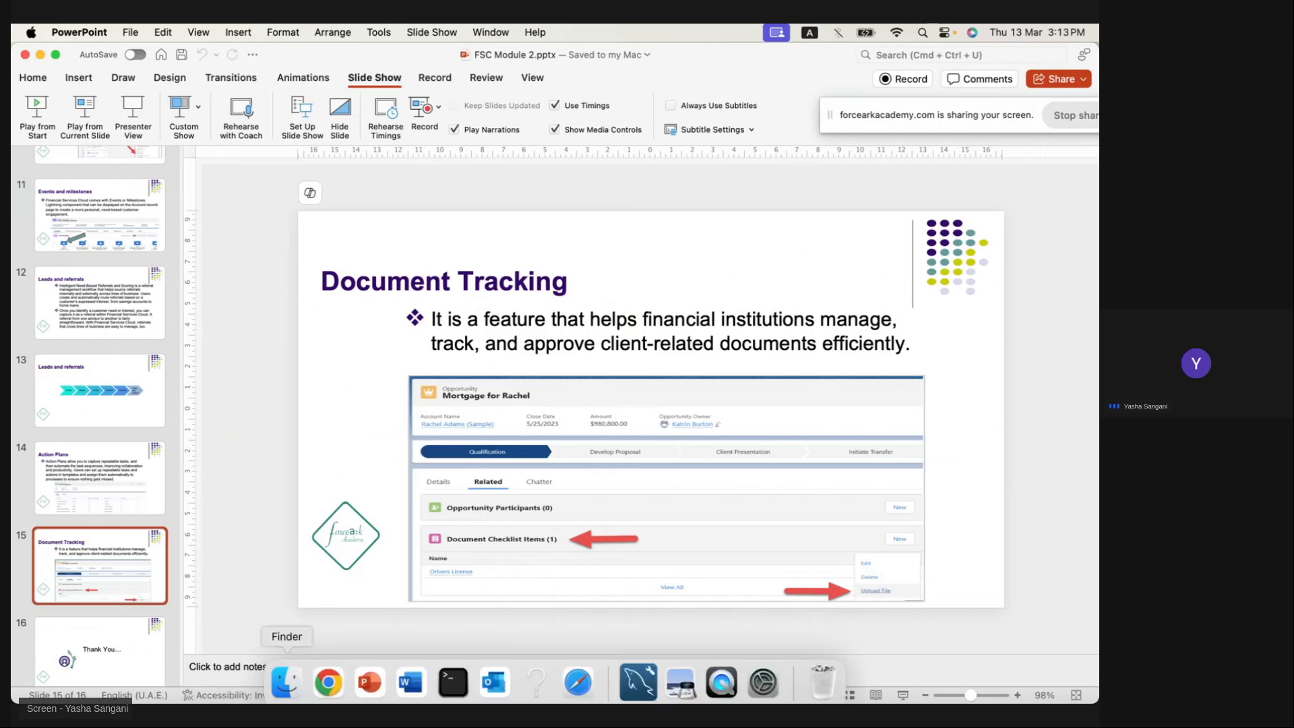
Switch back to Salesforce in Chrome and open the document checklist items of the Checking Account Transfer opportunity from the All Opportunities list
{"action": "left_click", "coordinate": [327, 674]}
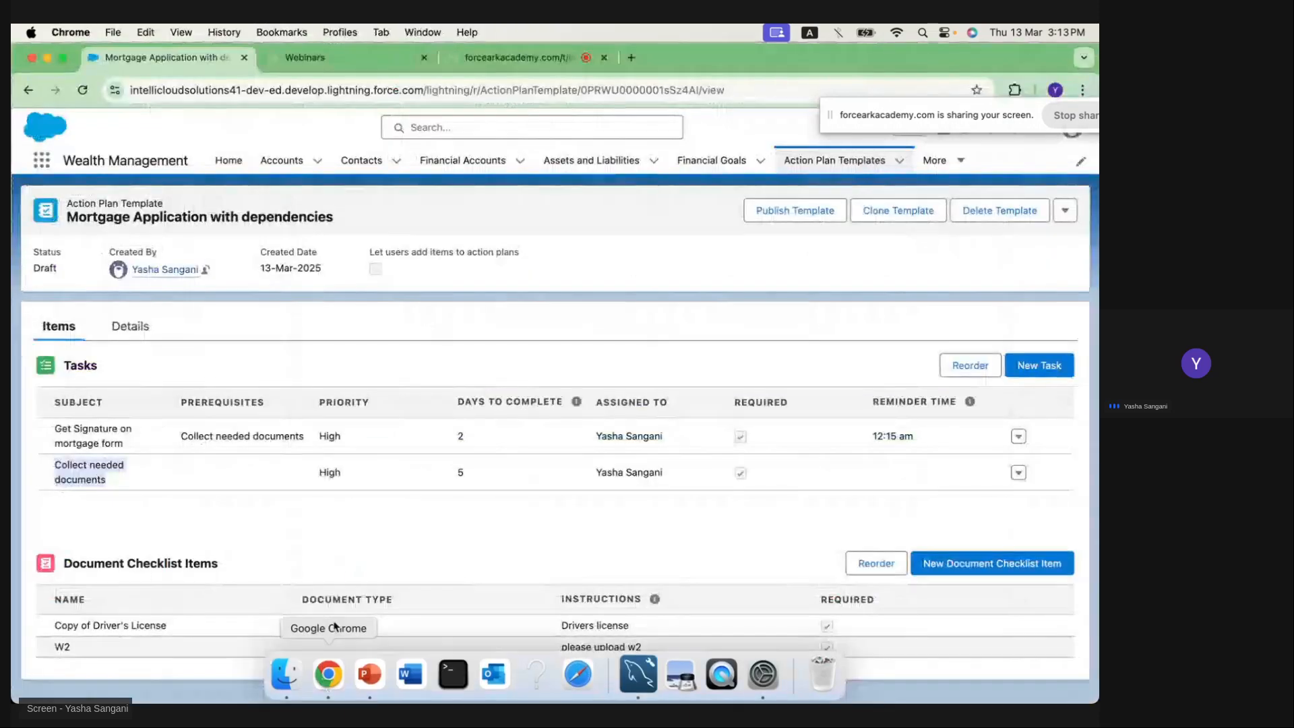
{"action": "left_click", "coordinate": [945, 164]}
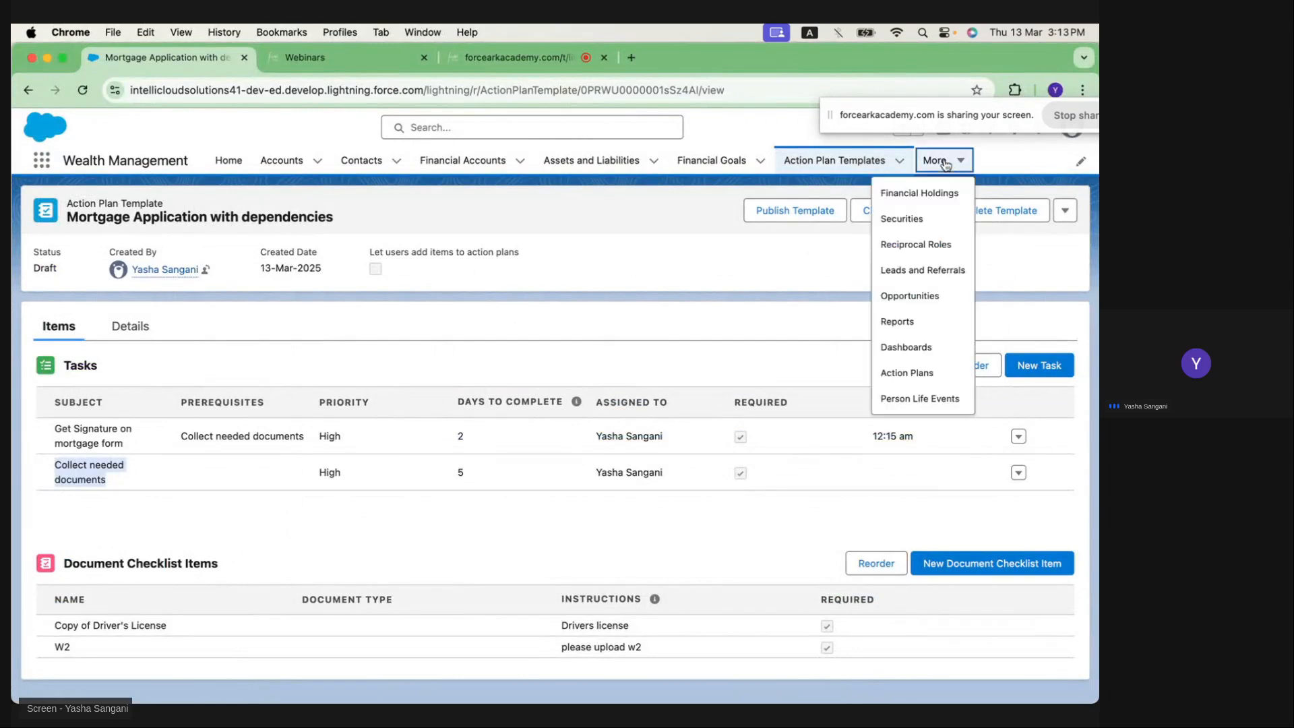
{"action": "left_click", "coordinate": [917, 295]}
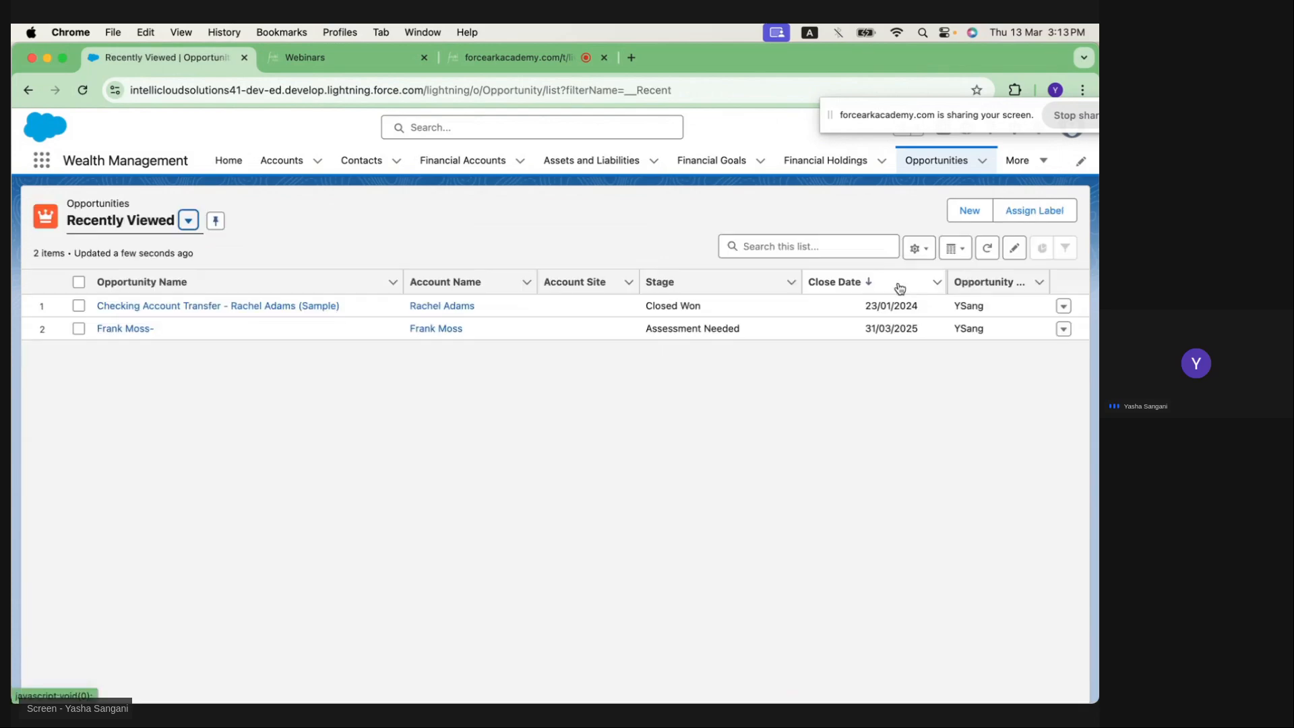
{"action": "left_click", "coordinate": [188, 222]}
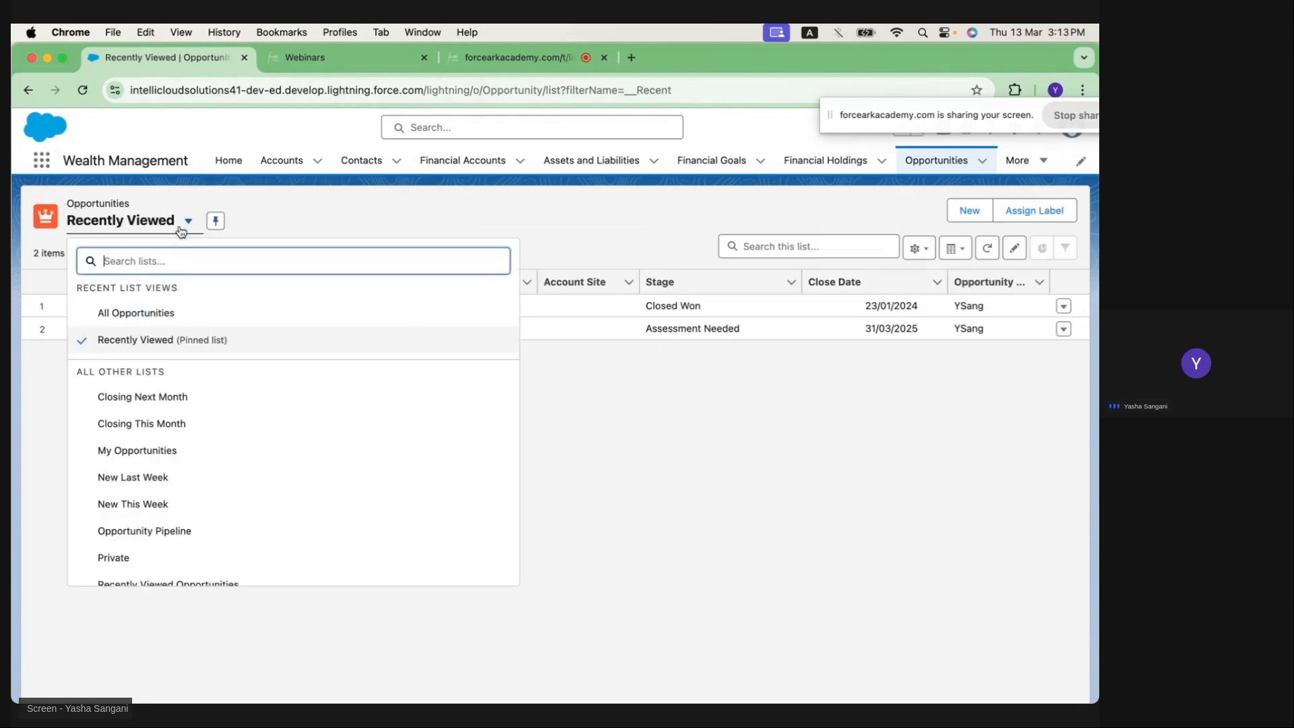
{"action": "left_click", "coordinate": [149, 322]}
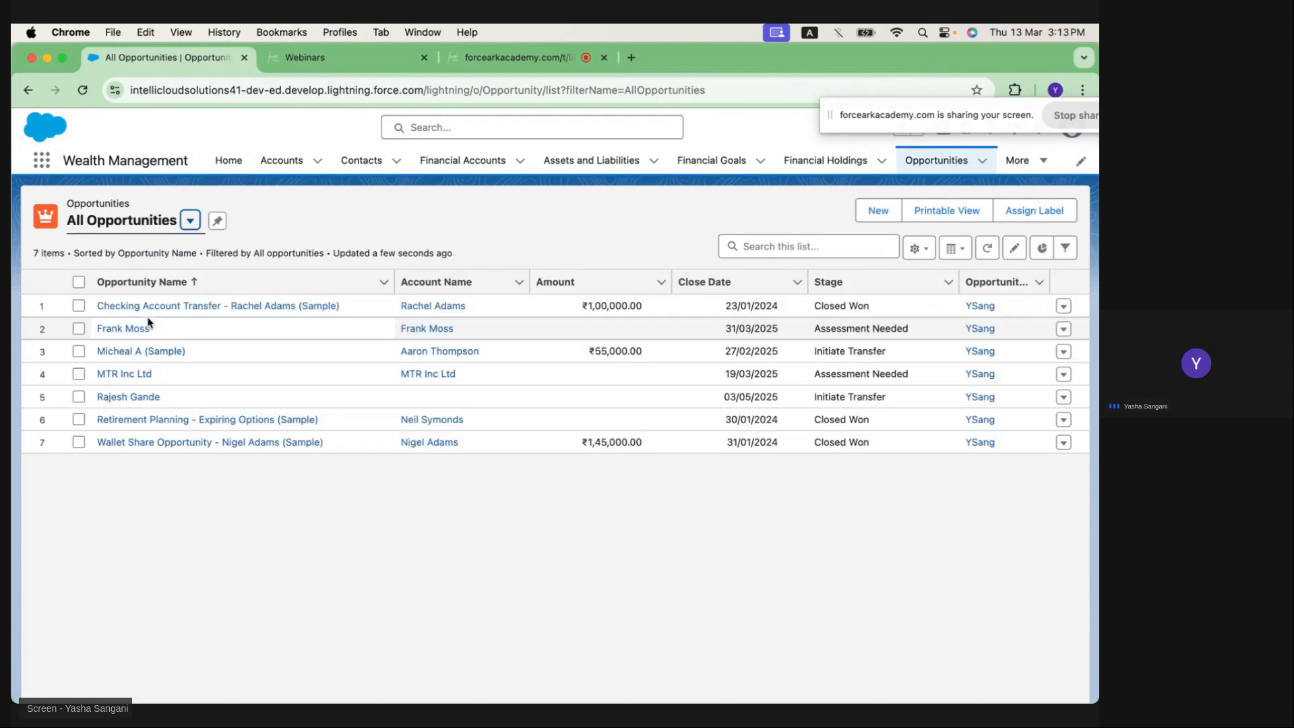
{"action": "left_click", "coordinate": [144, 307]}
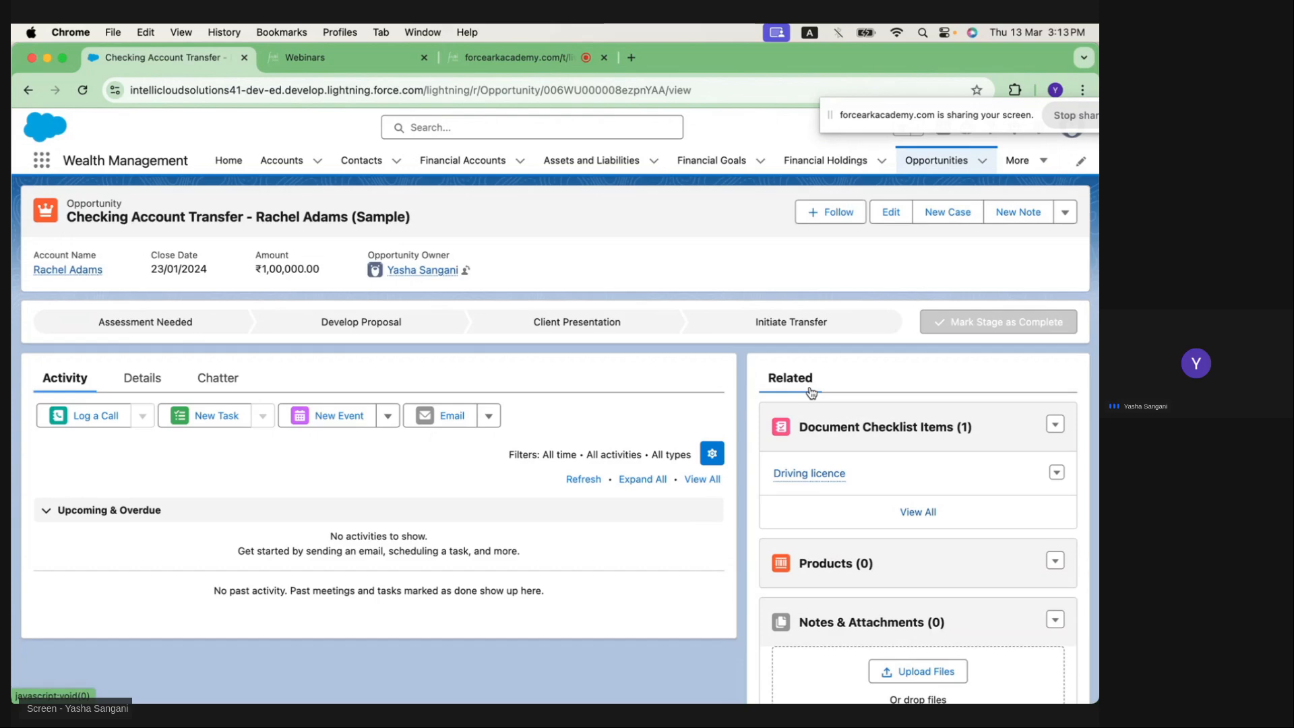
{"action": "left_click", "coordinate": [836, 426]}
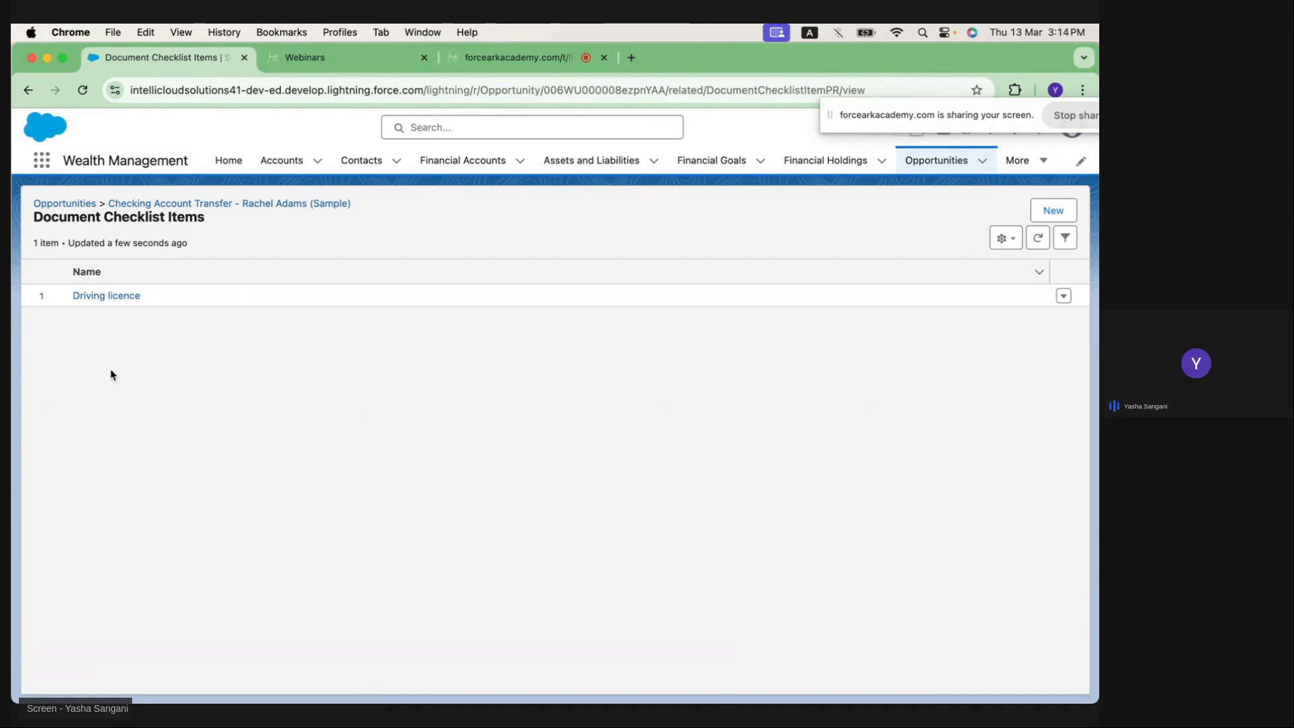
Start a new document checklist item named title deed with the status Pending
{"action": "left_click", "coordinate": [1052, 210]}
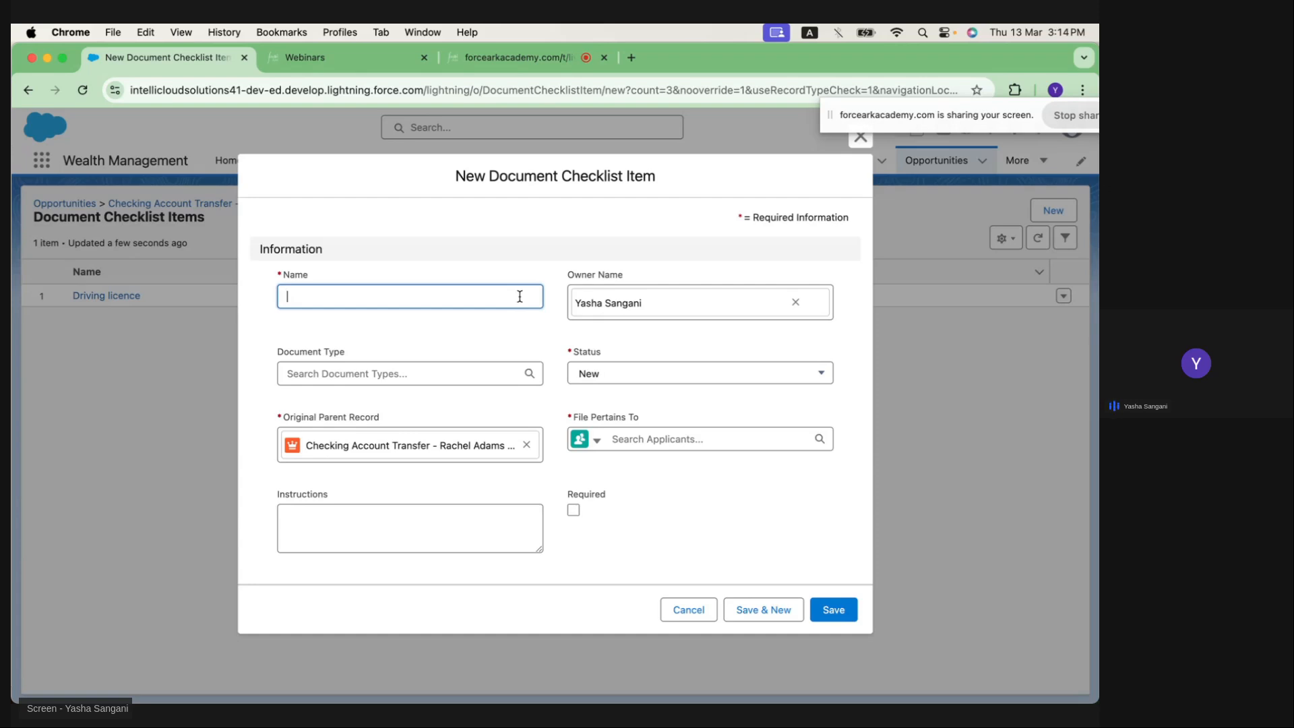
{"action": "type", "text": "til"}
{"action": "type", "text": "tl"}
{"action": "type", "text": "e deed"}
{"action": "left_click", "coordinate": [652, 504]}
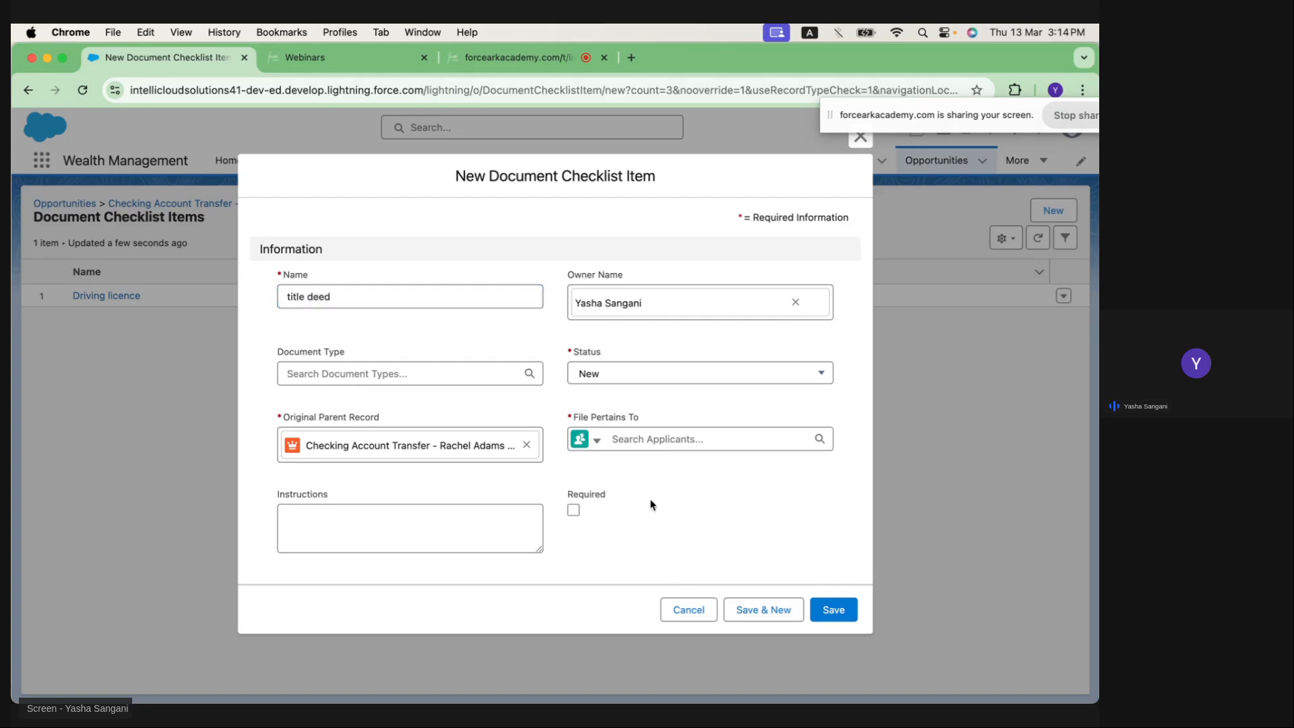
{"action": "left_click", "coordinate": [610, 379]}
{"action": "left_click", "coordinate": [612, 453]}
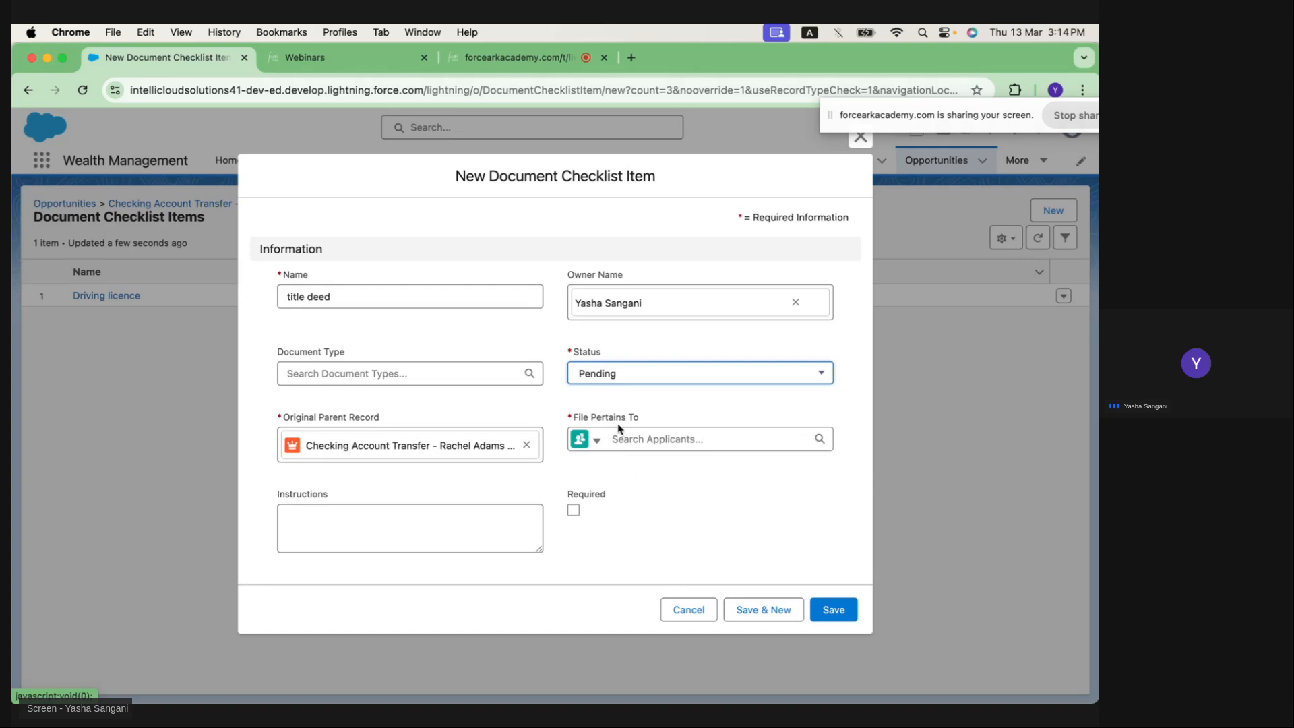
Link the title deed item's file to the opportunity client's contact record, mark it as required, and save the item
{"action": "left_click", "coordinate": [627, 440]}
{"action": "left_click", "coordinate": [595, 440]}
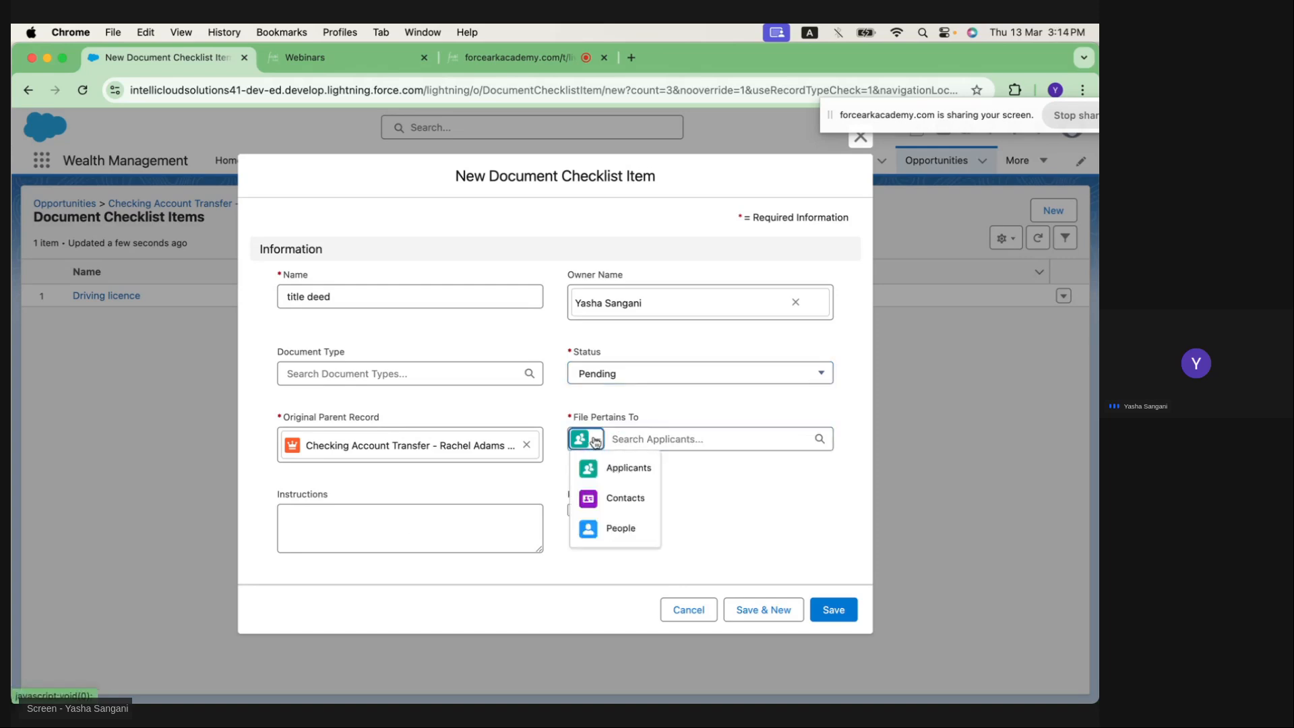
{"action": "left_click", "coordinate": [616, 494]}
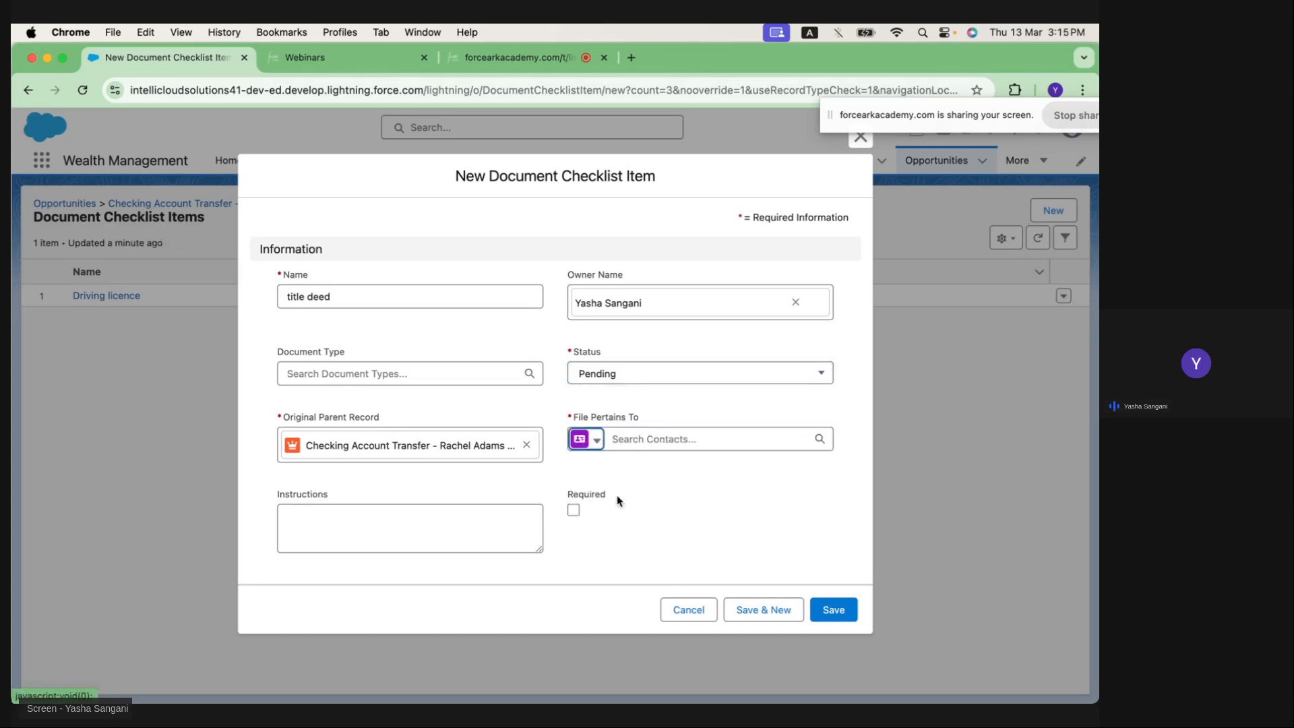
{"action": "left_click", "coordinate": [659, 439]}
{"action": "type", "text": "rache"}
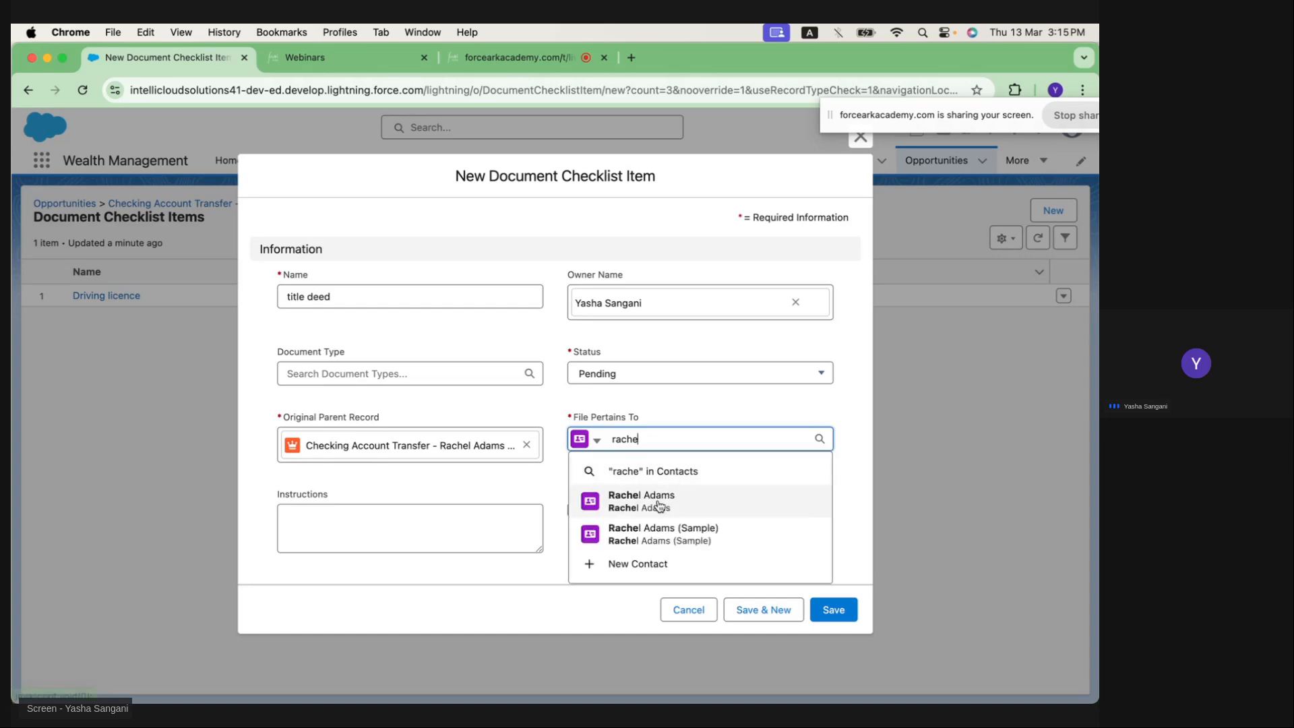
{"action": "left_click", "coordinate": [658, 512]}
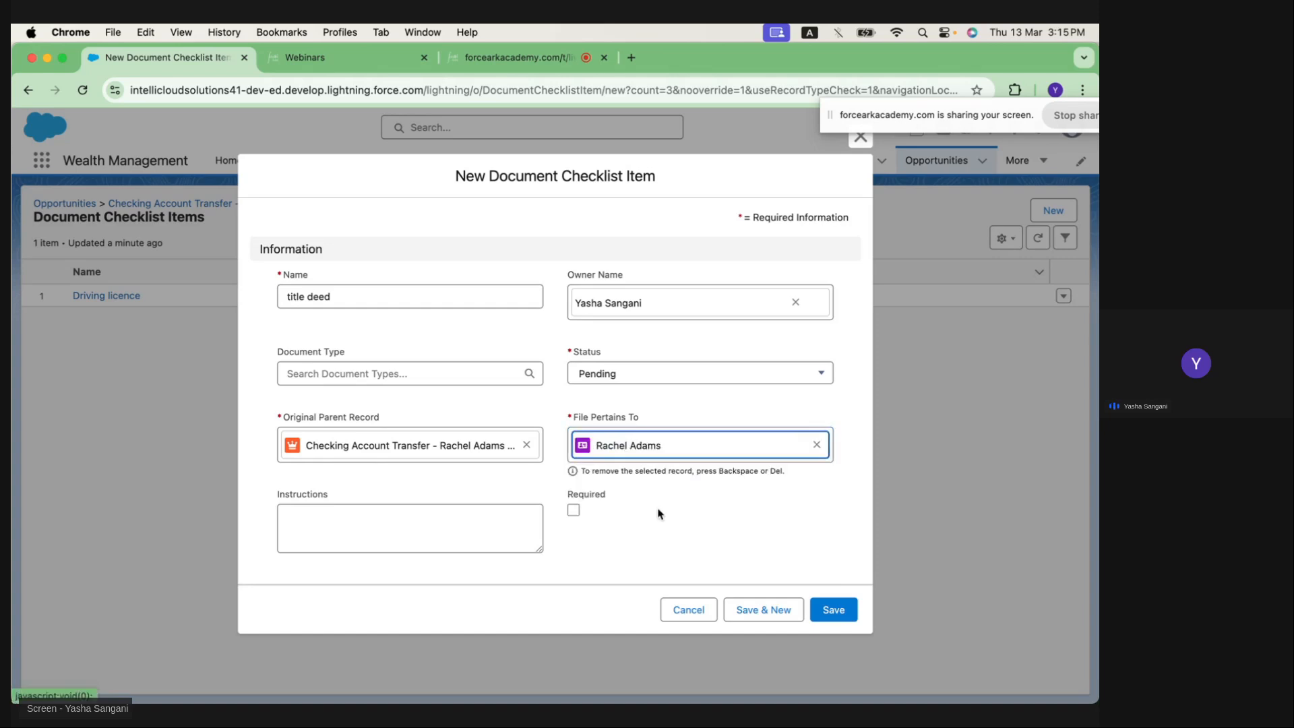
{"action": "left_click", "coordinate": [573, 512]}
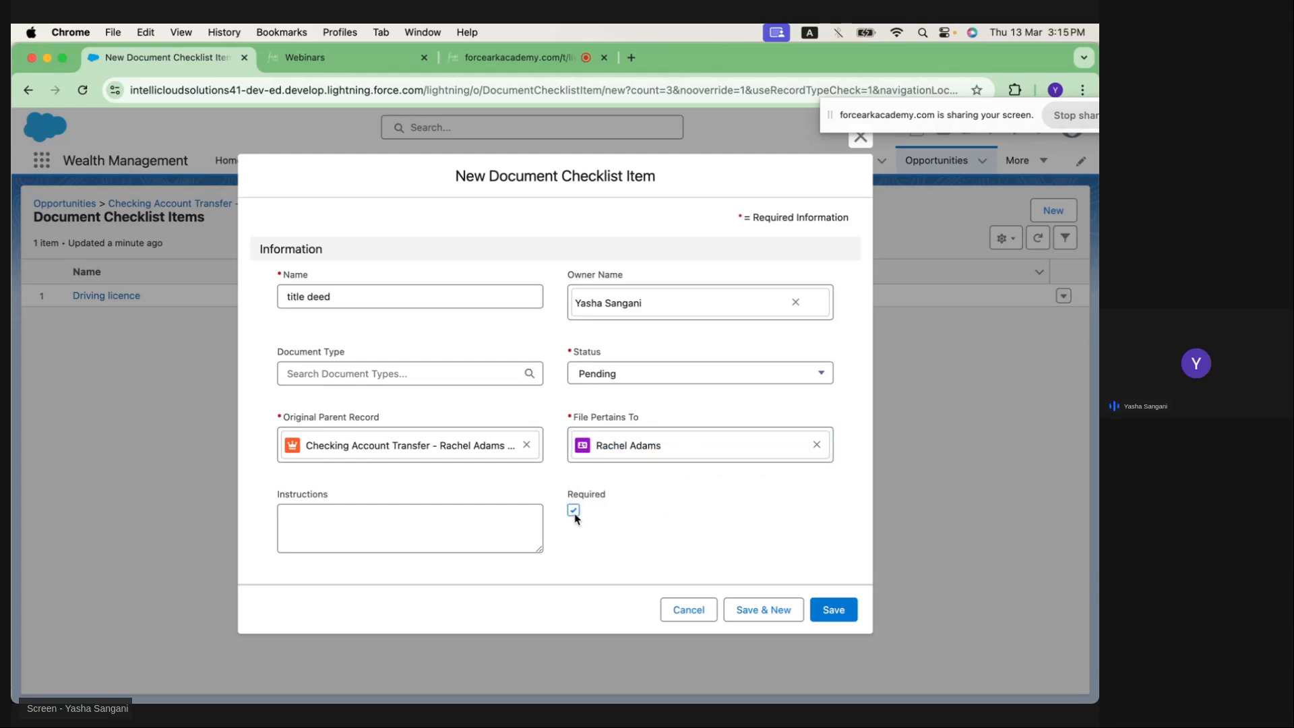
{"action": "left_click", "coordinate": [830, 610]}
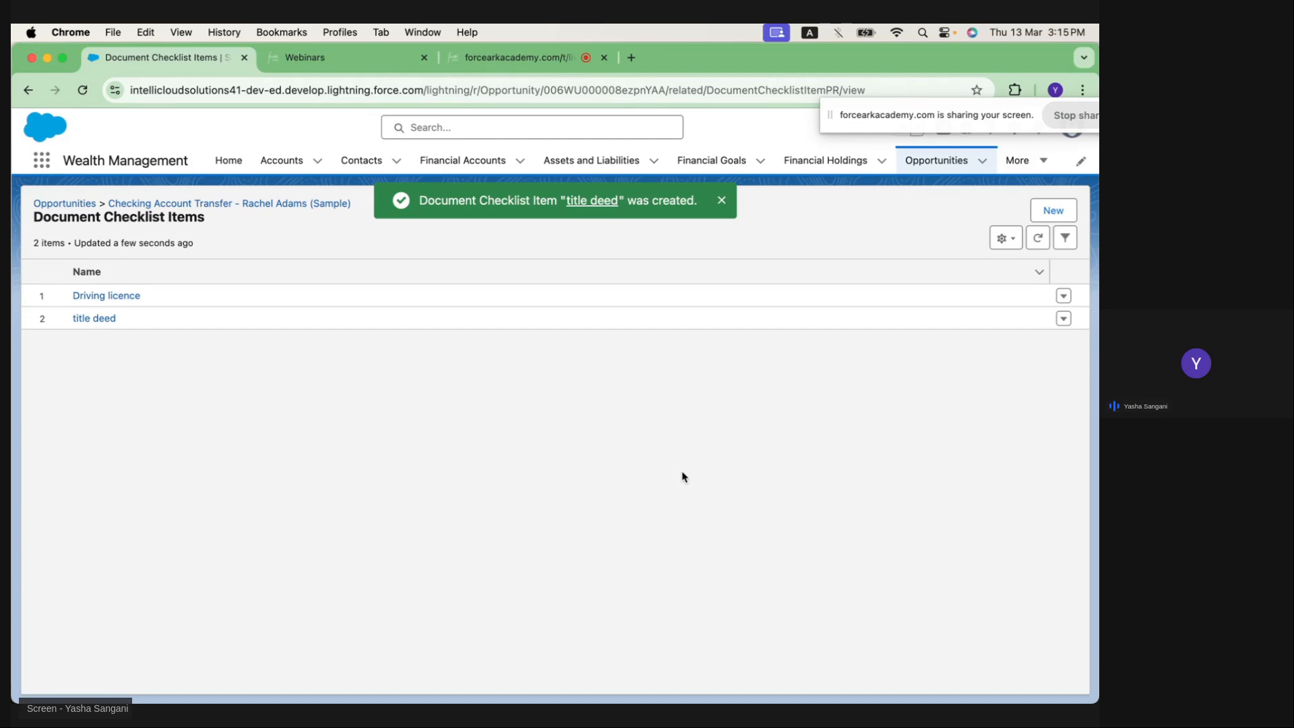
Try to submit the title deed checklist item for approval with the comment "please verify these documents"
{"action": "left_click", "coordinate": [1063, 318]}
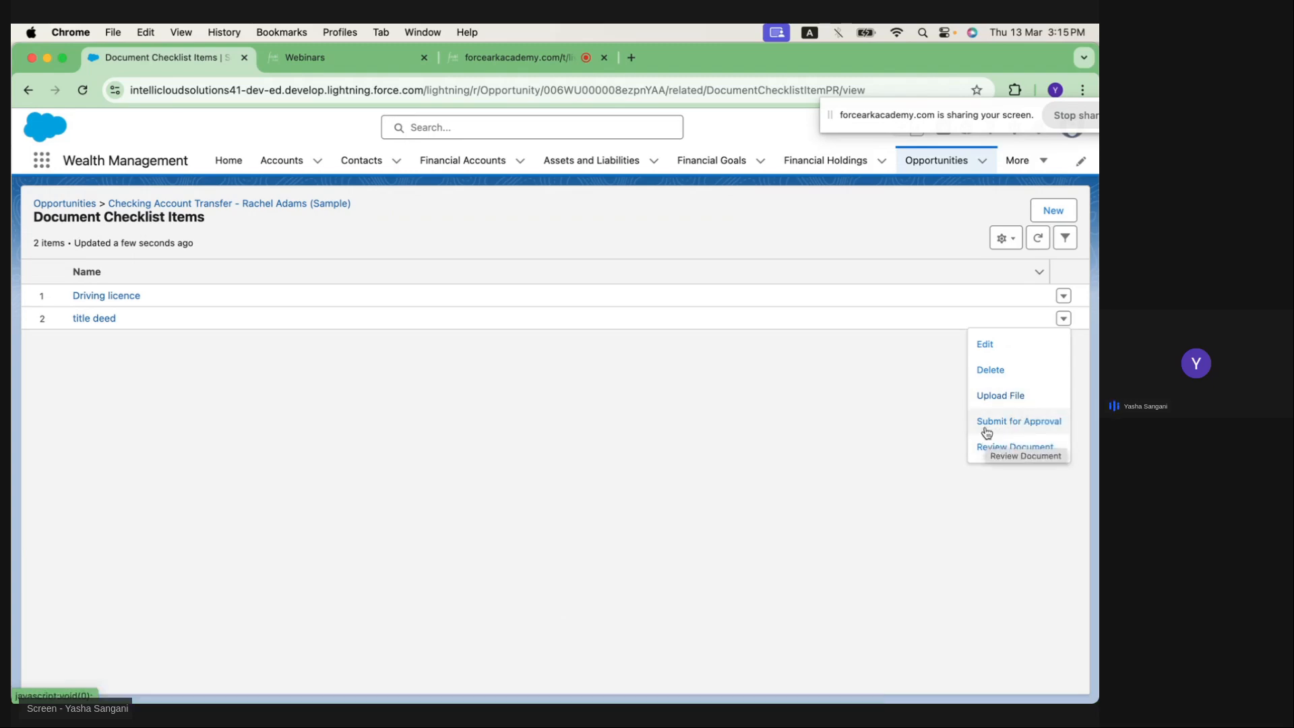
{"action": "left_click", "coordinate": [1041, 419]}
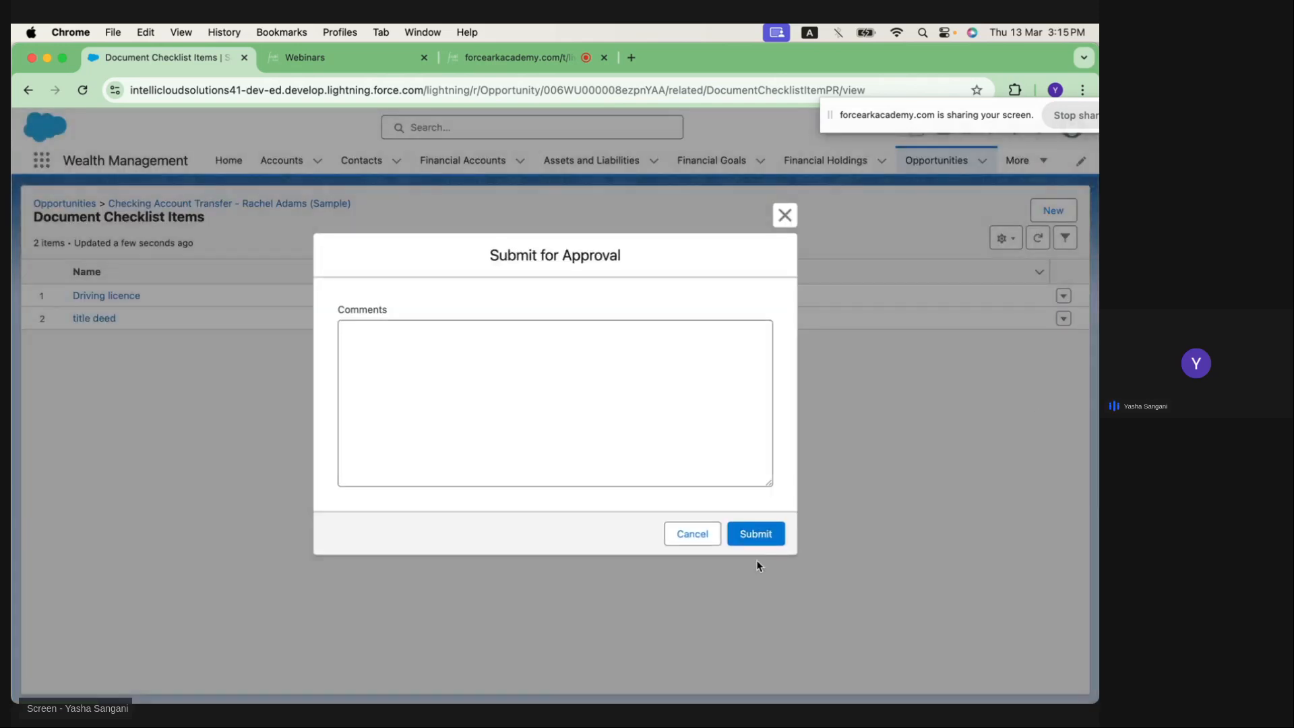
{"action": "left_click", "coordinate": [555, 364]}
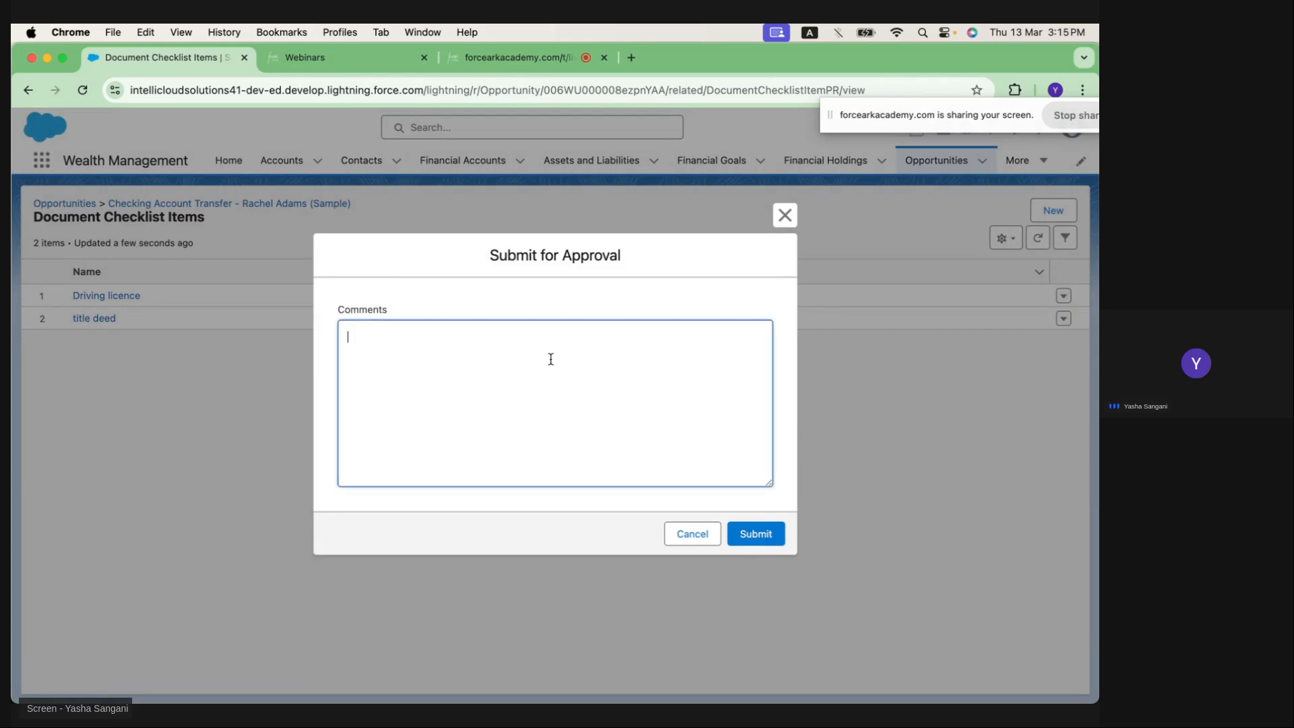
{"action": "type", "text": "v"}
{"action": "key", "text": "BackSpace"}
{"action": "type", "text": "plese"}
{"action": "key", "text": "BackSpace"}
{"action": "type", "text": "ase verify these documents"}
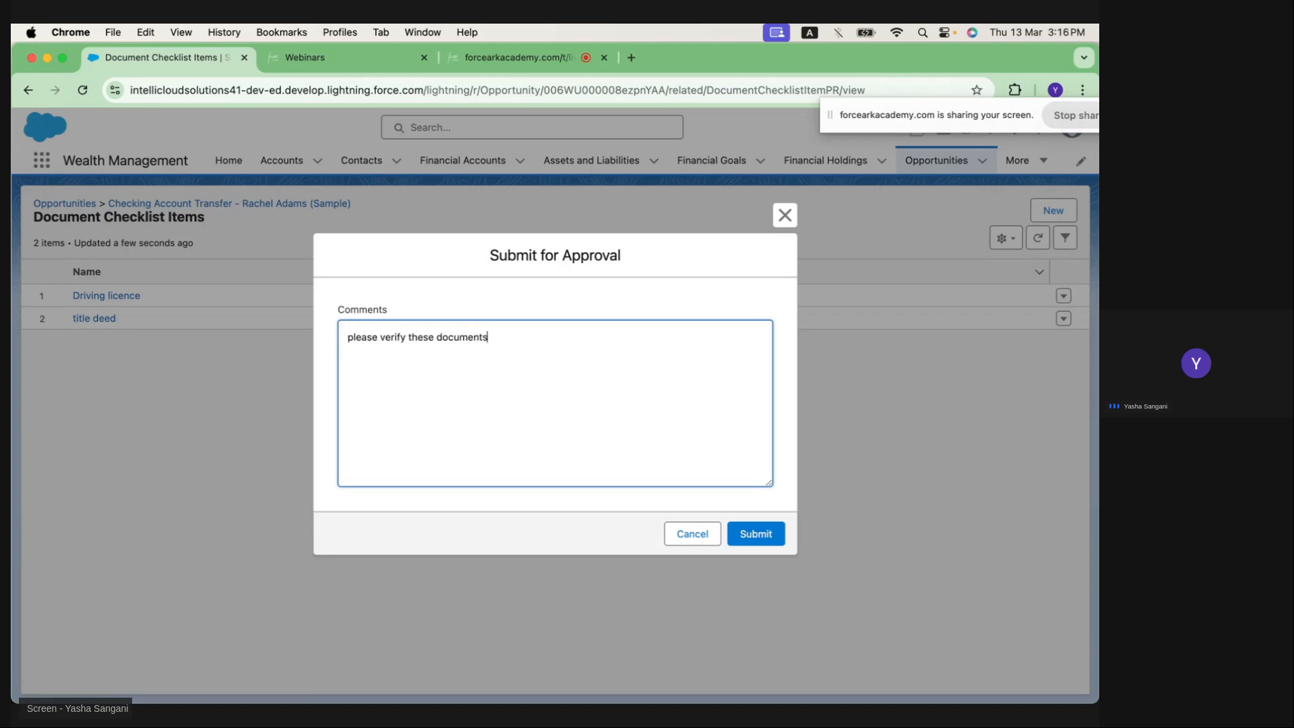
{"action": "left_click", "coordinate": [745, 536]}
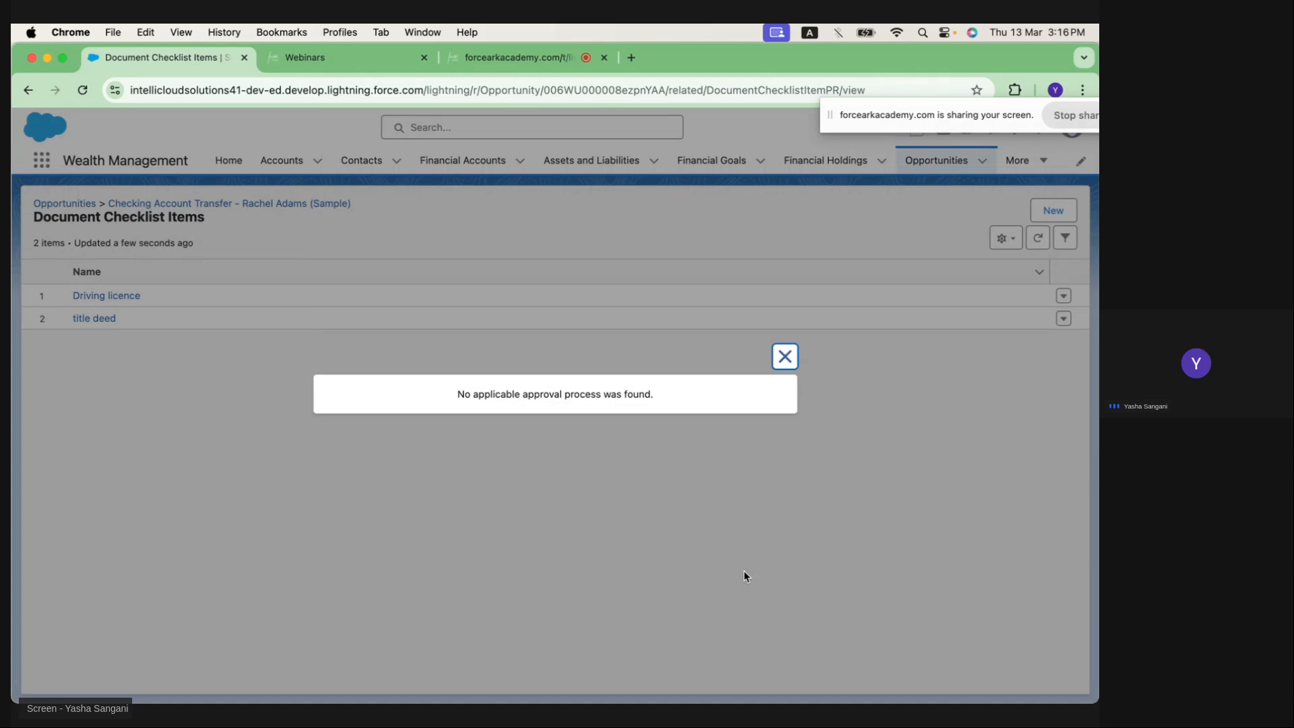
{"action": "left_click", "coordinate": [790, 366]}
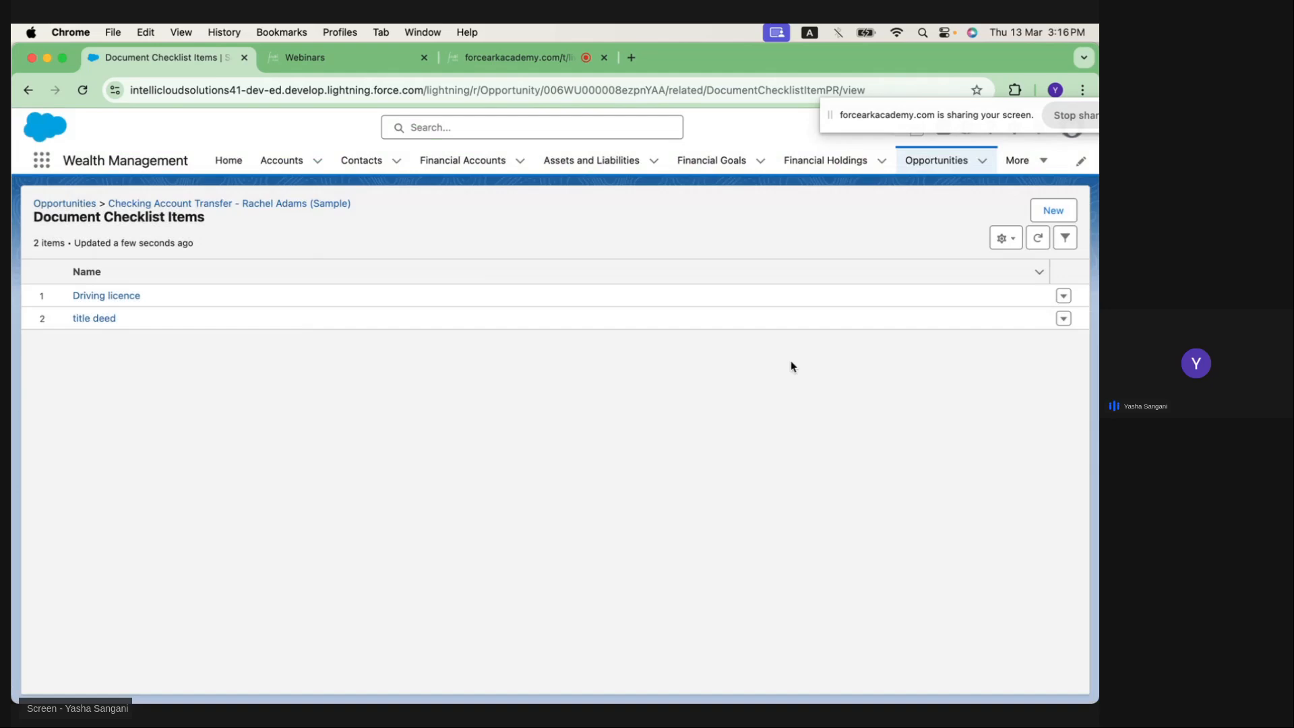
Show the title deed item's available actions, and switch to the FSC Module 2 presentation in PowerPoint to display the closing Thank You slide
{"action": "left_click", "coordinate": [1063, 319]}
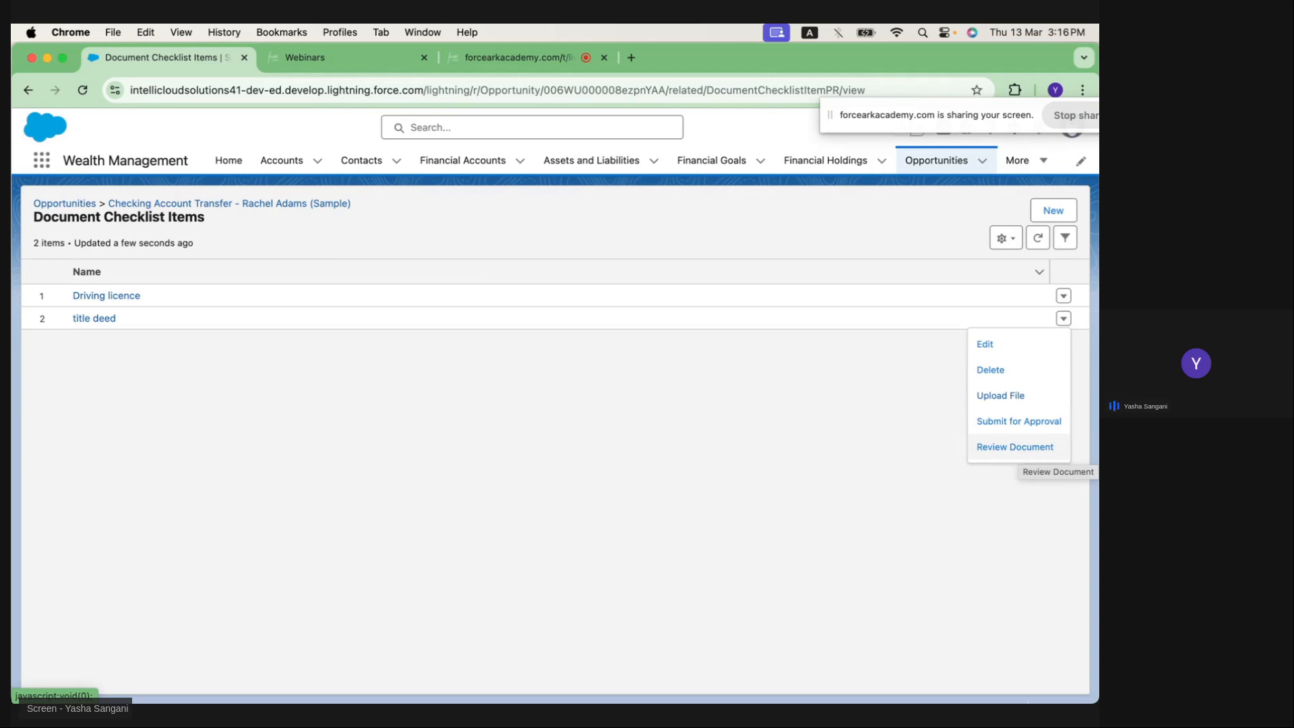
{"action": "mouse_move", "coordinate": [876, 701]}
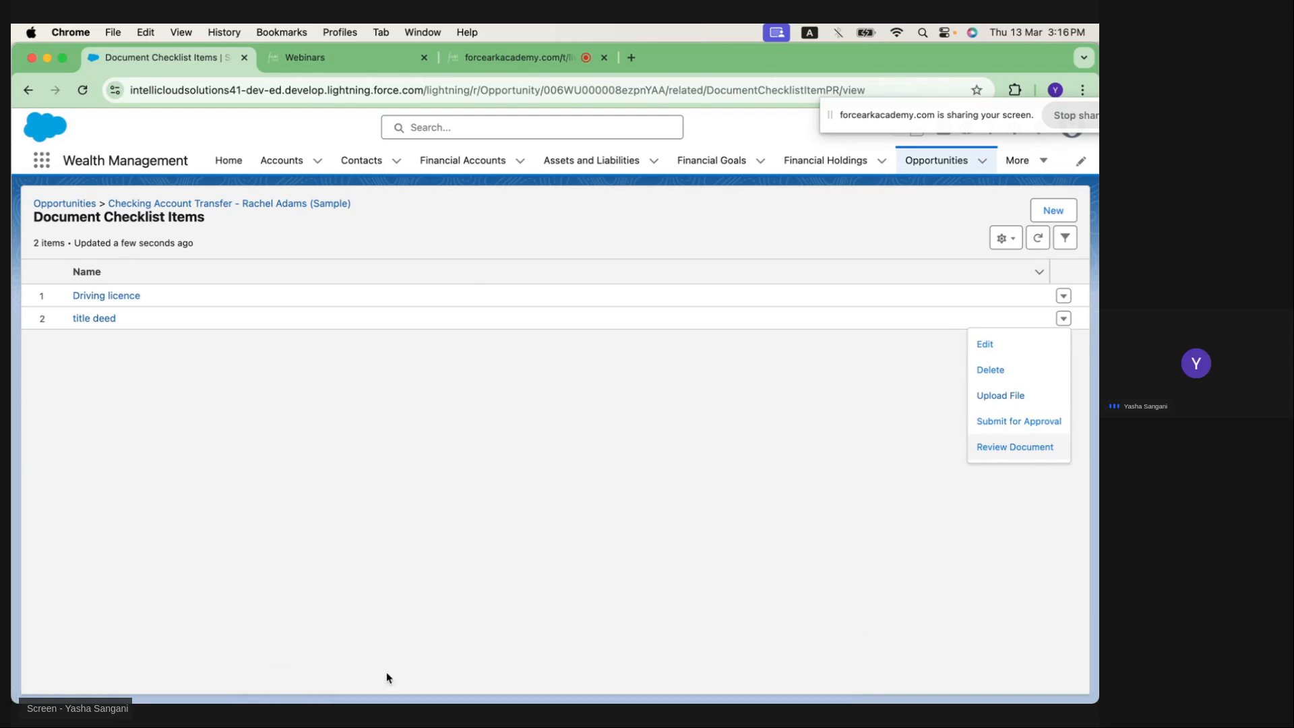
{"action": "left_click", "coordinate": [370, 675]}
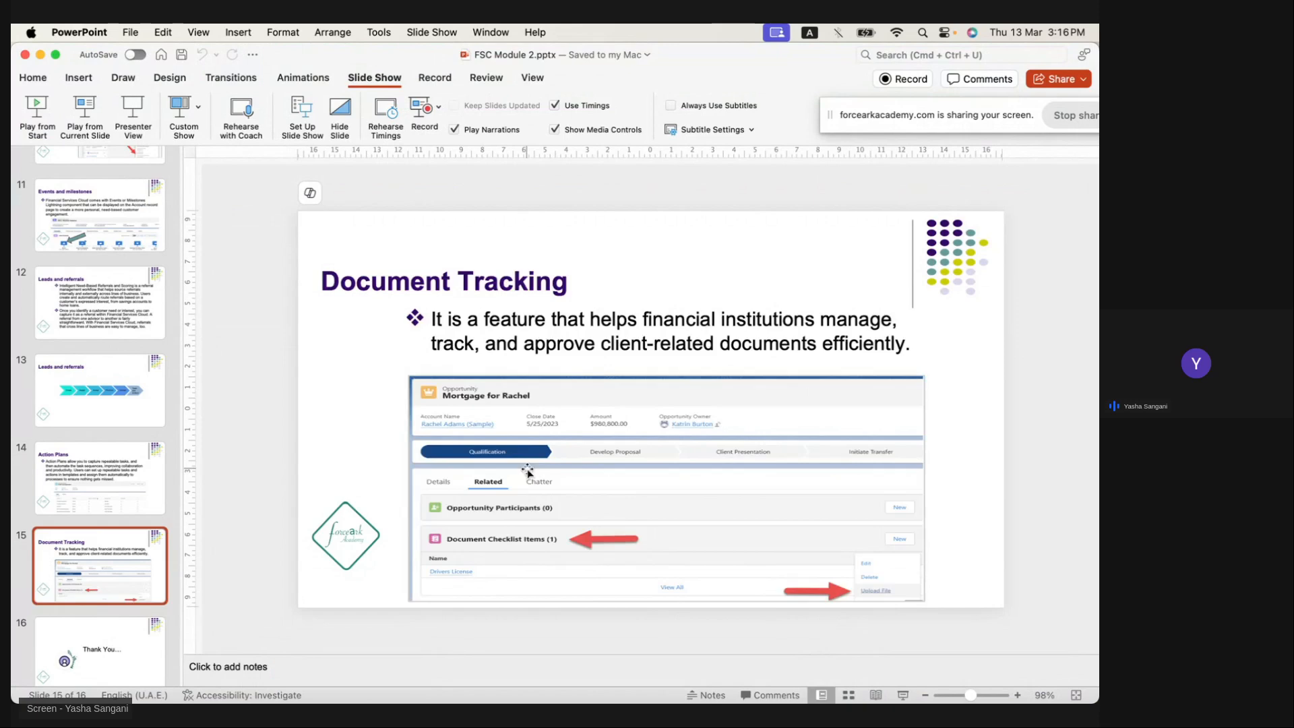
{"action": "key", "text": "Up"}
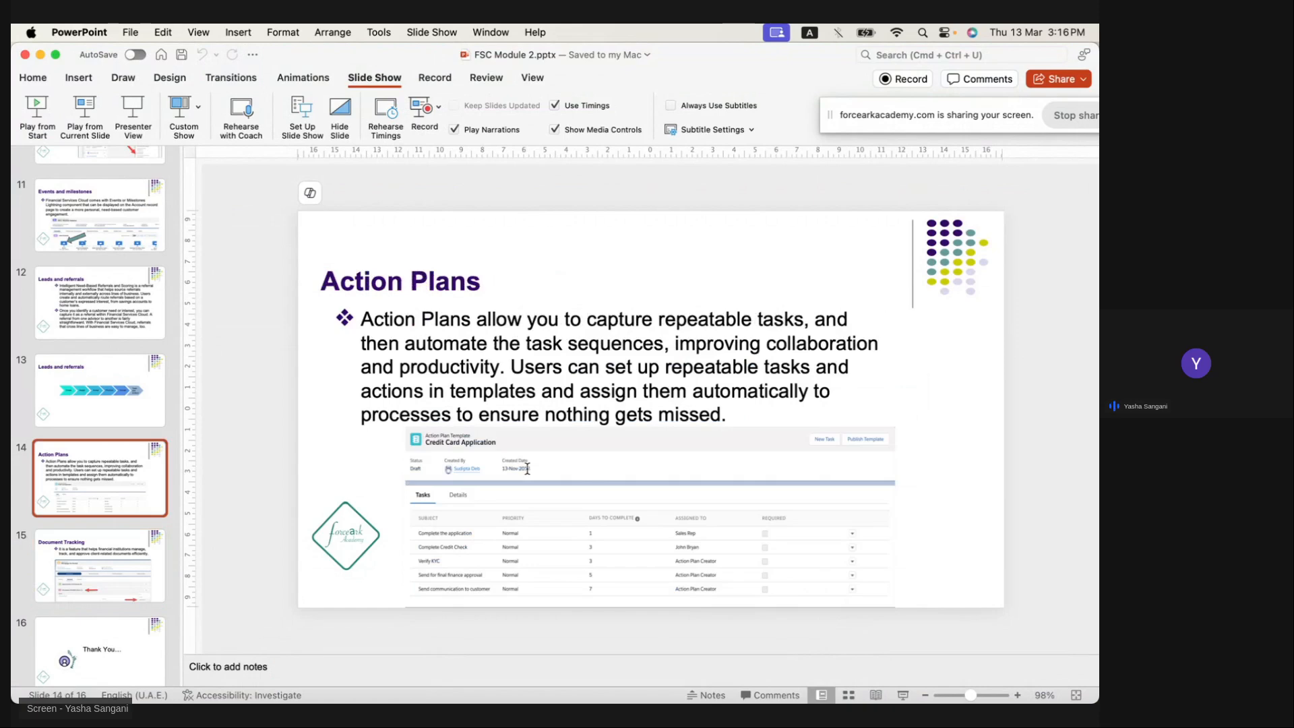
{"action": "left_click", "coordinate": [124, 639]}
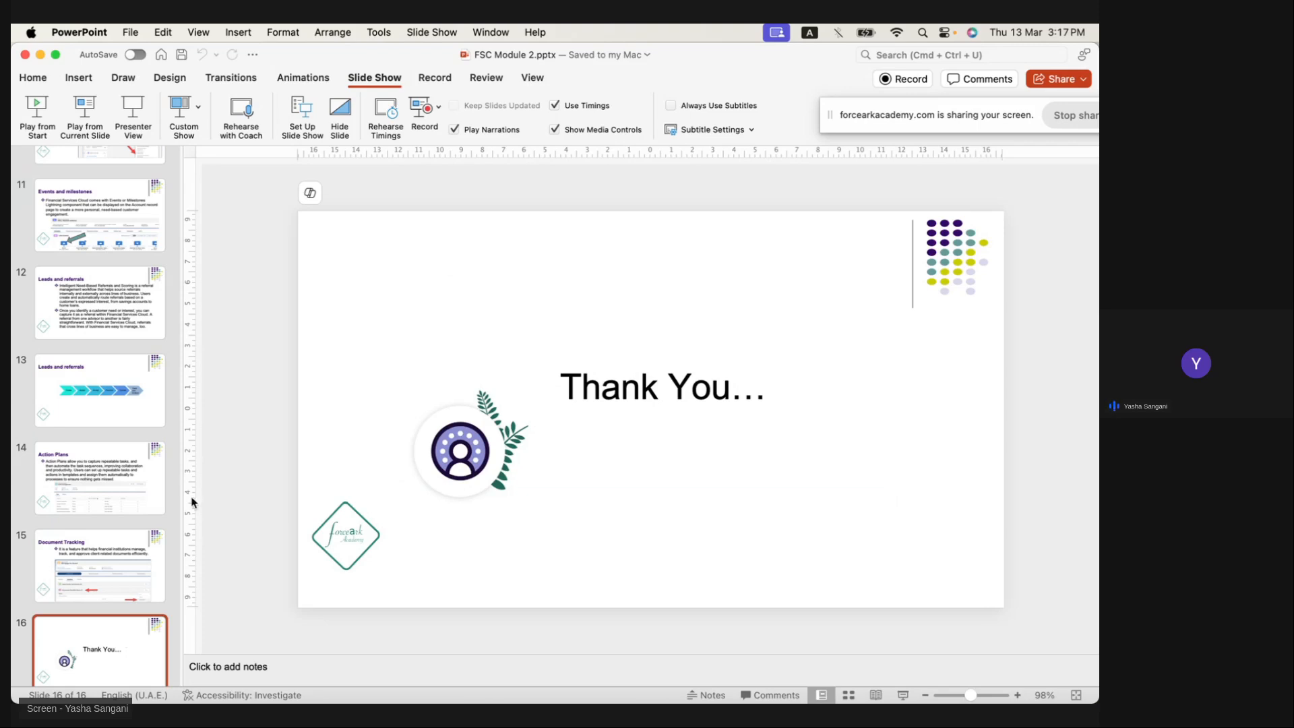
Minimize PowerPoint, switch to the live class page in Chrome, and review the participant list and the chat
{"action": "left_click", "coordinate": [41, 55]}
{"action": "left_click", "coordinate": [546, 67]}
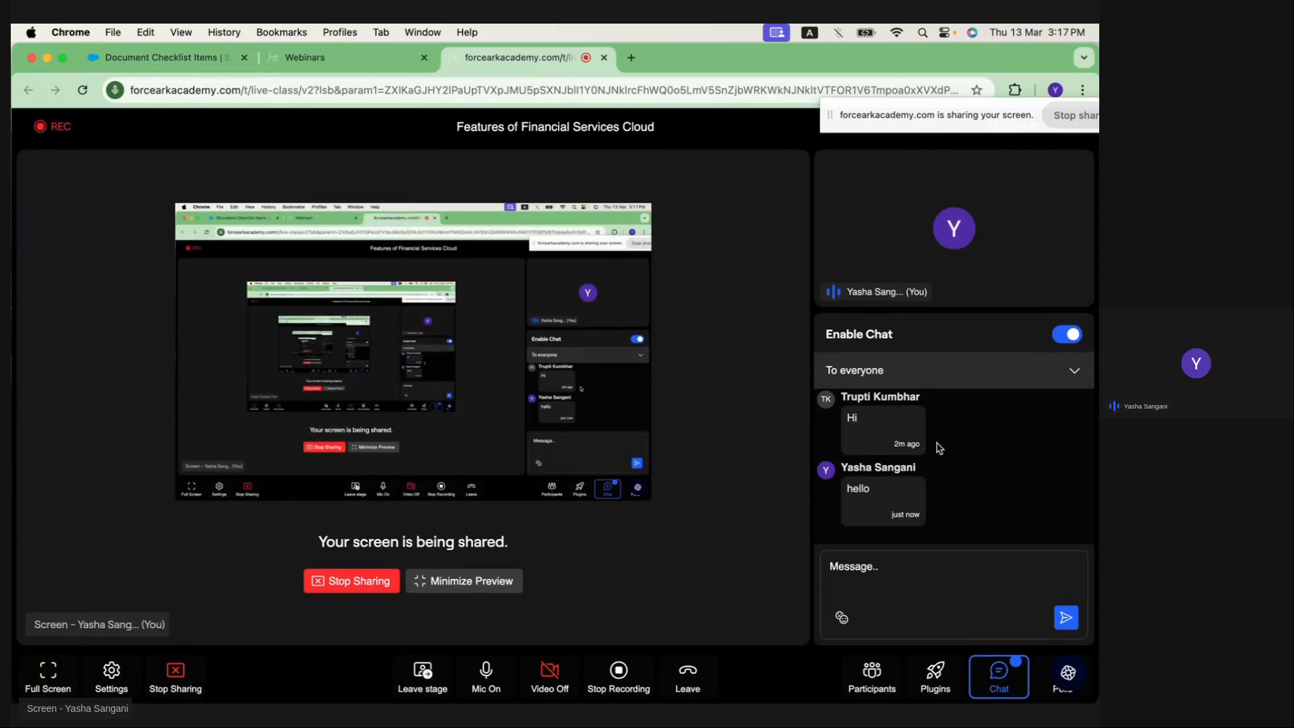
{"action": "left_click", "coordinate": [876, 674]}
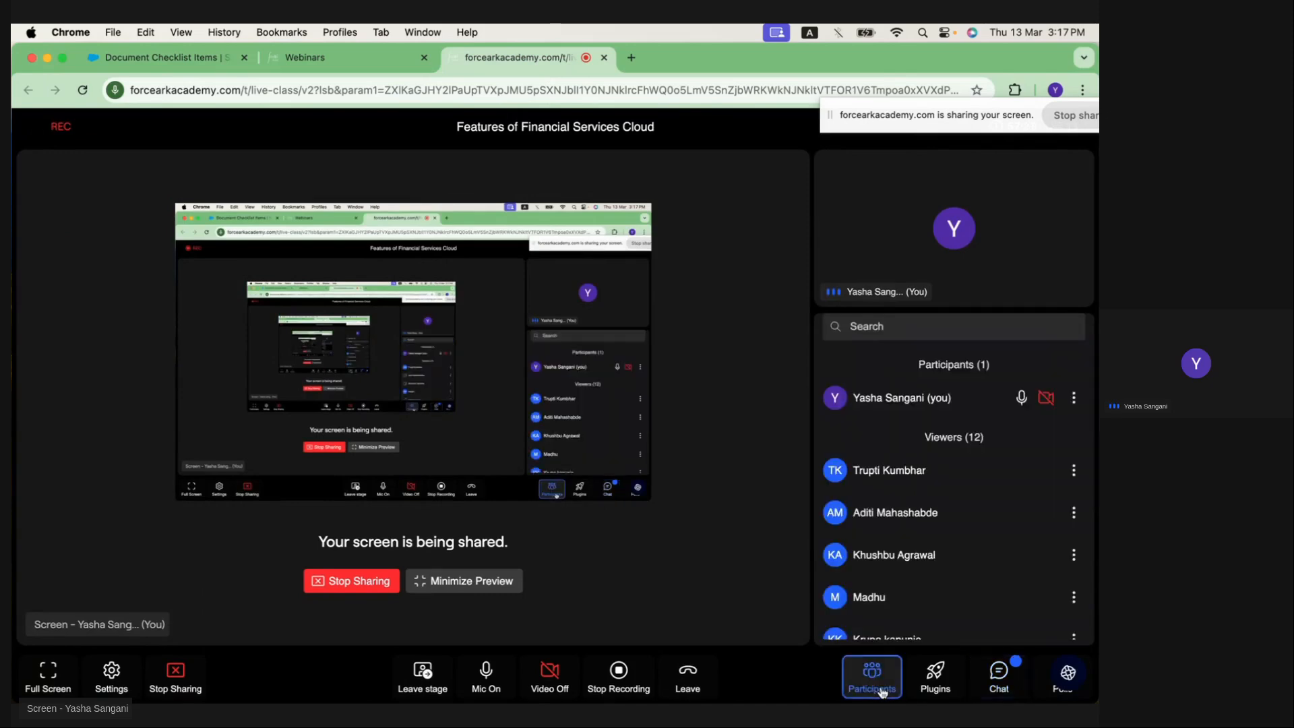
{"action": "scroll", "coordinate": [904, 612], "scroll_direction": "down", "scroll_amount": 5}
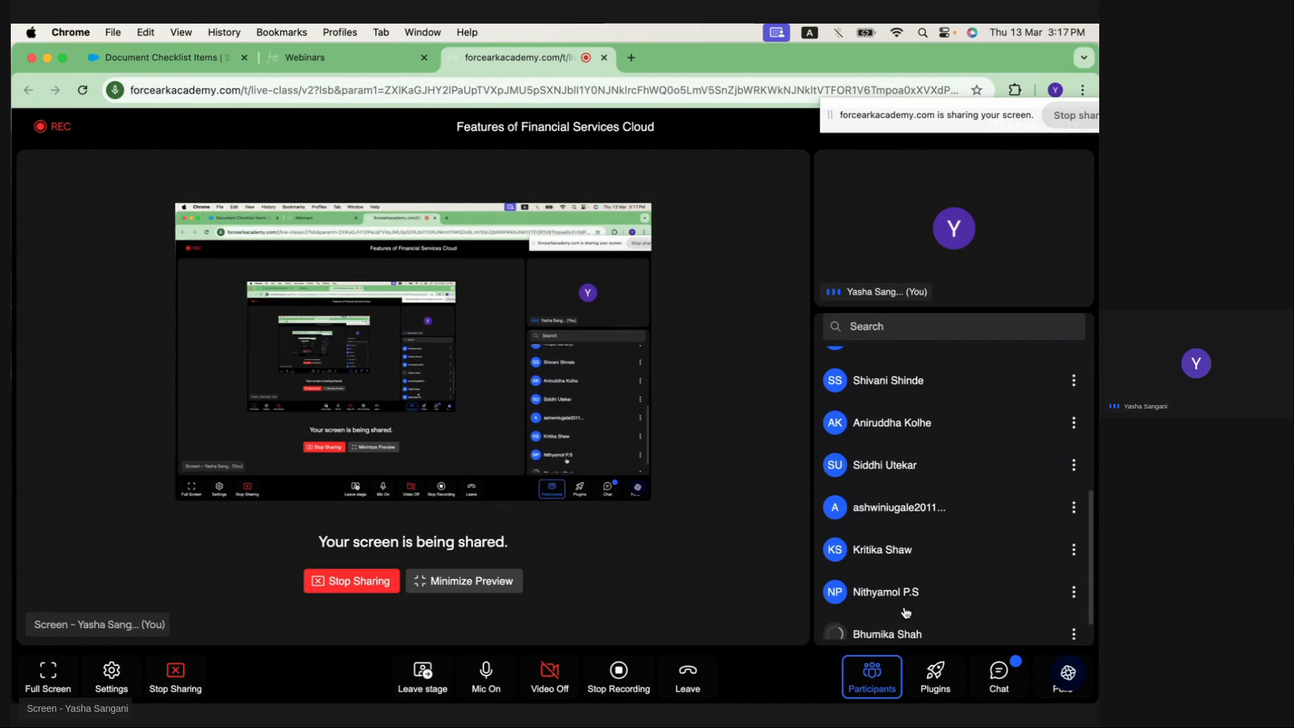
{"action": "scroll", "coordinate": [904, 612], "scroll_direction": "down", "scroll_amount": 1}
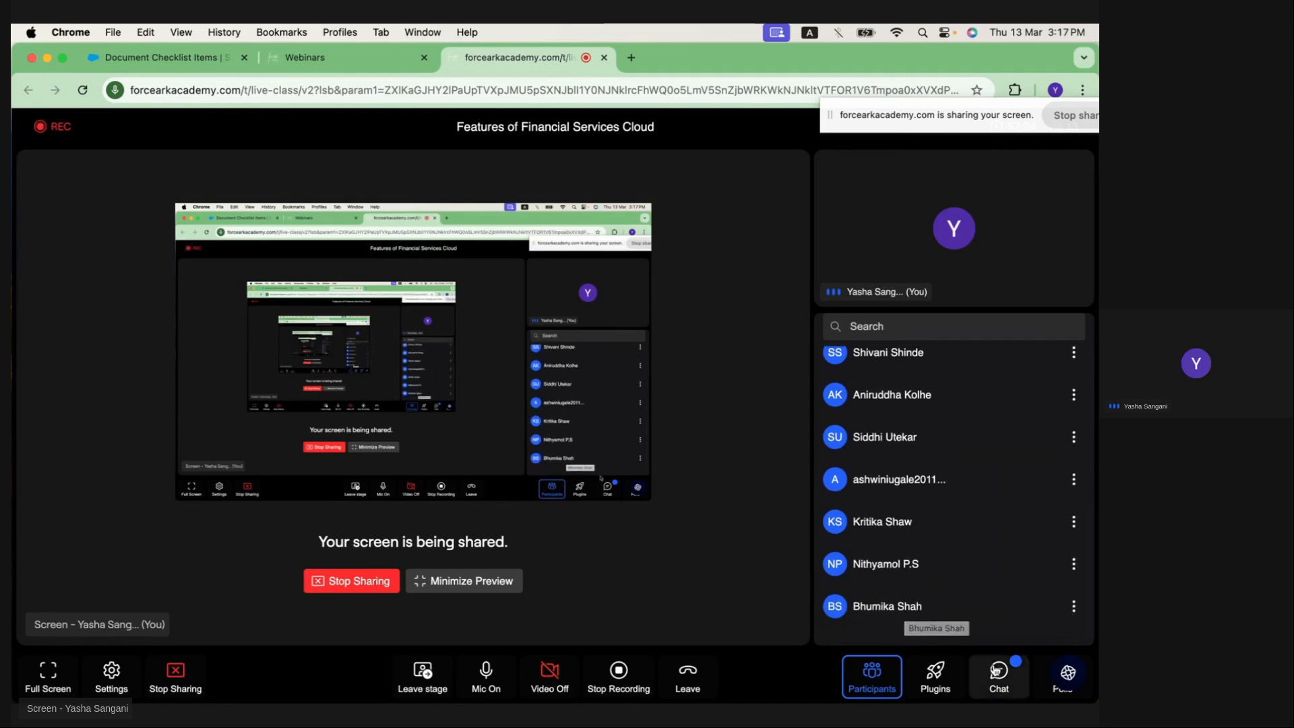
{"action": "left_click", "coordinate": [996, 670]}
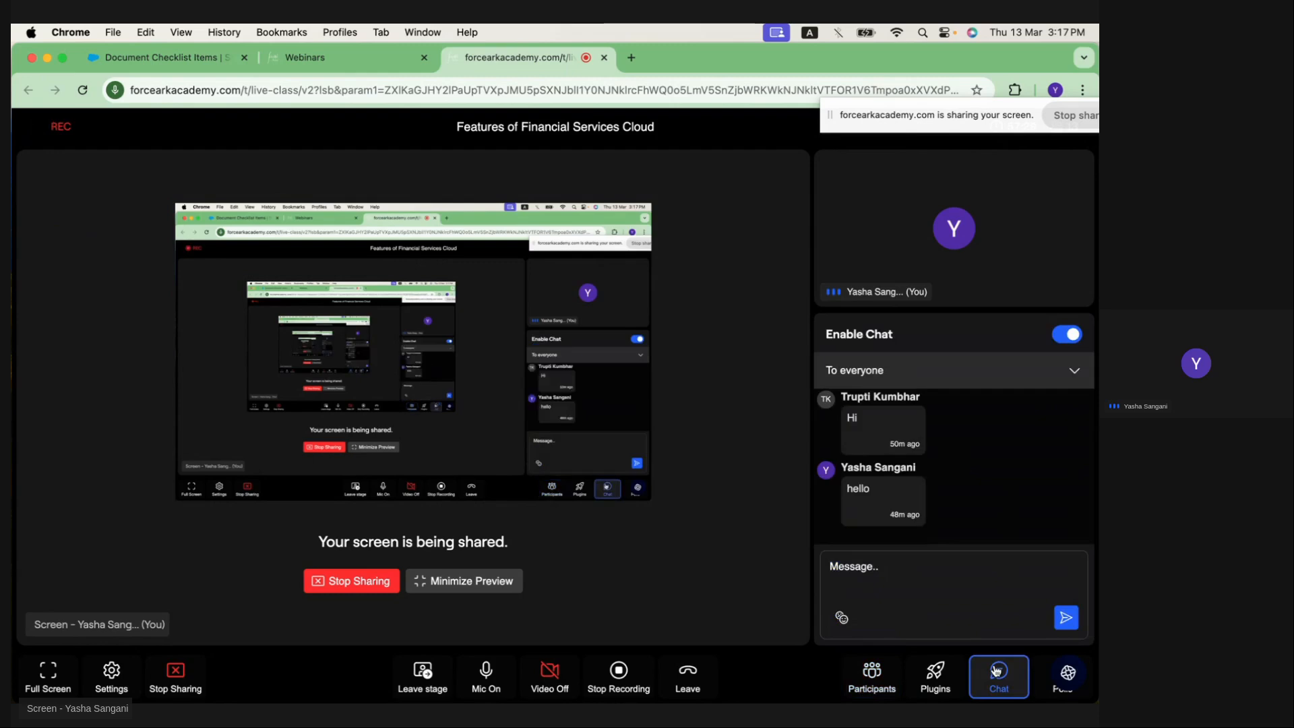